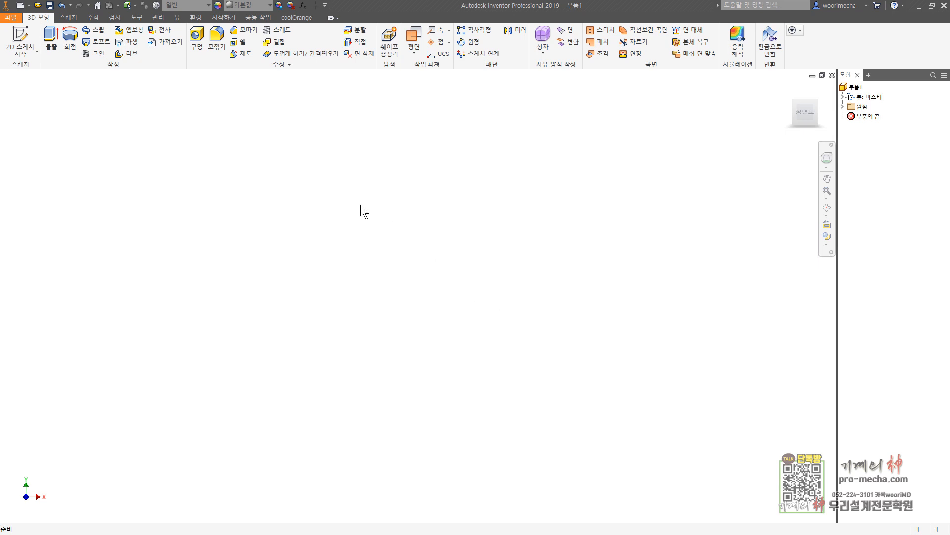
# Start a sketch on the XY plane and draw a rectangle about 3.15 mm wide and 19.5 mm tall, extending up and left from the origin.
pyautogui.click(20, 38)
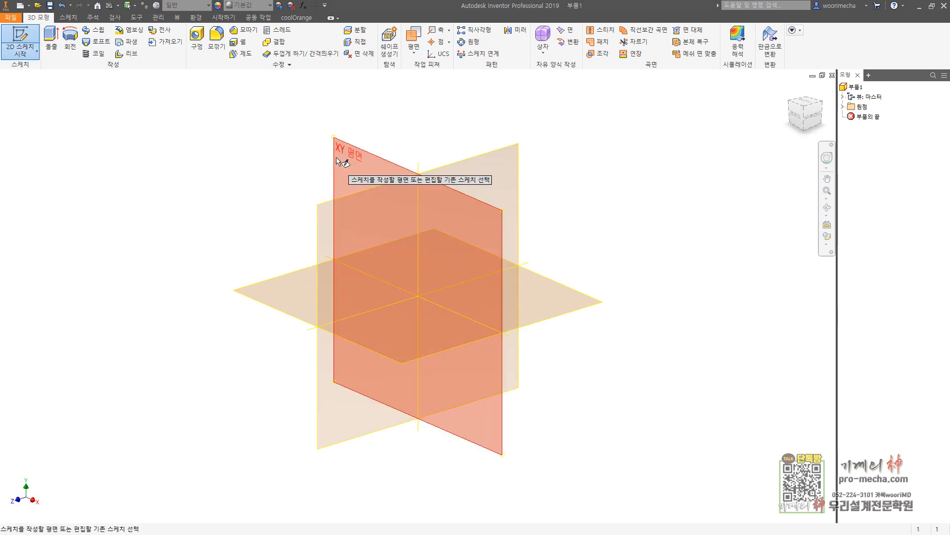
pyautogui.click(284, 195)
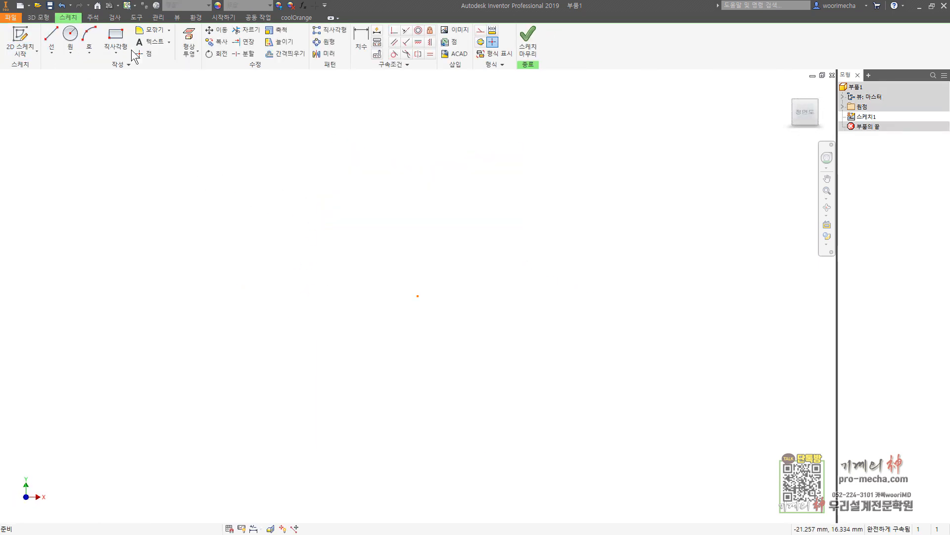
pyautogui.click(418, 296)
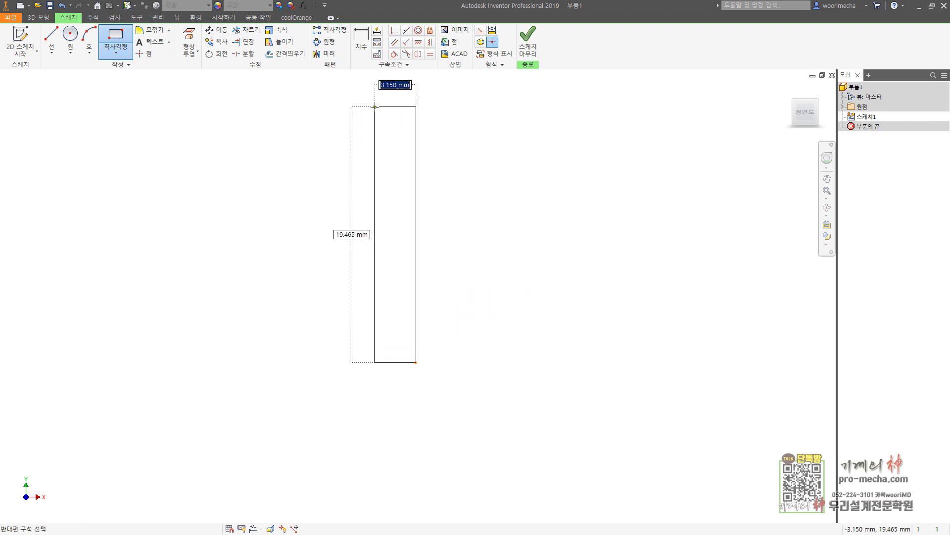
pyautogui.click(374, 107)
pyautogui.press('Escape')
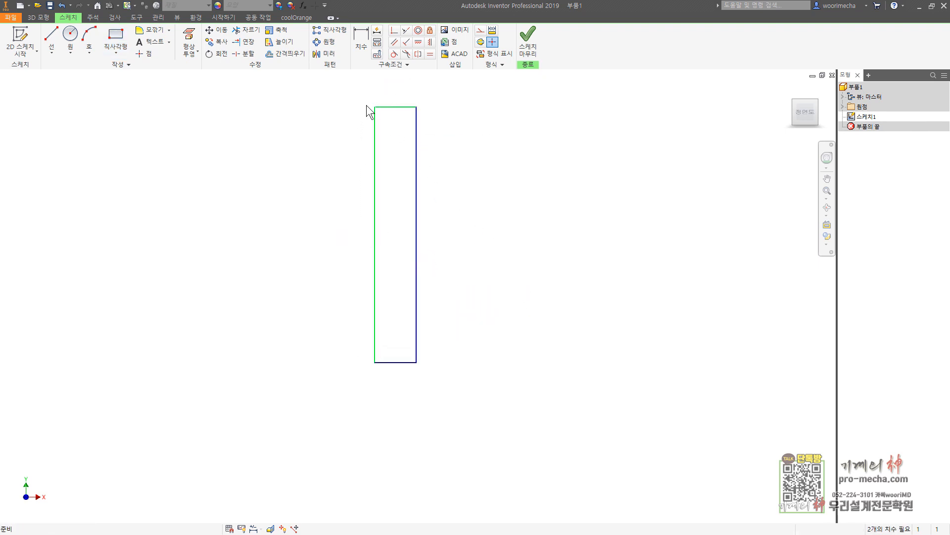
# Dimension the rectangle's width between its two vertical sides as 3.6 mm, placing the dimension below it.
pyautogui.click(361, 40)
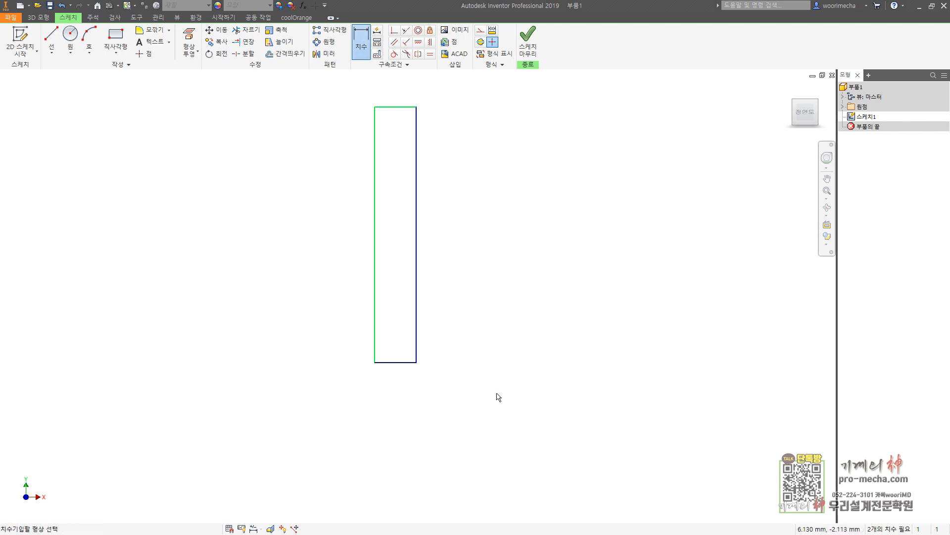
pyautogui.click(375, 338)
pyautogui.click(416, 346)
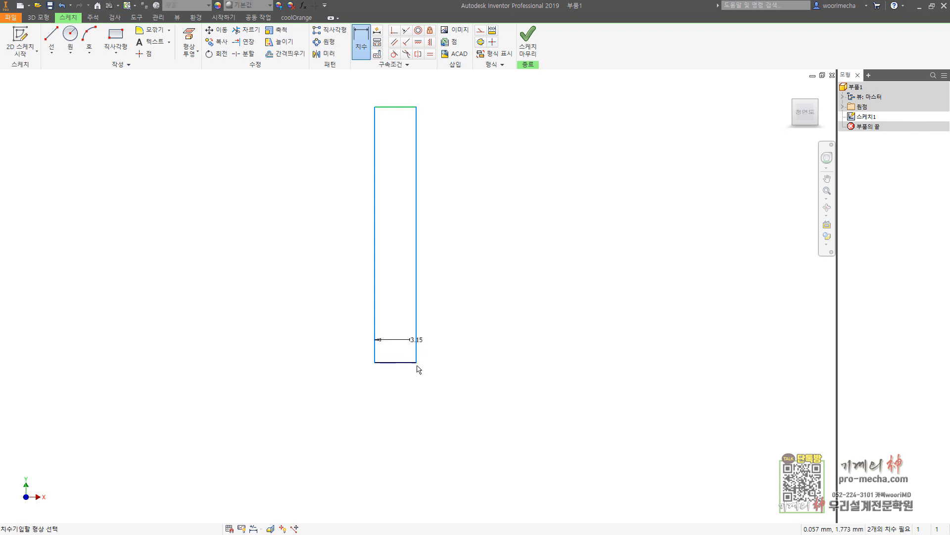
pyautogui.click(418, 400)
pyautogui.write('ㄱ')
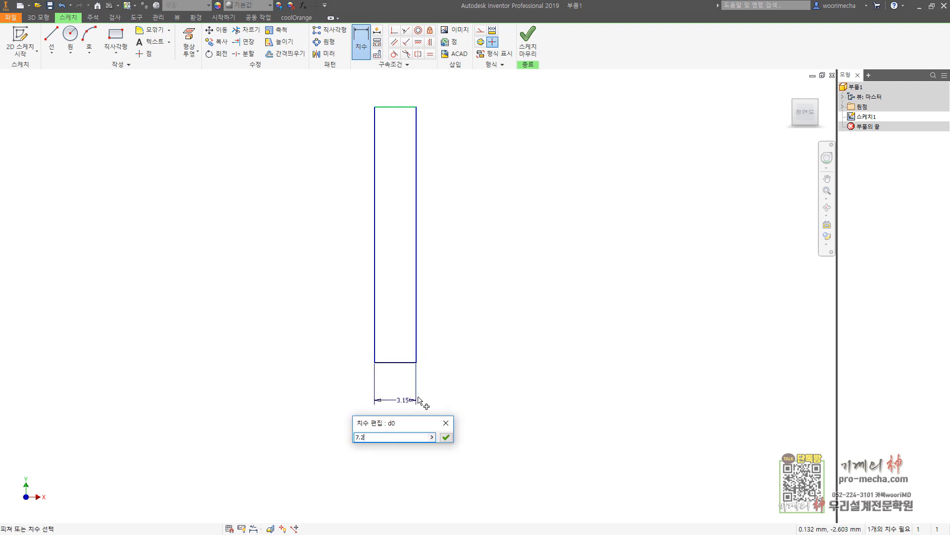
pyautogui.press('Return')
# Dimension the rectangle's height as 38 mm, placing the dimension beside its right-hand edge.
pyautogui.scroll(-3, 467, 363)
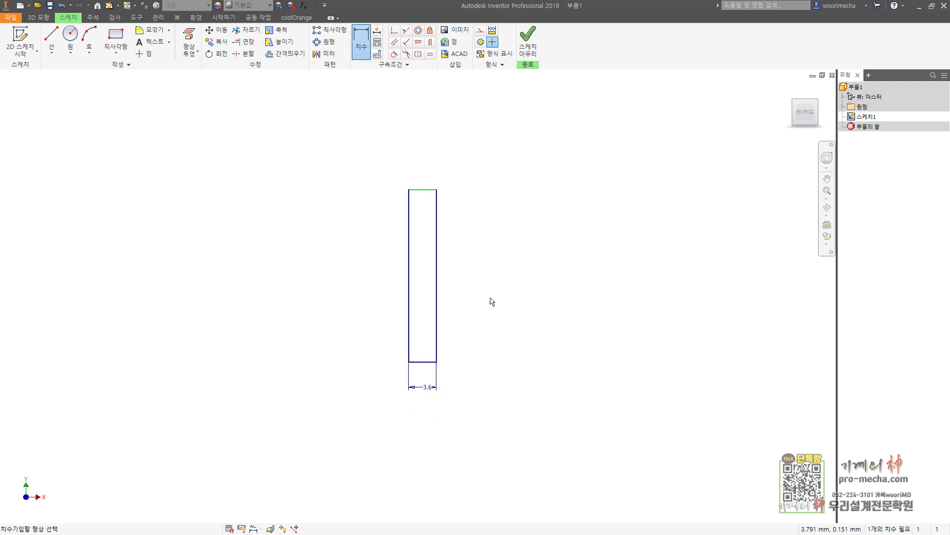
pyautogui.moveTo(491, 296); pyautogui.dragTo(463, 357, button='middle')
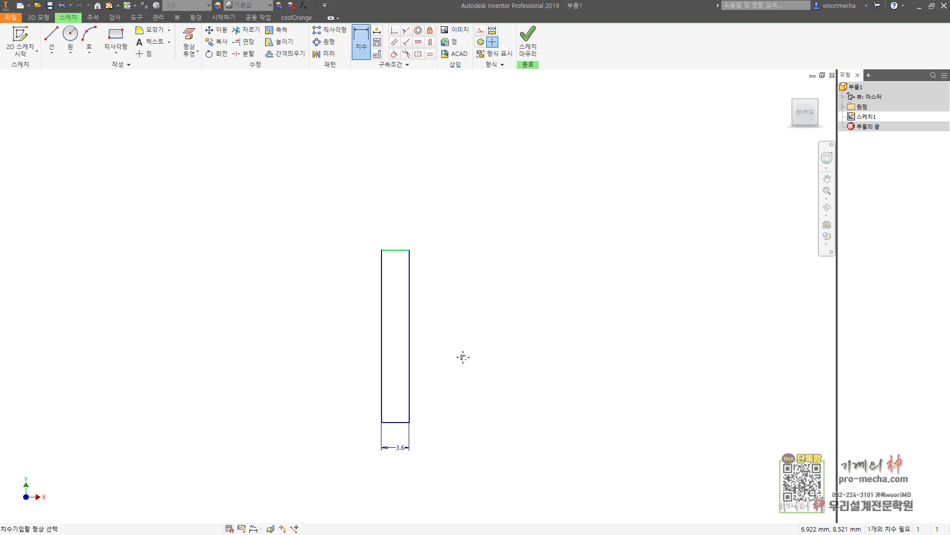
pyautogui.click(409, 255)
pyautogui.click(467, 310)
pyautogui.write('38')
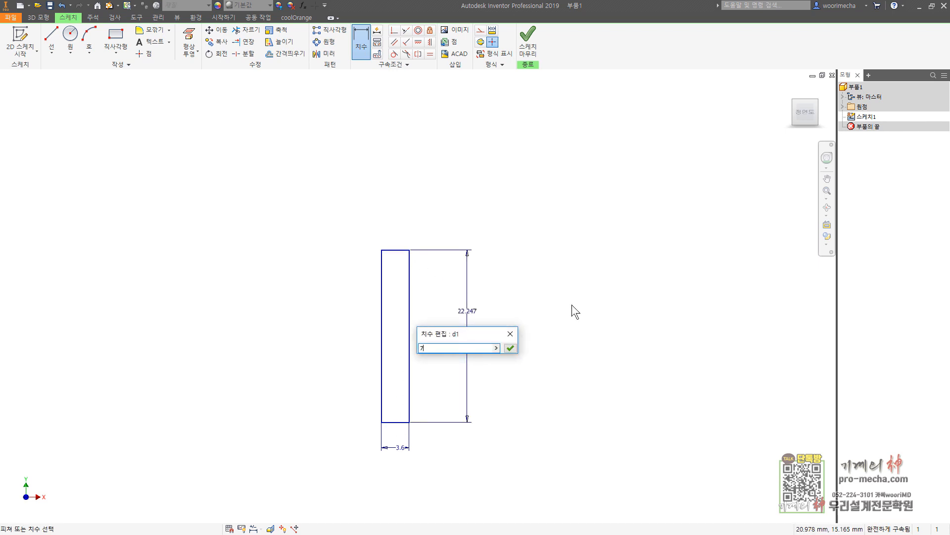
pyautogui.press('Return')
pyautogui.press('Escape')
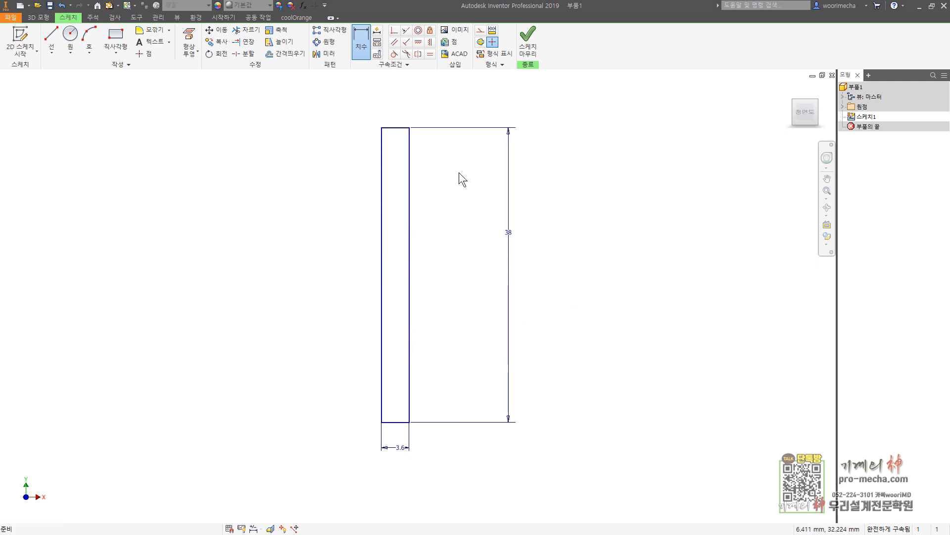
# Draw a three-point arc of radius 13.5 mm from the rectangle's upper edge to its left edge, cutting across the upper-left corner.
pyautogui.moveTo(426, 143); pyautogui.dragTo(426, 304, button='middle')
pyautogui.scroll(5, 425, 304)
pyautogui.moveTo(428, 261); pyautogui.dragTo(488, 165, button='middle')
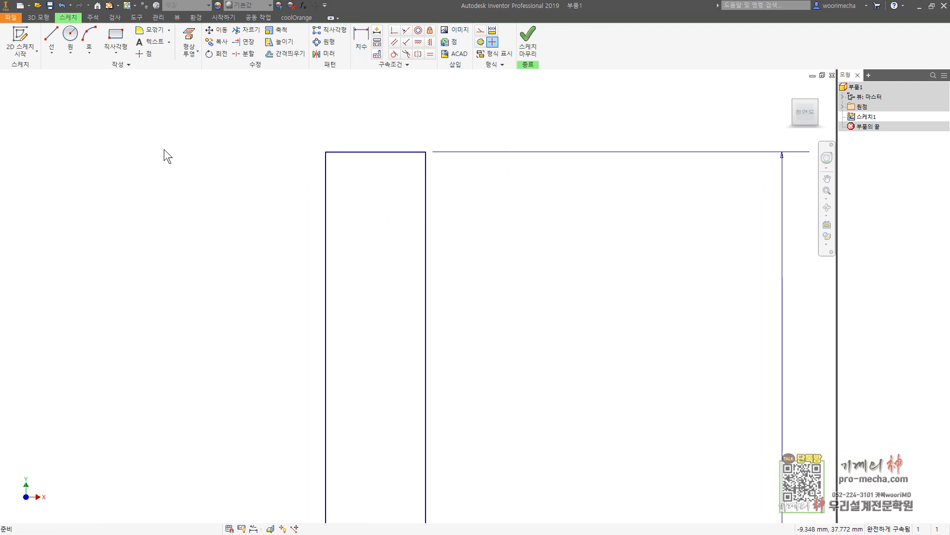
pyautogui.click(89, 40)
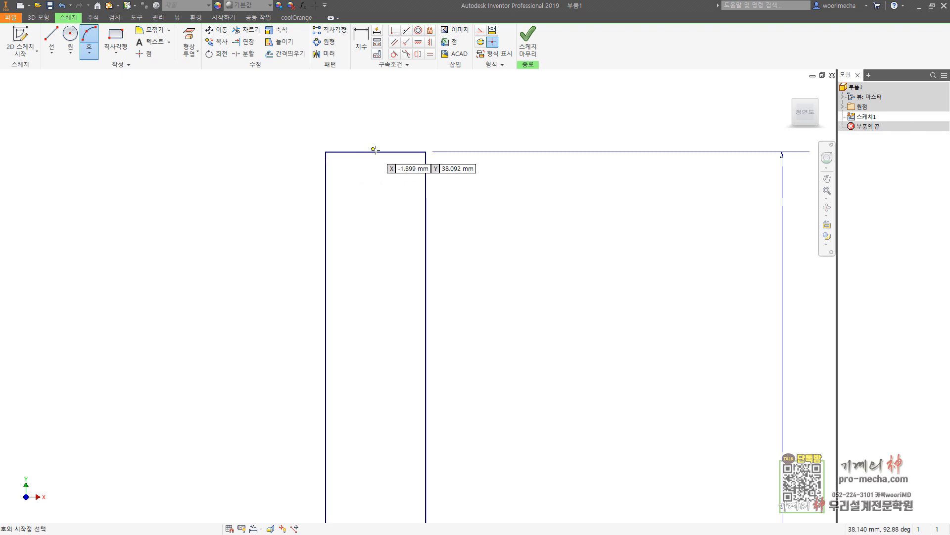
pyautogui.click(346, 153)
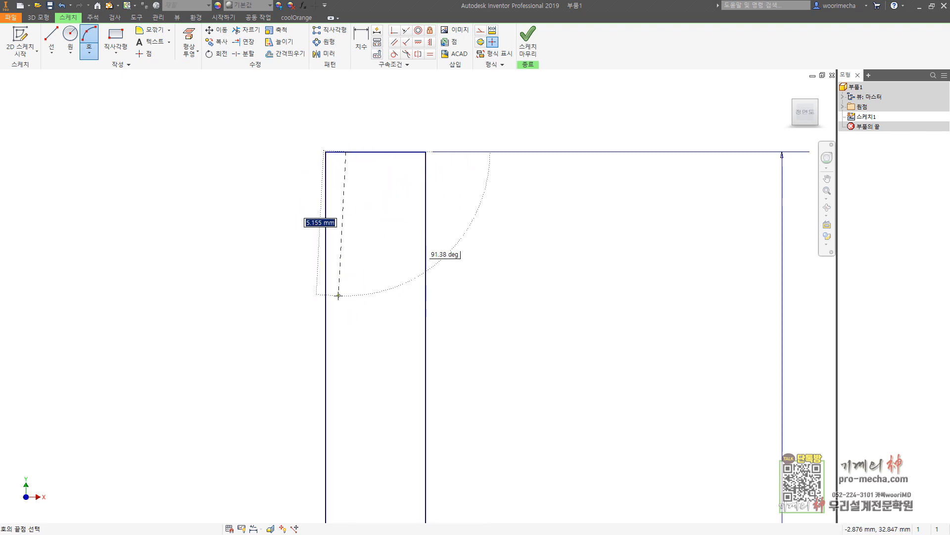
pyautogui.click(325, 253)
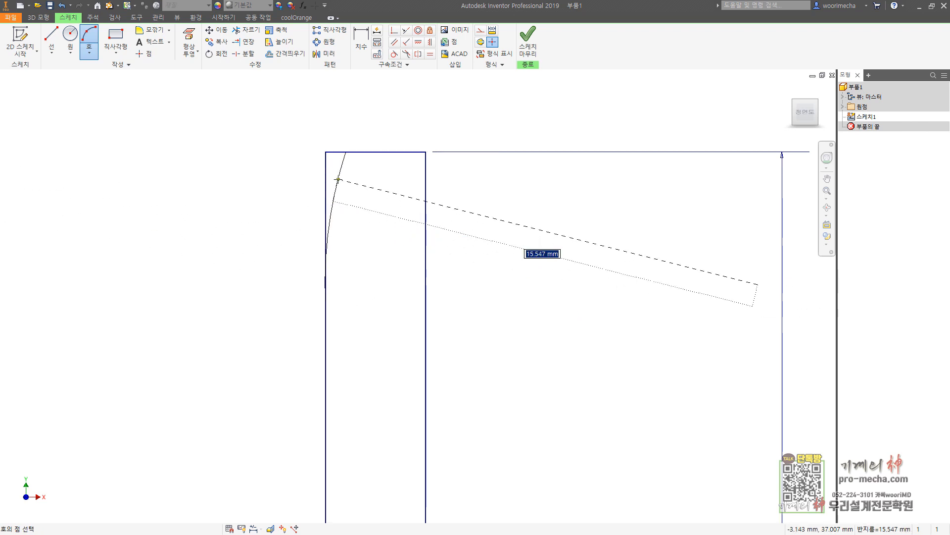
pyautogui.write('13.5')
pyautogui.press('Return')
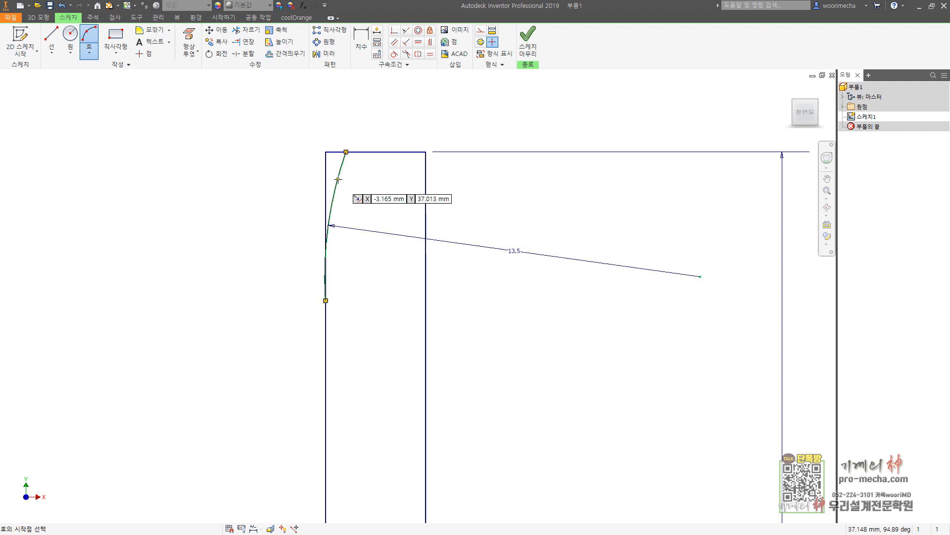
# Dimension the vertical distance from the rectangle's upper edge to the arc's centre point as 6.4 mm.
pyautogui.press('d')
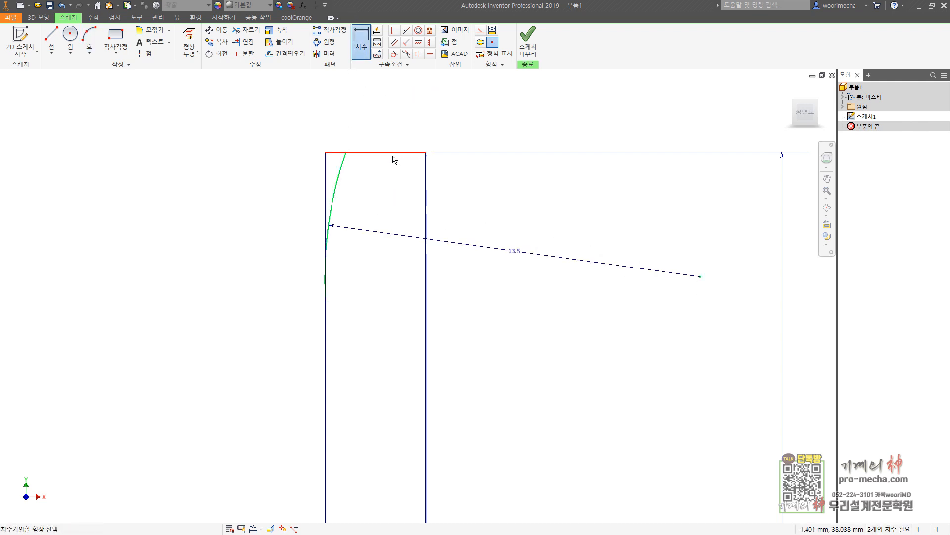
pyautogui.click(397, 153)
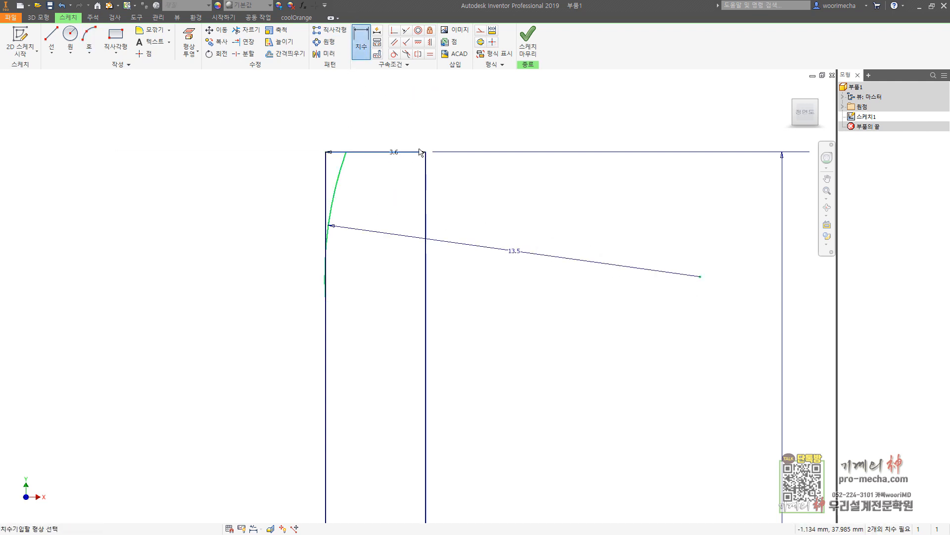
pyautogui.click(701, 277)
pyautogui.click(744, 239)
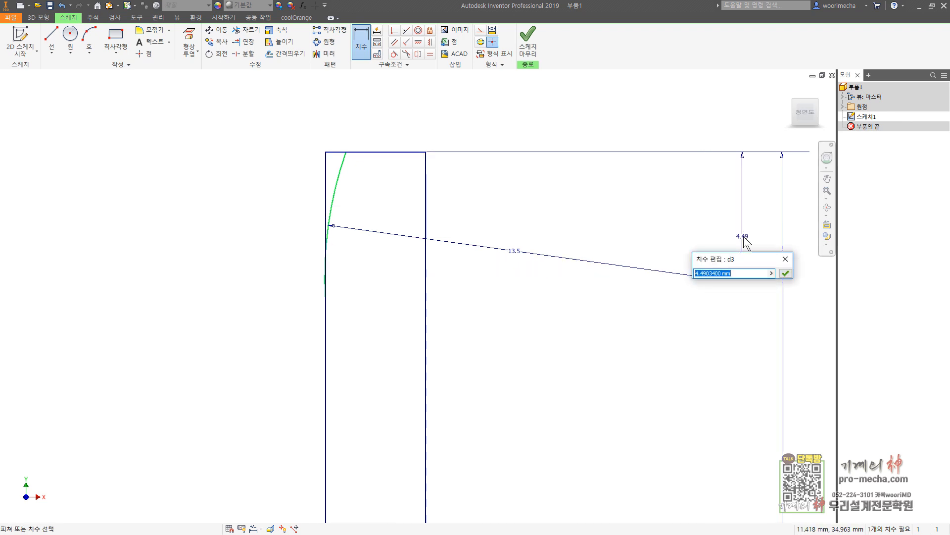
pyautogui.write('6.4')
pyautogui.press('Return')
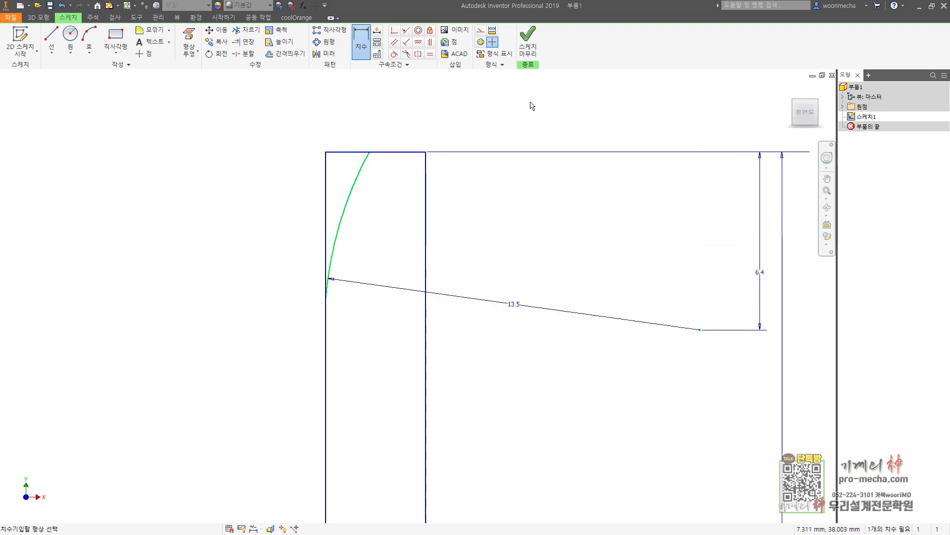
# Dimension the horizontal distance from the rectangle's left edge to the arc's upper endpoint as 1.6 mm.
pyautogui.click(326, 175)
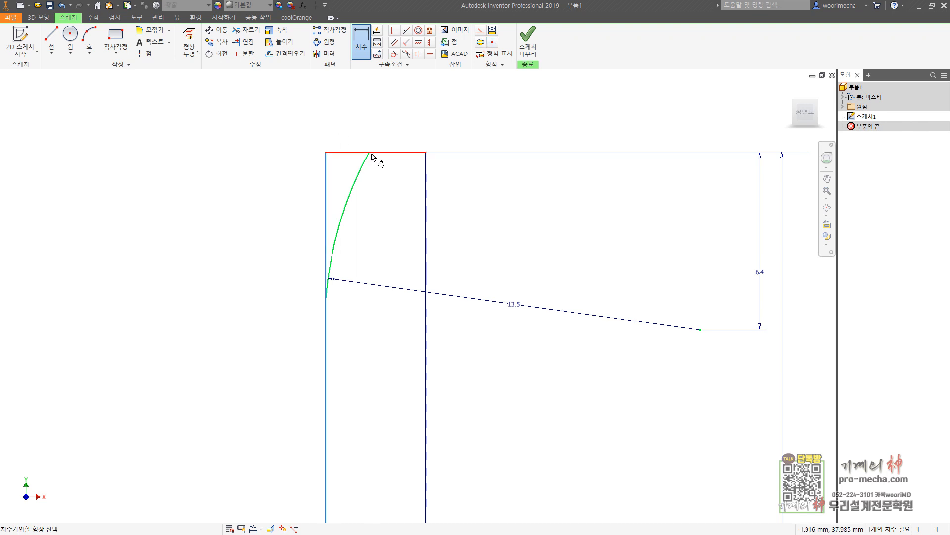
pyautogui.click(369, 152)
pyautogui.click(366, 106)
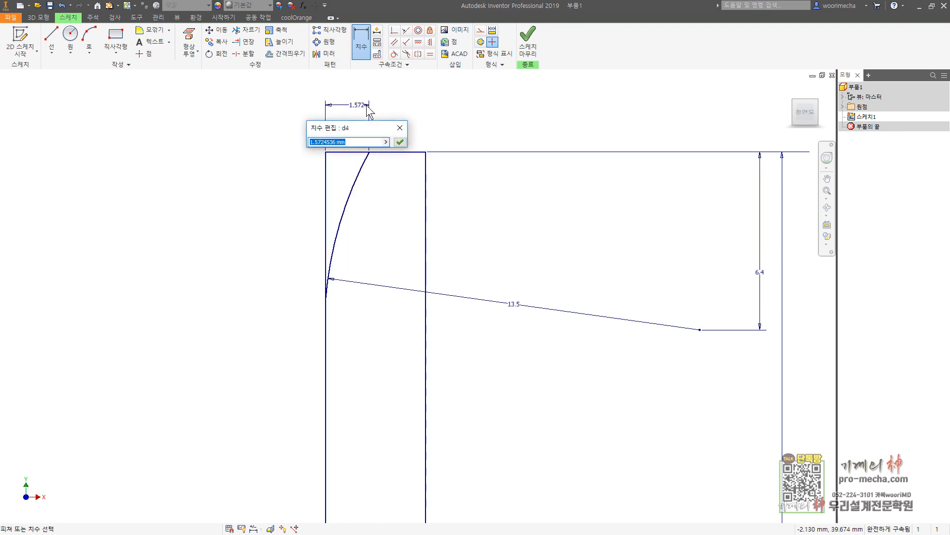
pyautogui.write('1.6')
pyautogui.press('Return')
pyautogui.press('Escape')
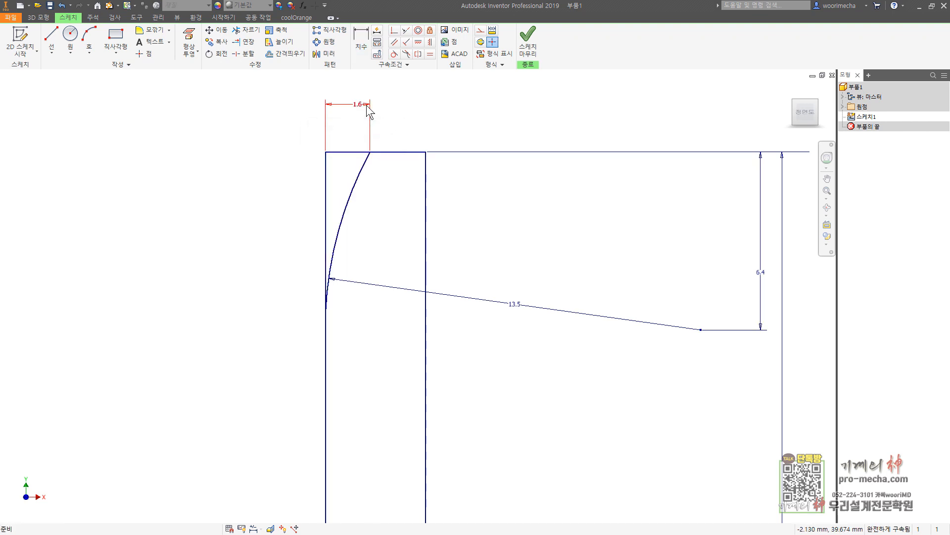
# Trim the two edge segments of the upper-left corner outside the arc and finish the sketch.
pyautogui.press('x')
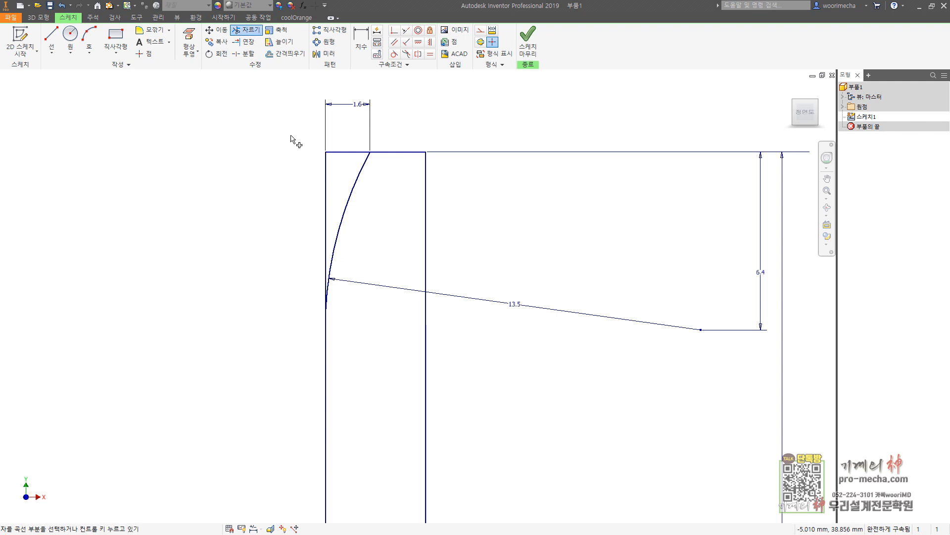
pyautogui.click(348, 152)
pyautogui.click(325, 218)
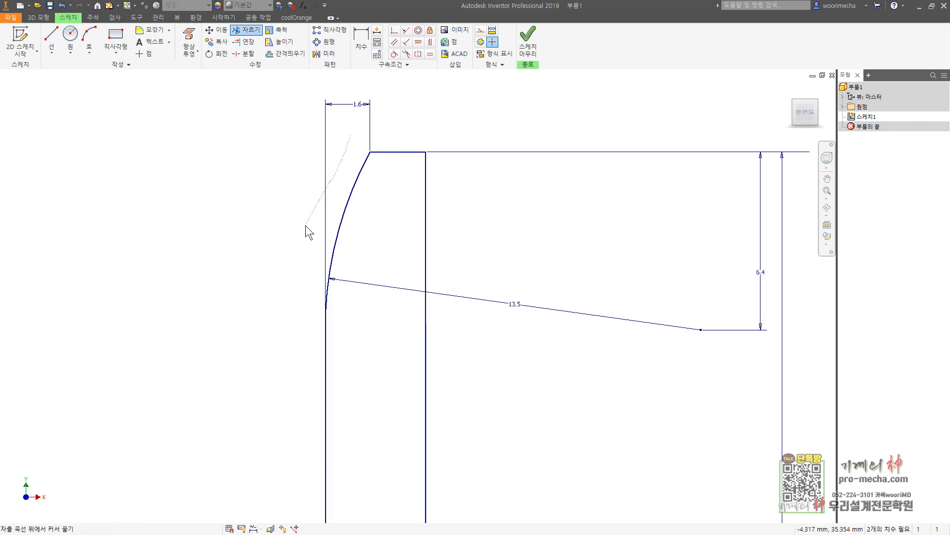
pyautogui.scroll(-5, 305, 225)
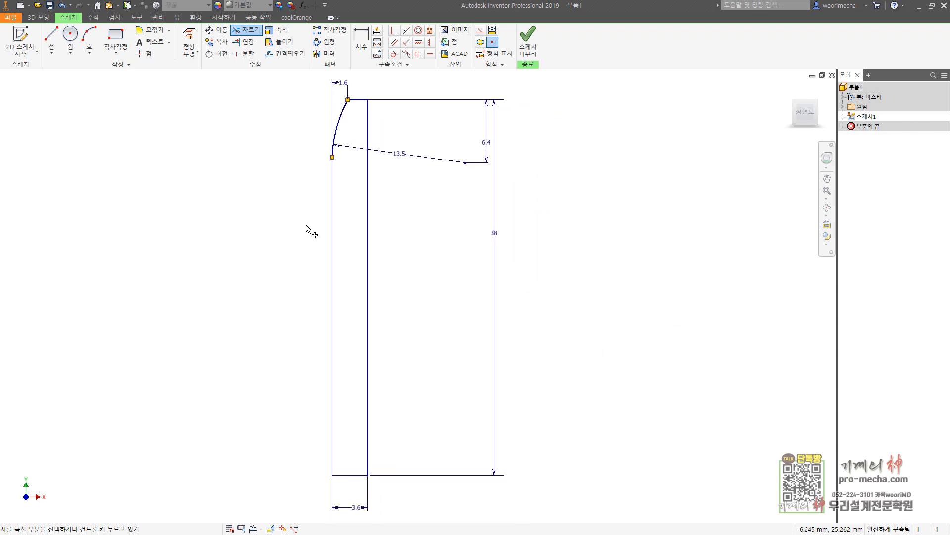
pyautogui.press('Escape')
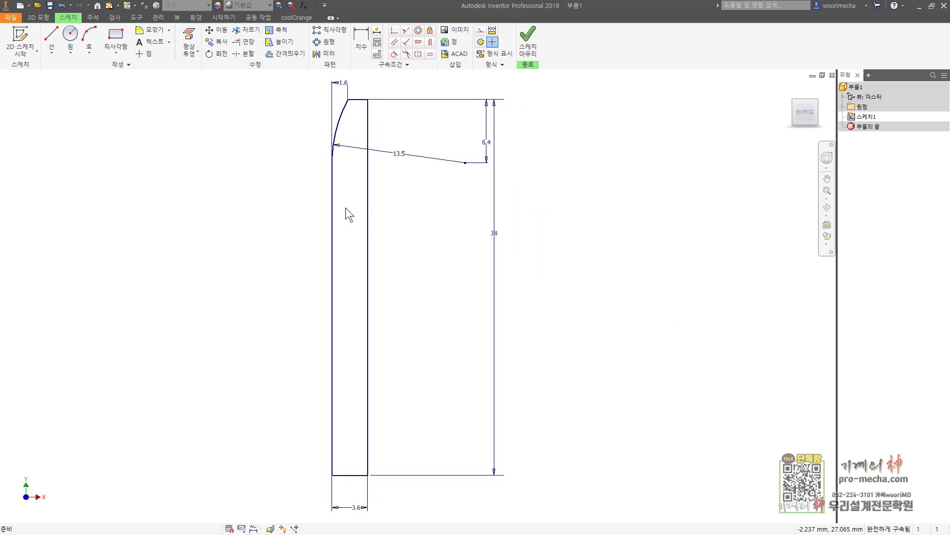
pyautogui.click(529, 42)
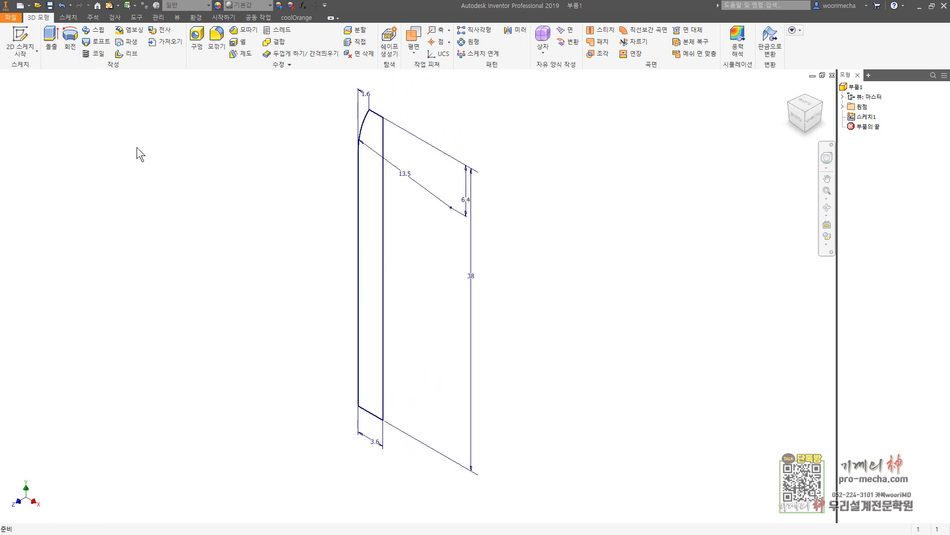
# Revolve the profile through a full turn about its short lower edge to form a solid disc.
pyautogui.click(70, 41)
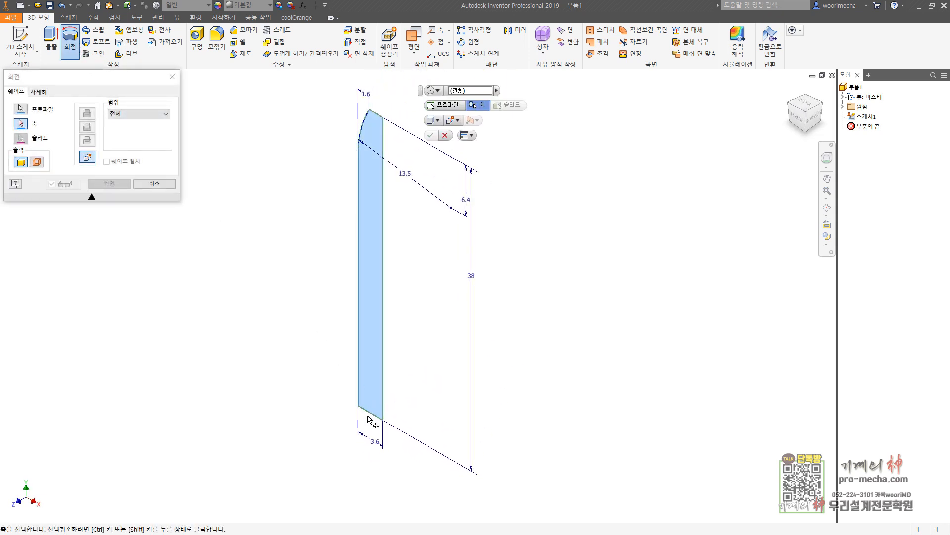
pyautogui.click(359, 401)
pyautogui.click(111, 182)
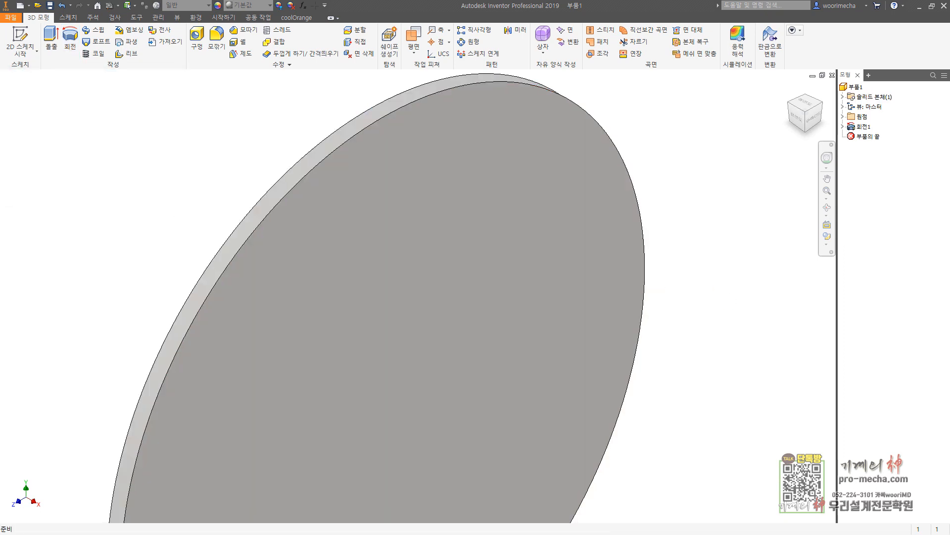
pyautogui.scroll(-3, 676, 199)
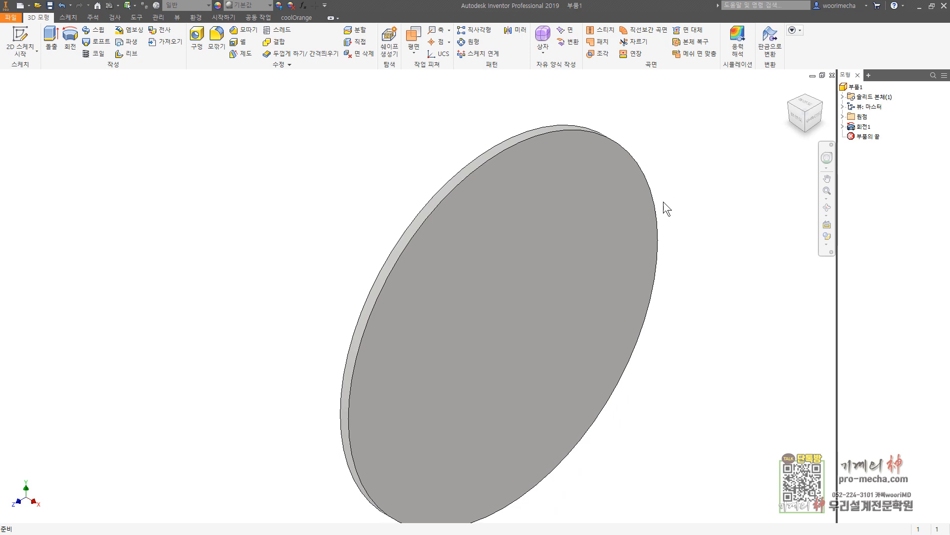
pyautogui.press('F6')
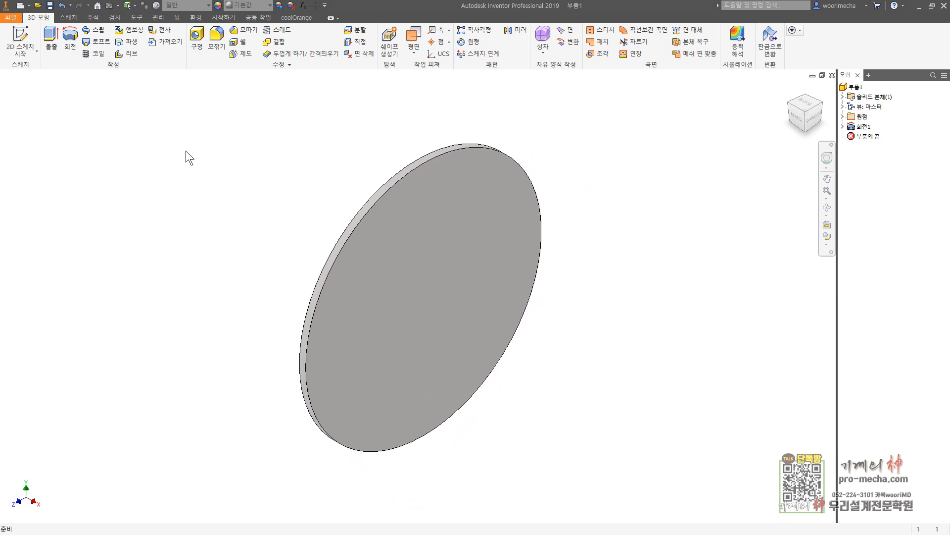
# Mirror the revolved feature about the disc's large flat face to make the disc symmetric.
pyautogui.click(516, 30)
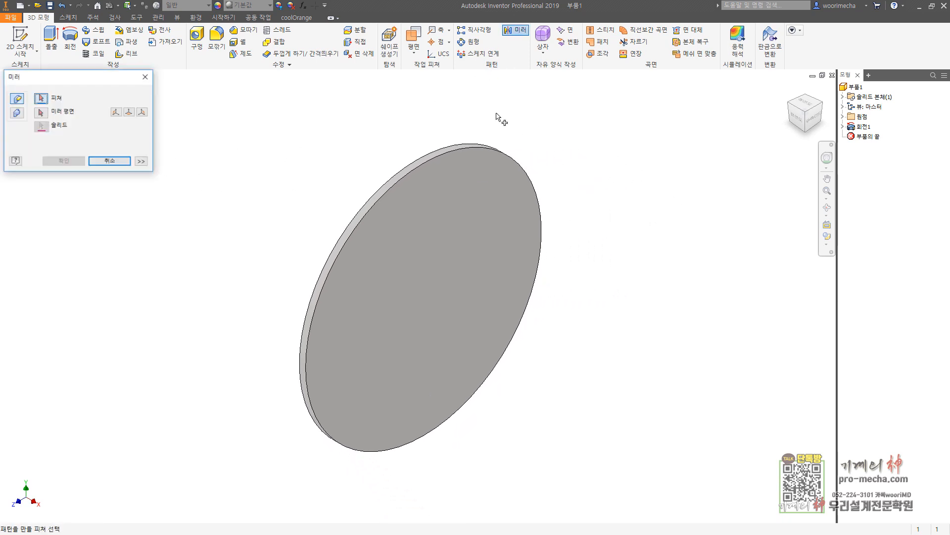
pyautogui.click(471, 171)
pyautogui.click(40, 113)
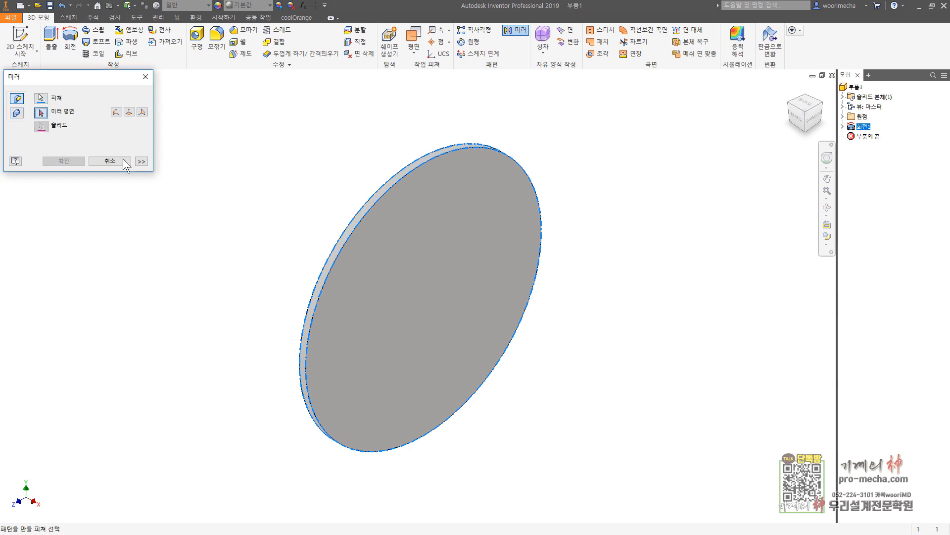
pyautogui.click(419, 231)
pyautogui.click(64, 161)
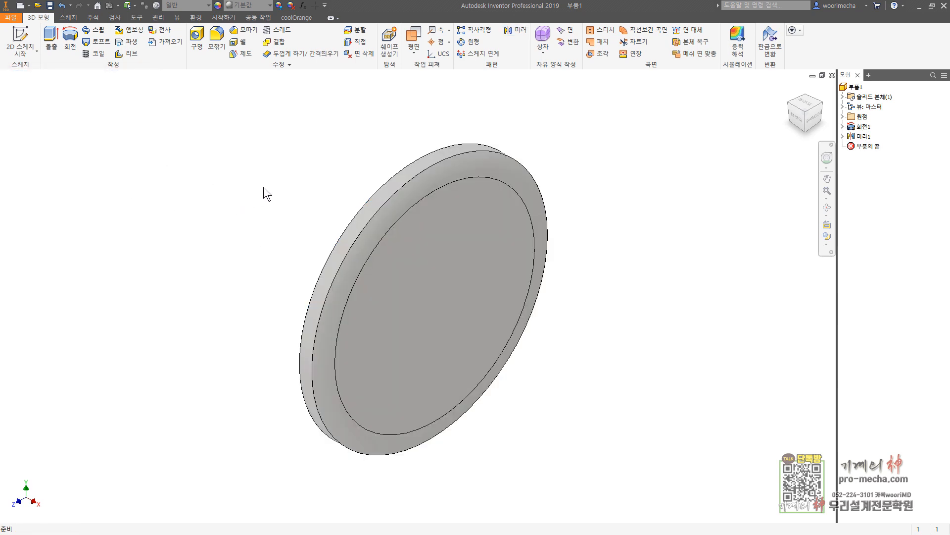
# Start a sketch on the disc's flat face and draw a vertical and a slanted line from the centre past the rim.
pyautogui.keyDown('shift'); pyautogui.moveTo(346, 212); pyautogui.dragTo(285, 198, button='middle'); pyautogui.keyUp('shift')
pyautogui.press('F6')
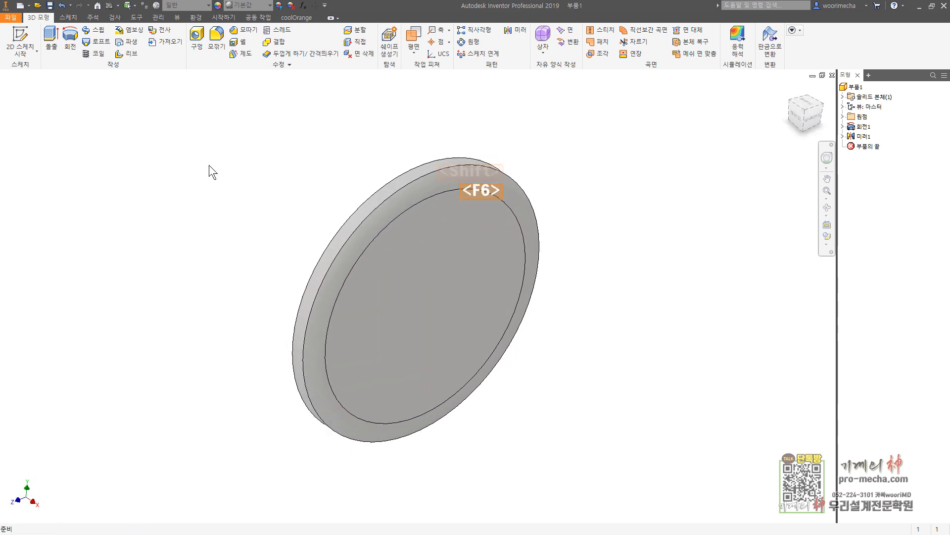
pyautogui.click(20, 42)
pyautogui.click(496, 291)
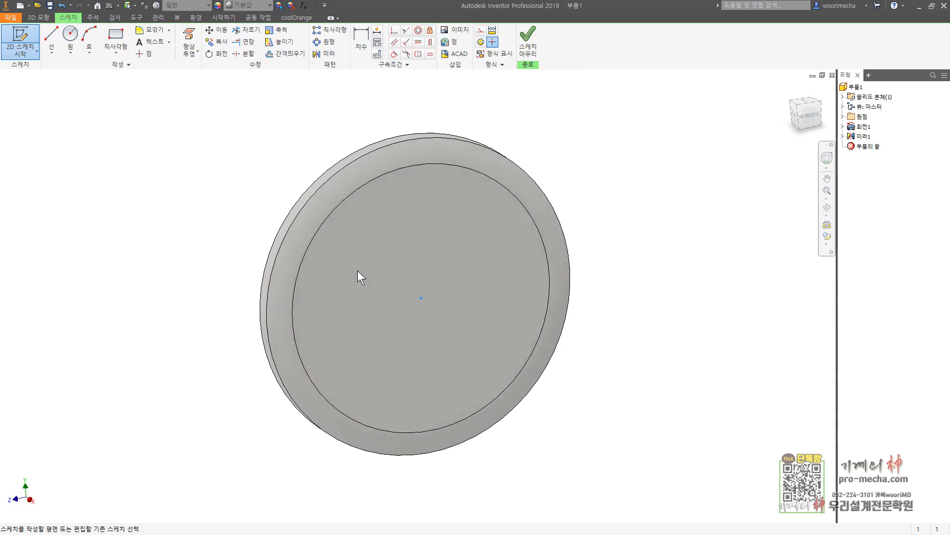
pyautogui.click(56, 41)
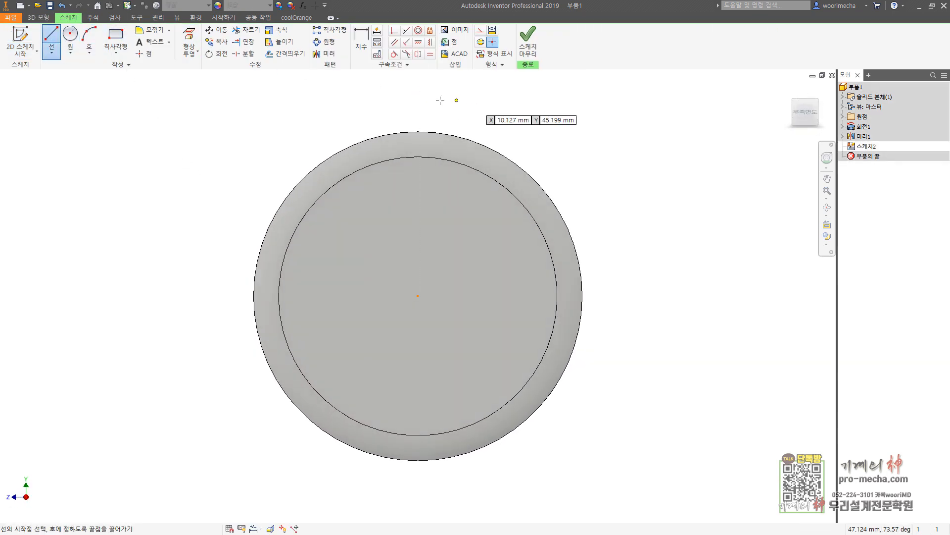
pyautogui.click(418, 97)
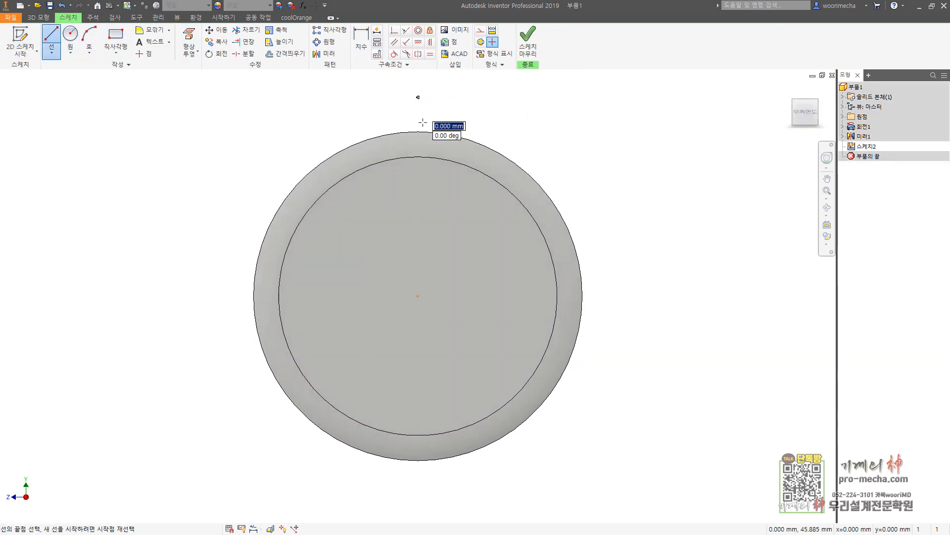
pyautogui.click(418, 296)
pyautogui.click(498, 103)
pyautogui.press('Escape')
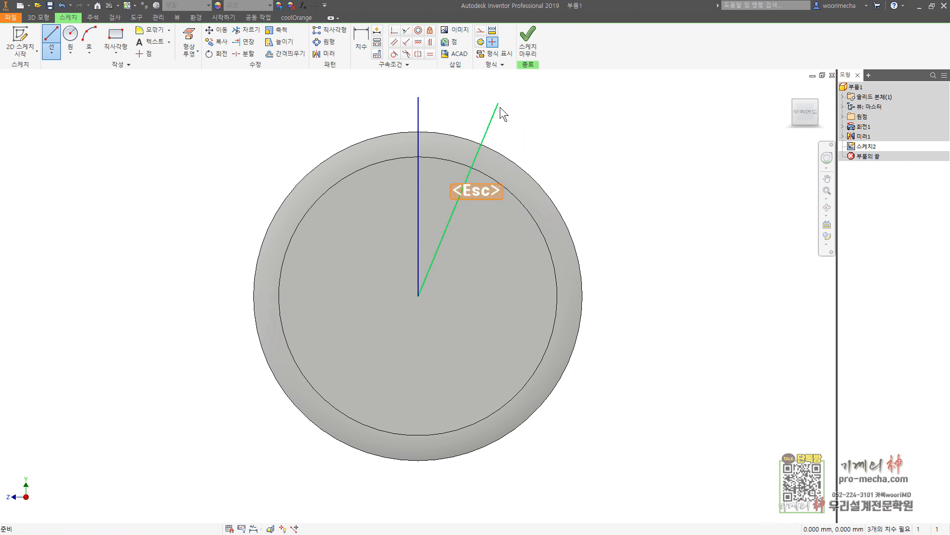
# Dimension the angle between the vertical and slanted lines as 180/17 degrees.
pyautogui.press('d')
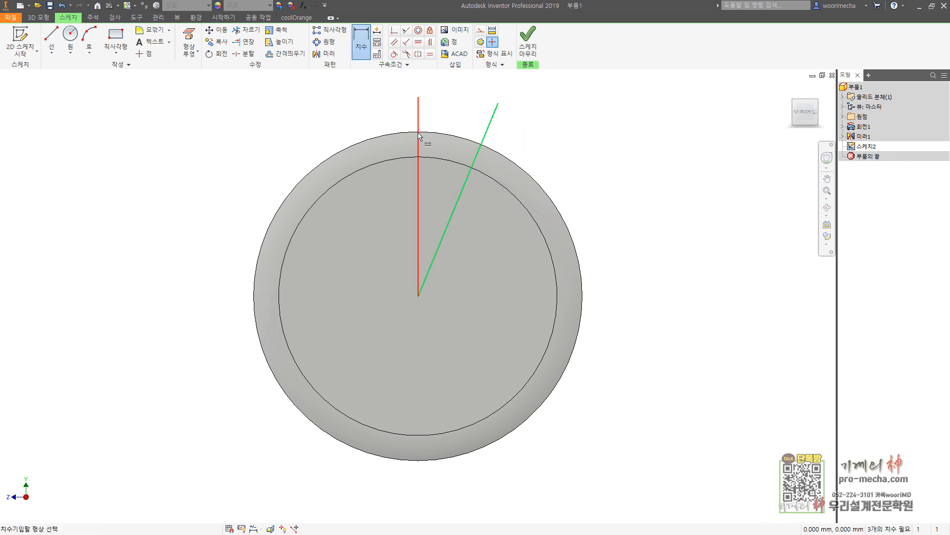
pyautogui.click(420, 141)
pyautogui.click(475, 163)
pyautogui.click(474, 119)
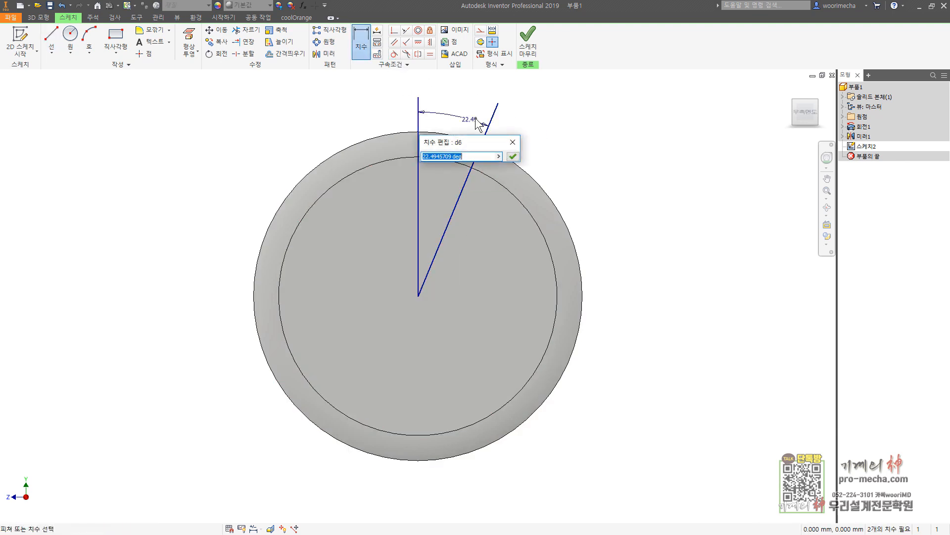
pyautogui.write('180/')
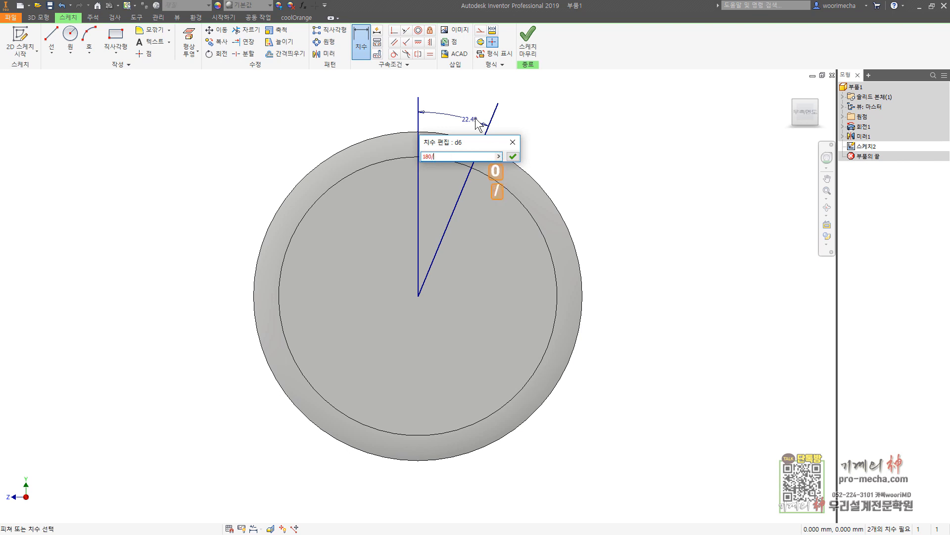
pyautogui.write('17')
pyautogui.press('Return')
pyautogui.press('Escape')
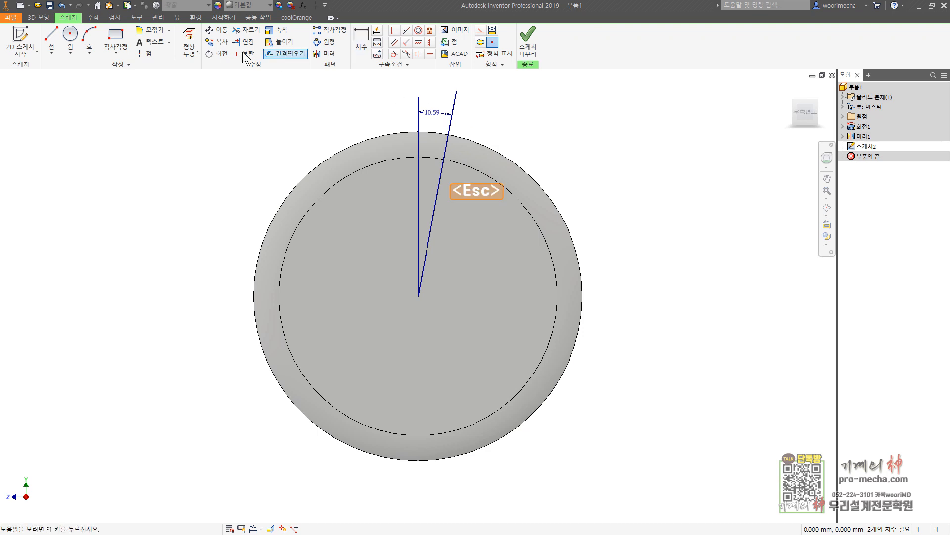
# Draw two concentric circles at the disc's centre with diameters of 69.12 mm and 61.17 mm.
pyautogui.click(70, 35)
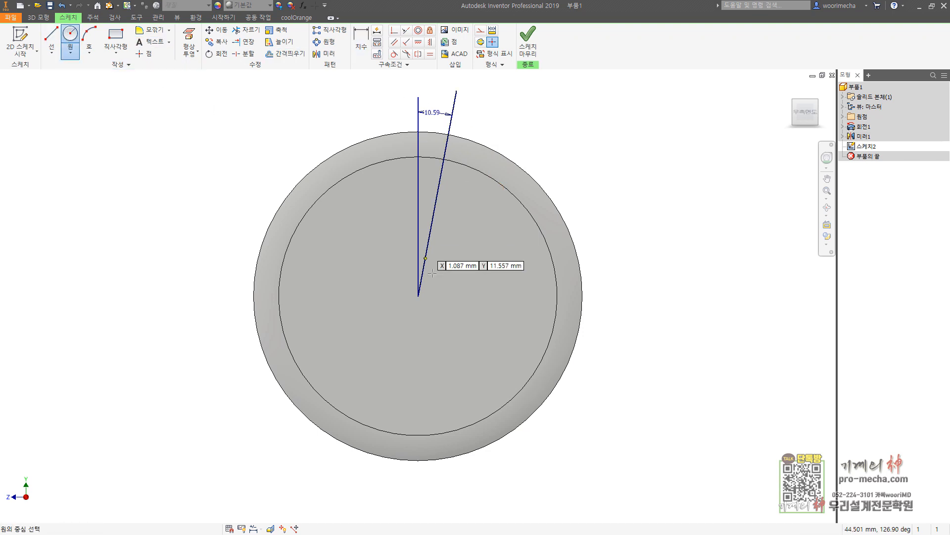
pyautogui.click(418, 296)
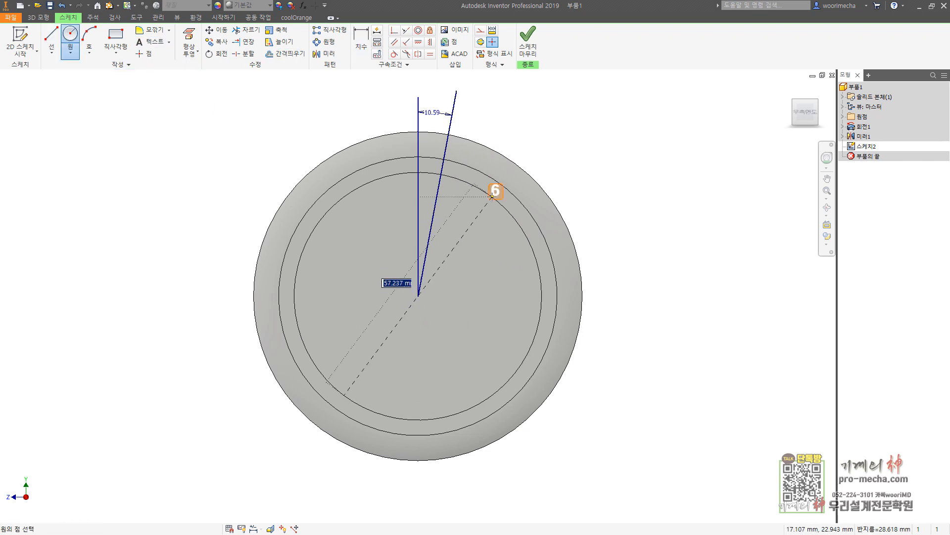
pyautogui.write('69.12')
pyautogui.press('Return')
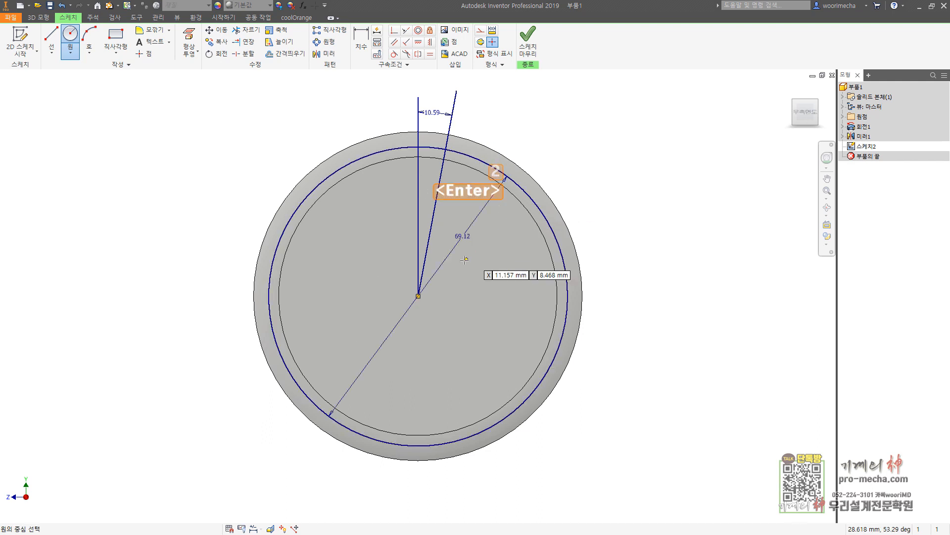
pyautogui.click(418, 295)
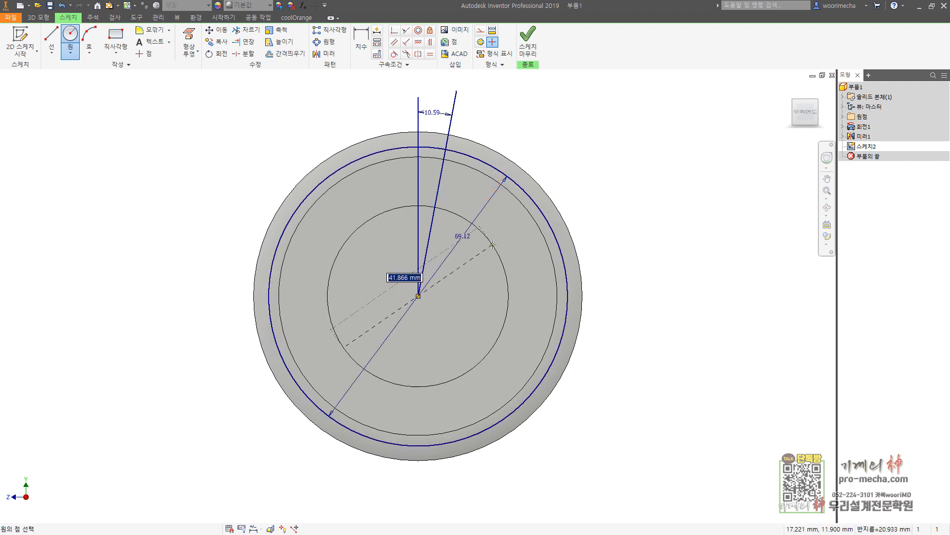
pyautogui.write('61.17')
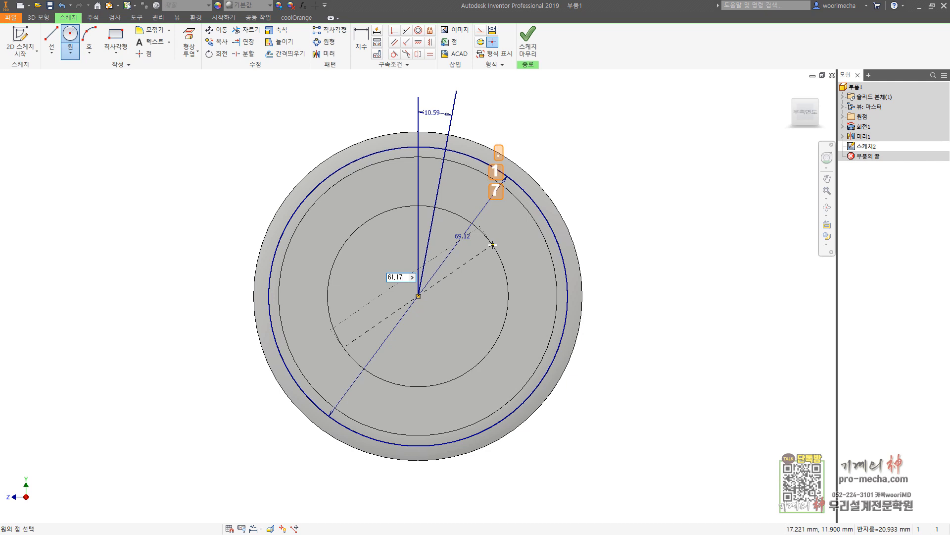
pyautogui.press('Return')
pyautogui.press('Escape')
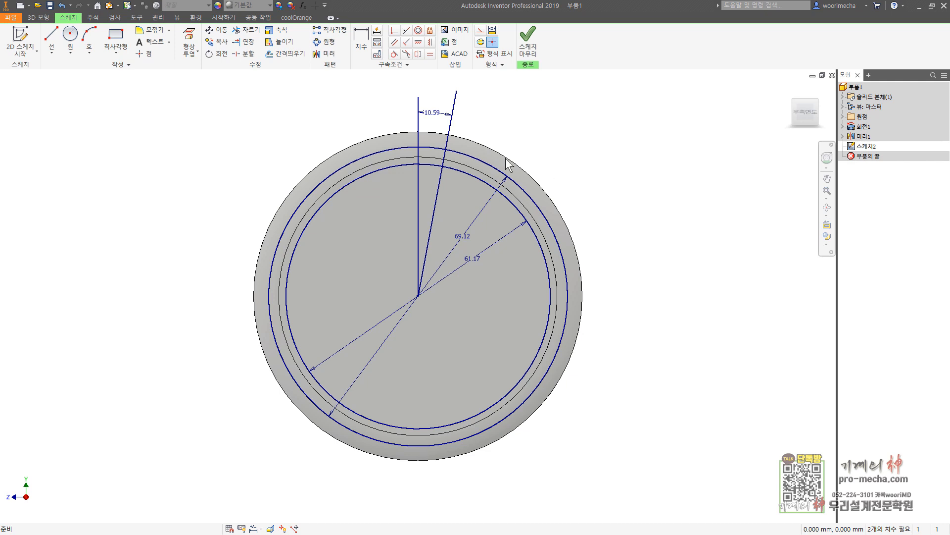
pyautogui.press('Escape')
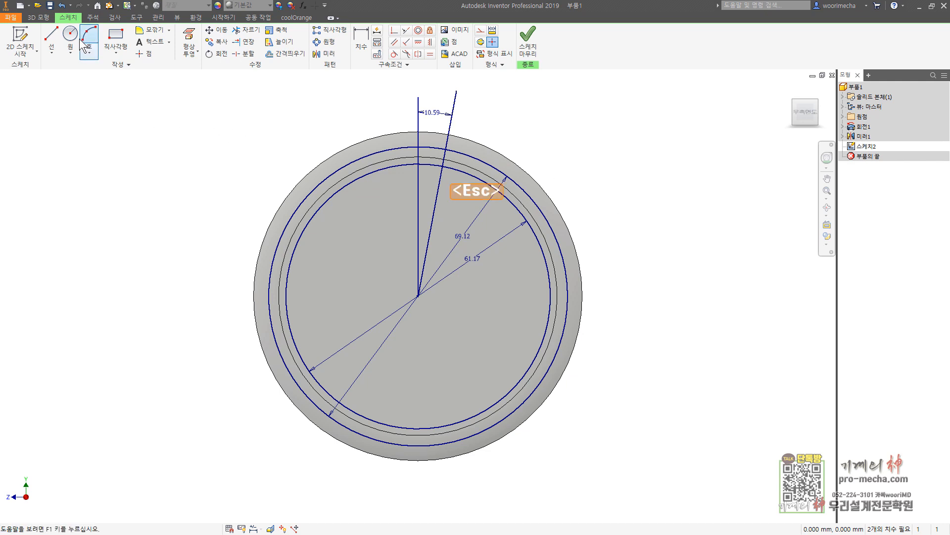
# Draw an 8 mm diameter circle centred where the slanted line crosses the 69.12 mm circle.
pyautogui.click(70, 34)
pyautogui.scroll(3, 431, 165)
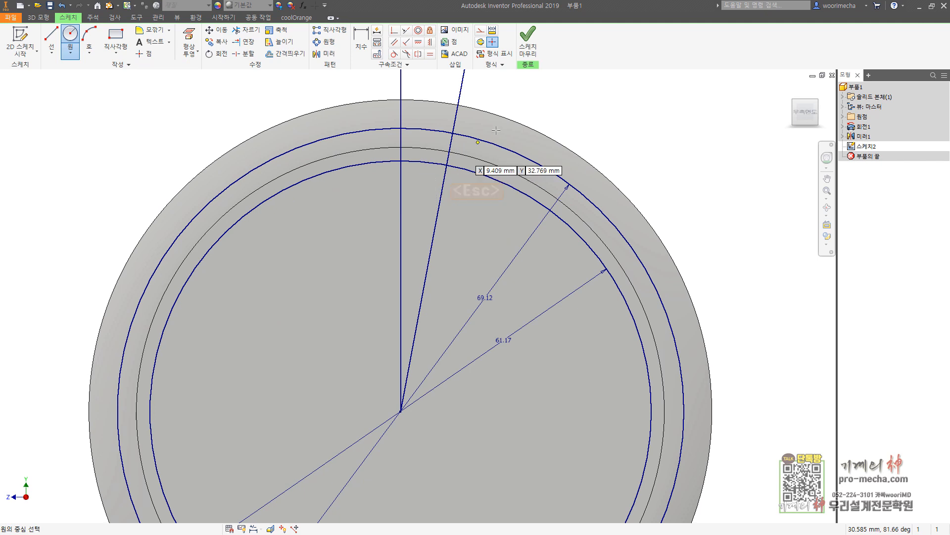
pyautogui.click(452, 133)
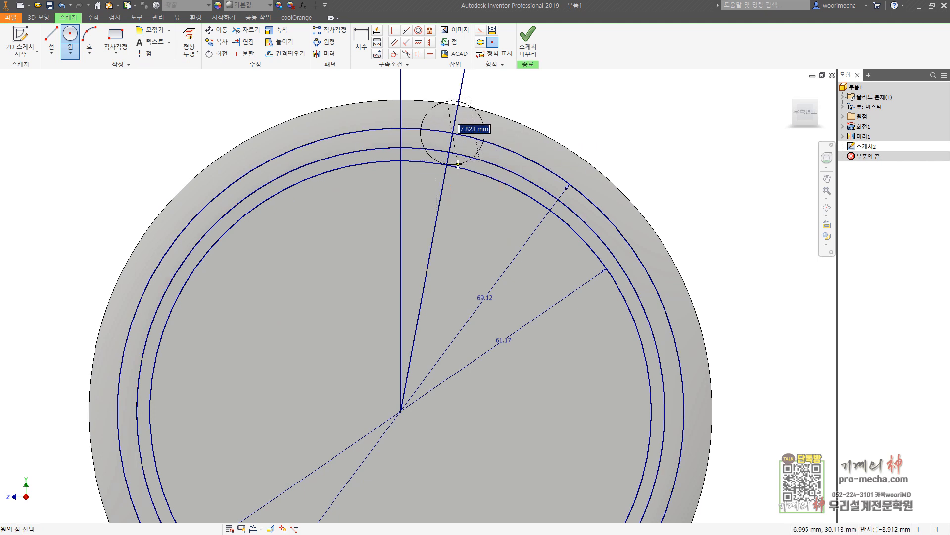
pyautogui.write('8')
pyautogui.press('Return')
pyautogui.press('Escape')
# Draw a 12.7 mm horizontal line from the right side of the 8 mm circle leftward past the vertical line.
pyautogui.moveTo(532, 189); pyautogui.dragTo(536, 235, button='middle')
pyautogui.click(51, 37)
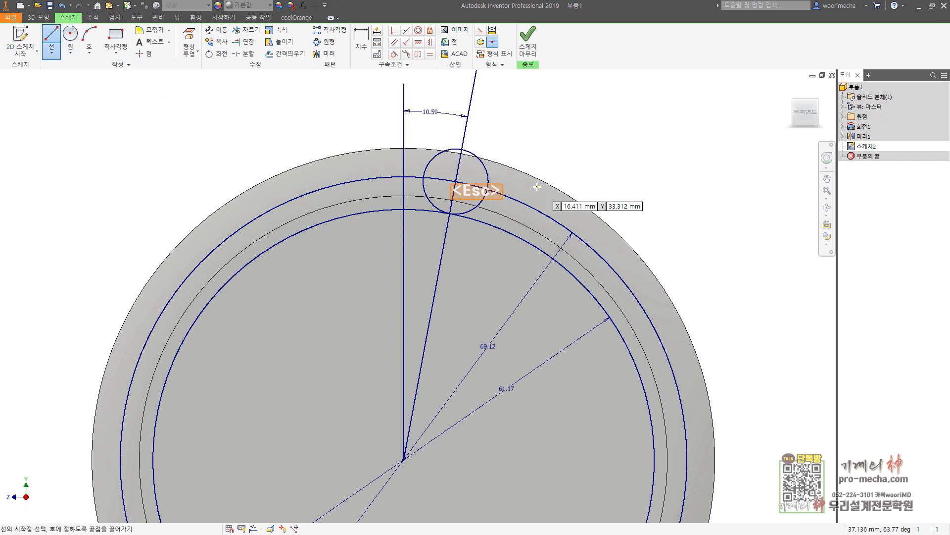
pyautogui.click(485, 166)
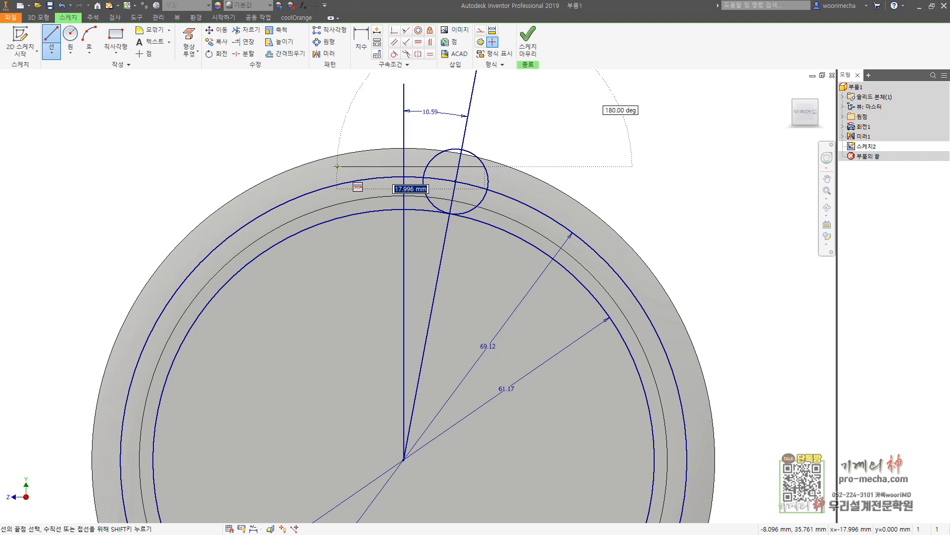
pyautogui.write('12.')
pyautogui.press('Return')
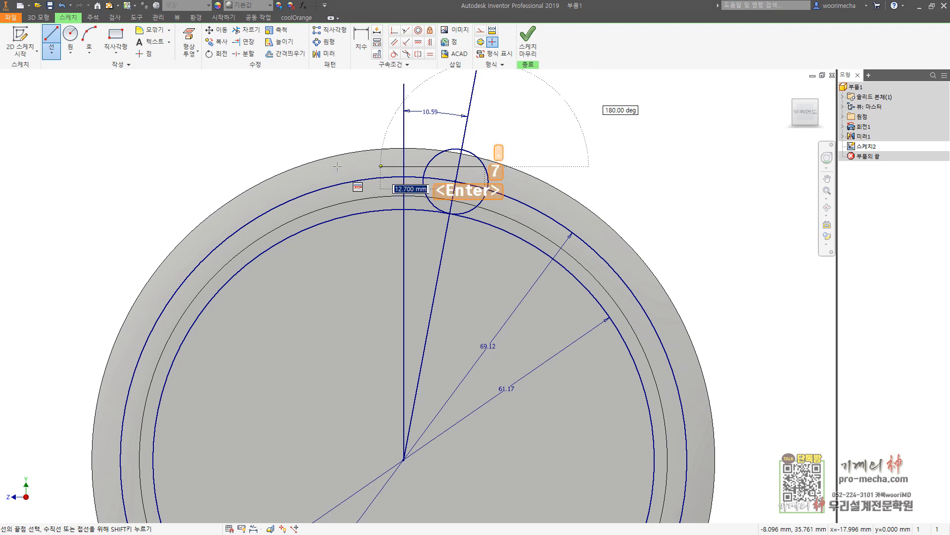
pyautogui.press('Escape')
# Constrain the 12.7 mm horizontal line to be coincident with the centre of the 8 mm circle.
pyautogui.click(394, 31)
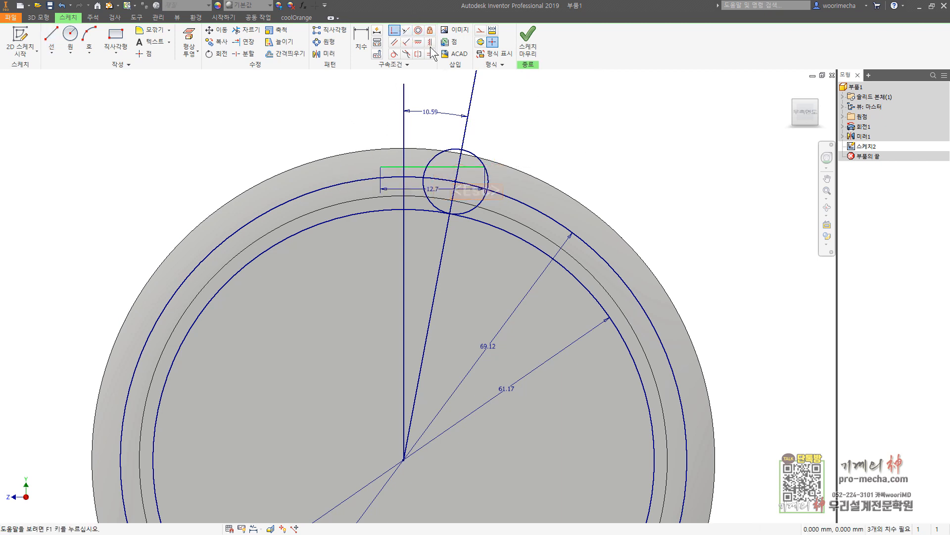
pyautogui.click(475, 170)
pyautogui.click(455, 181)
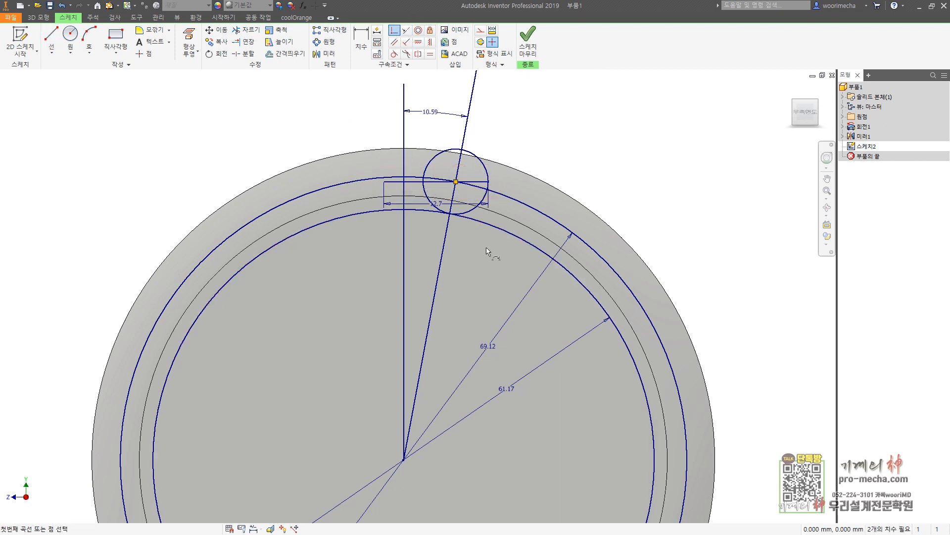
pyautogui.press('Escape')
pyautogui.click(70, 40)
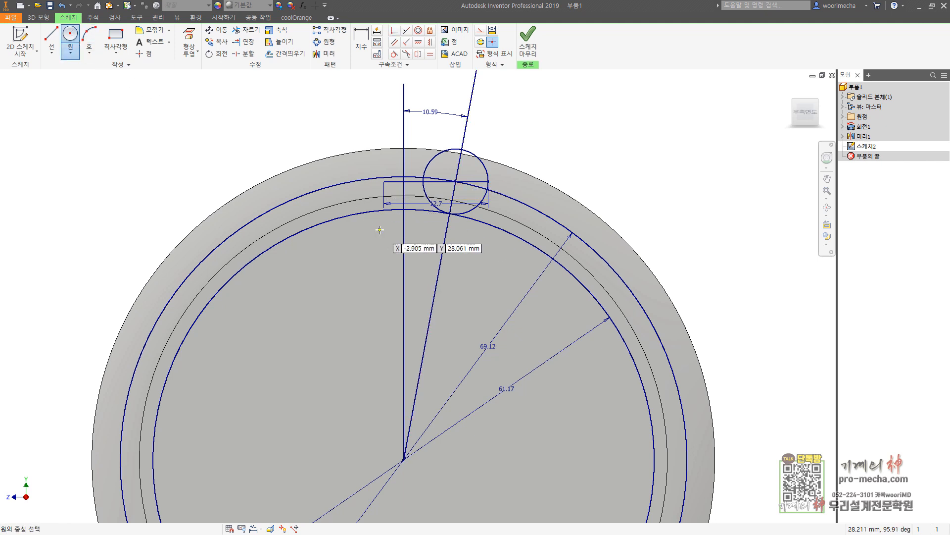
pyautogui.click(384, 181)
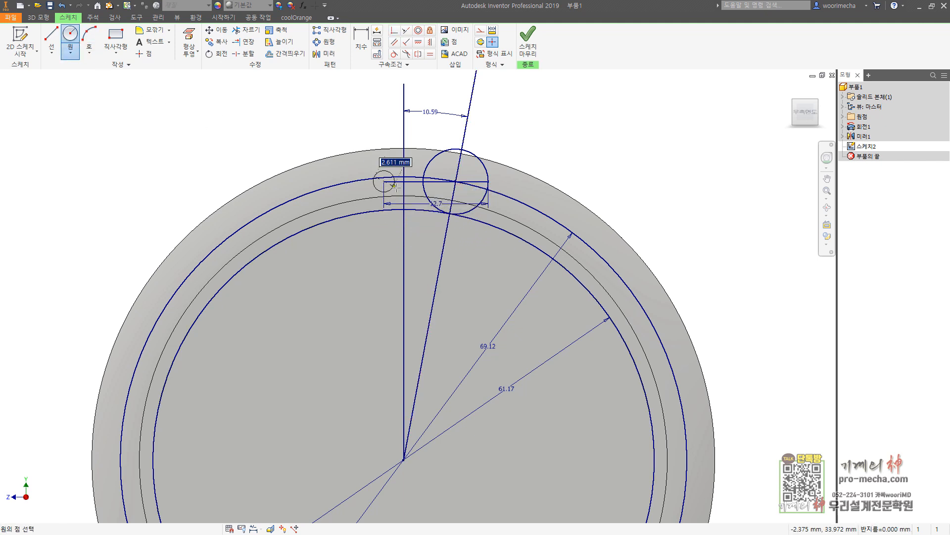
pyautogui.click(423, 181)
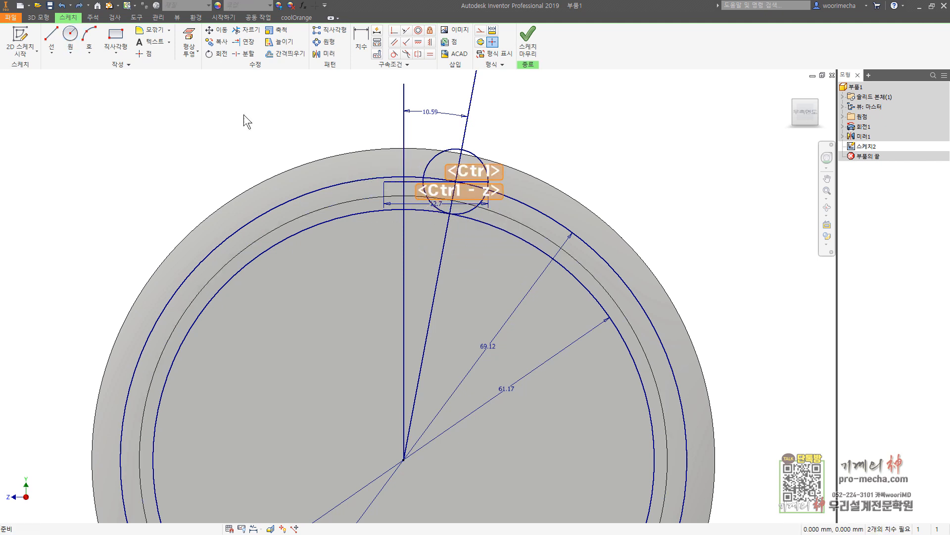
pyautogui.hotkey('ctrl', 'z')
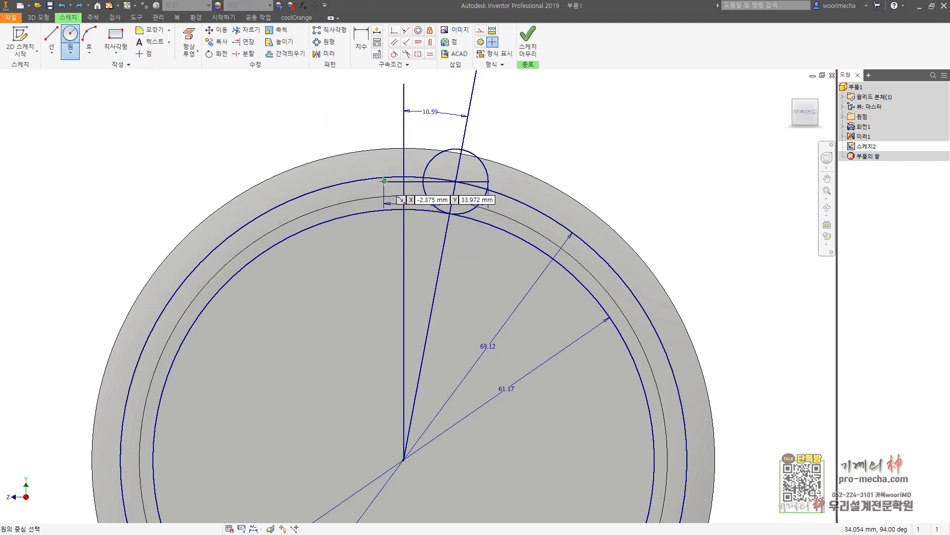
# Draw a circle about 9.5 mm in diameter centred on the horizontal line's left end and make it tangent to the 8 mm circle.
pyautogui.click(384, 182)
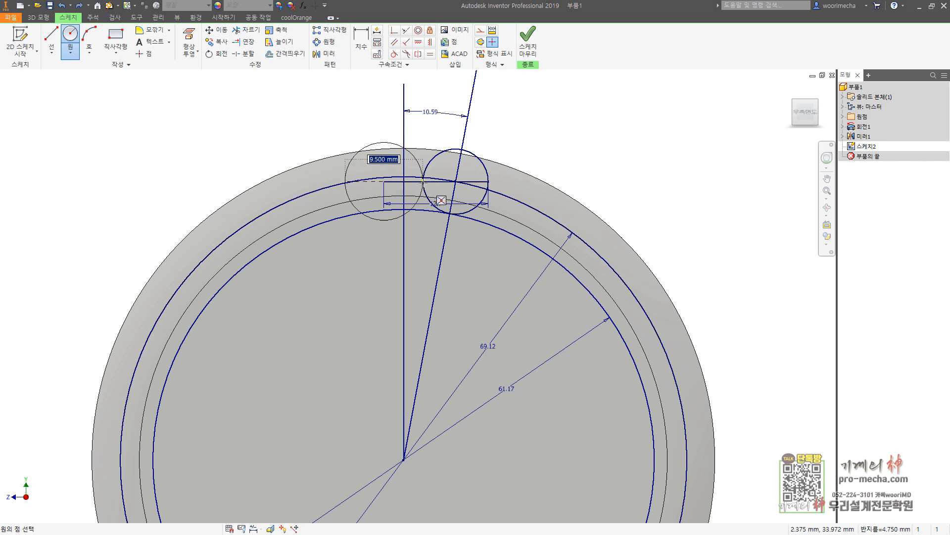
pyautogui.click(423, 182)
pyautogui.press('Escape')
pyautogui.click(394, 53)
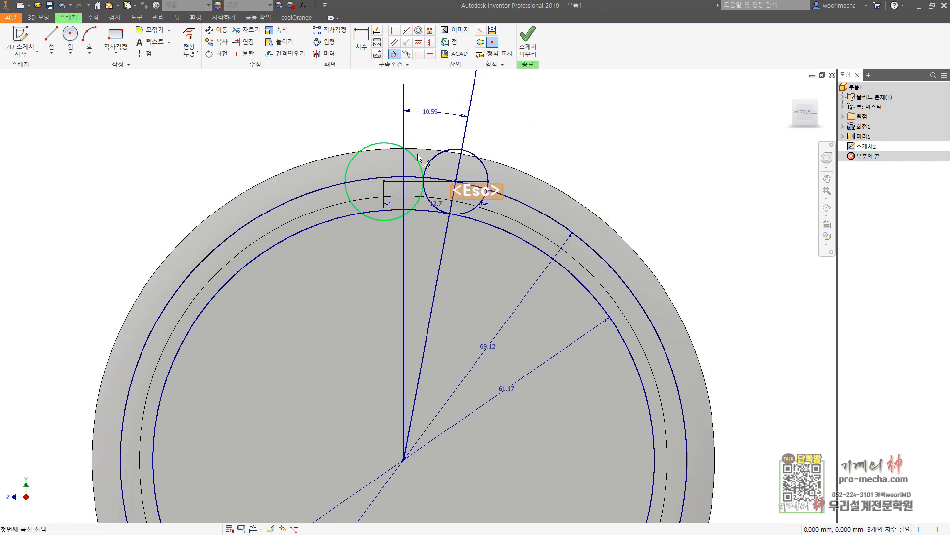
pyautogui.click(418, 158)
pyautogui.click(431, 163)
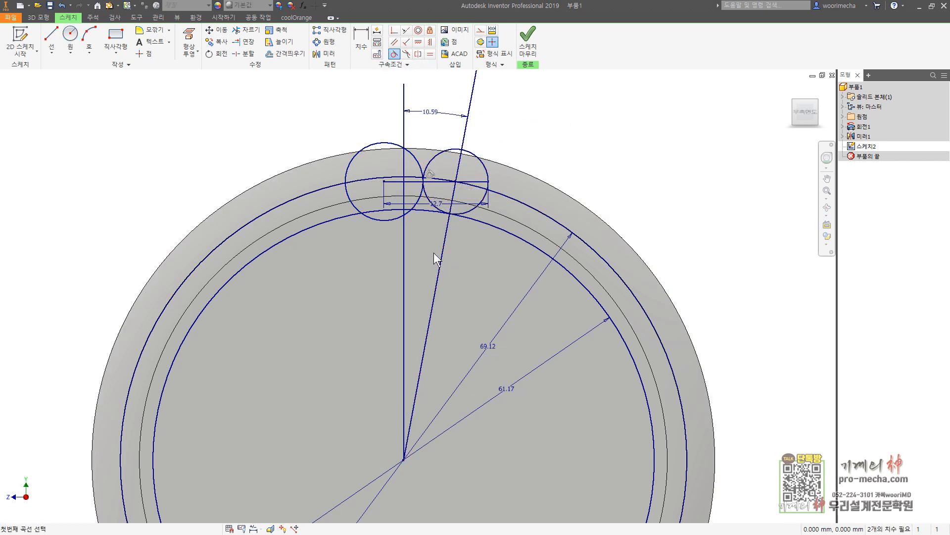
pyautogui.press('Escape')
# Mirror the circle centred on the horizontal line's left end about the slanted line.
pyautogui.click(391, 219)
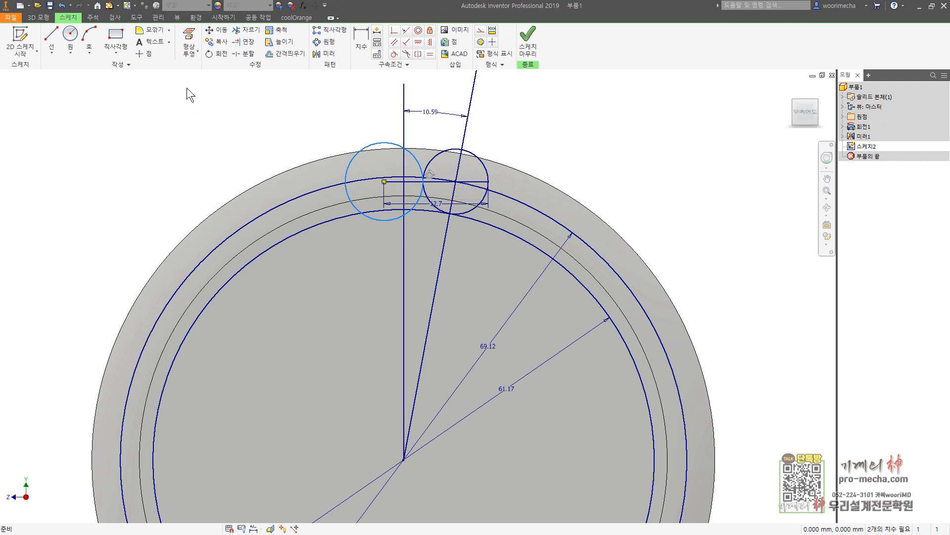
pyautogui.click(326, 53)
pyautogui.click(71, 95)
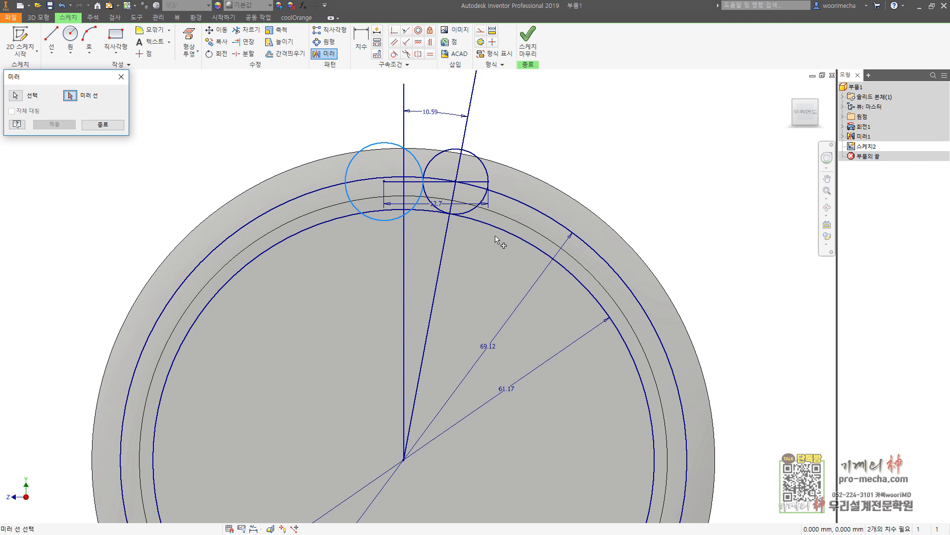
pyautogui.click(438, 271)
pyautogui.click(54, 124)
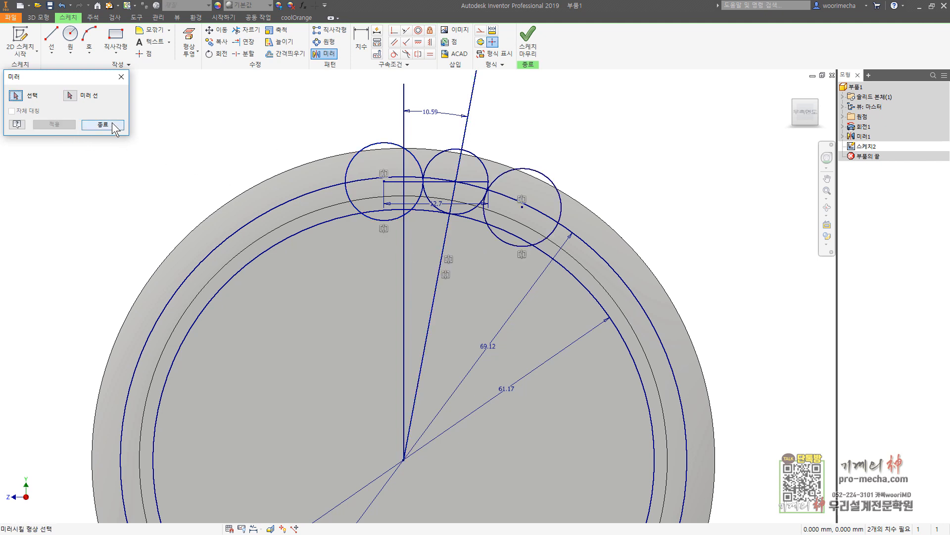
pyautogui.press('Escape')
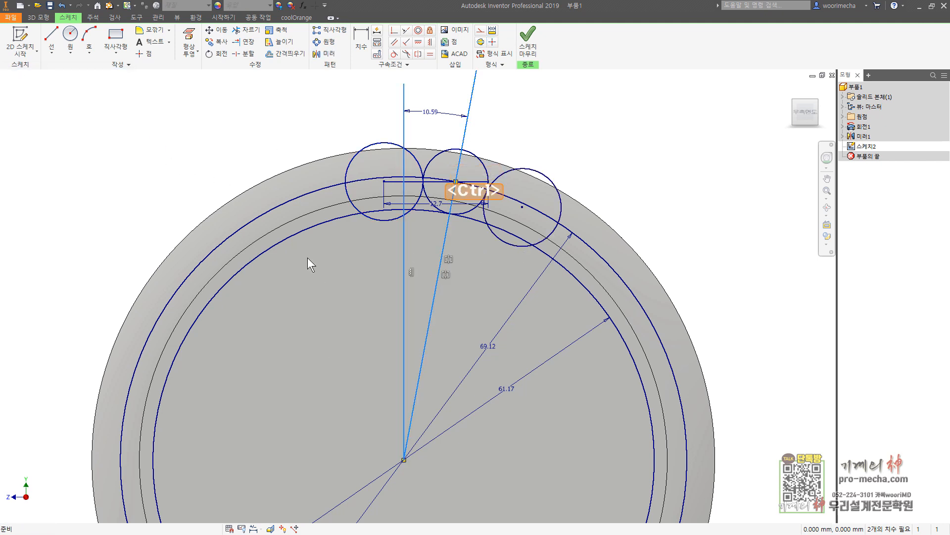
# Convert the vertical, slanted and horizontal lines and the 69.12 and 61.17 mm circles to construction geometry.
pyautogui.moveTo(308, 258); pyautogui.dragTo(186, 162)
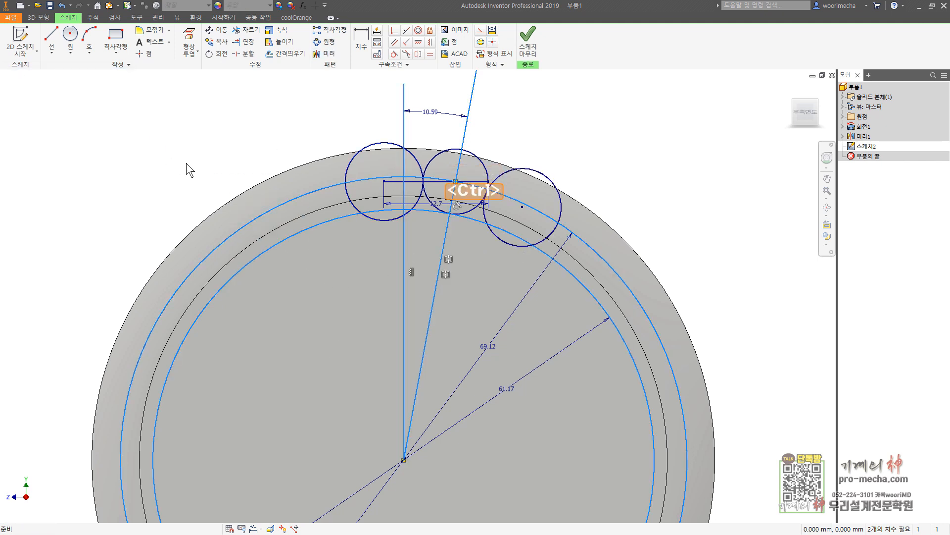
pyautogui.click(481, 30)
pyautogui.moveTo(521, 104); pyautogui.dragTo(480, 110, button='middle')
pyautogui.hotkey('ctrl', '2')
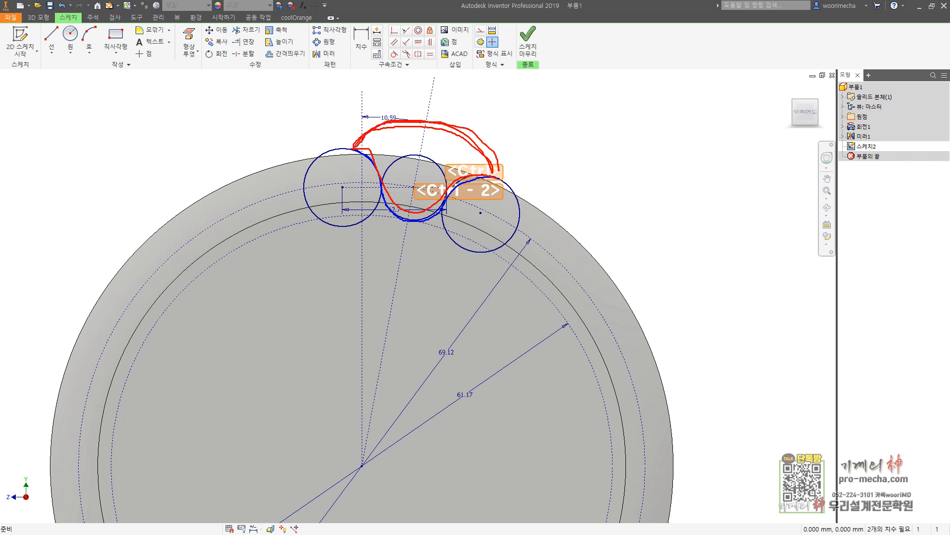
pyautogui.press('Escape')
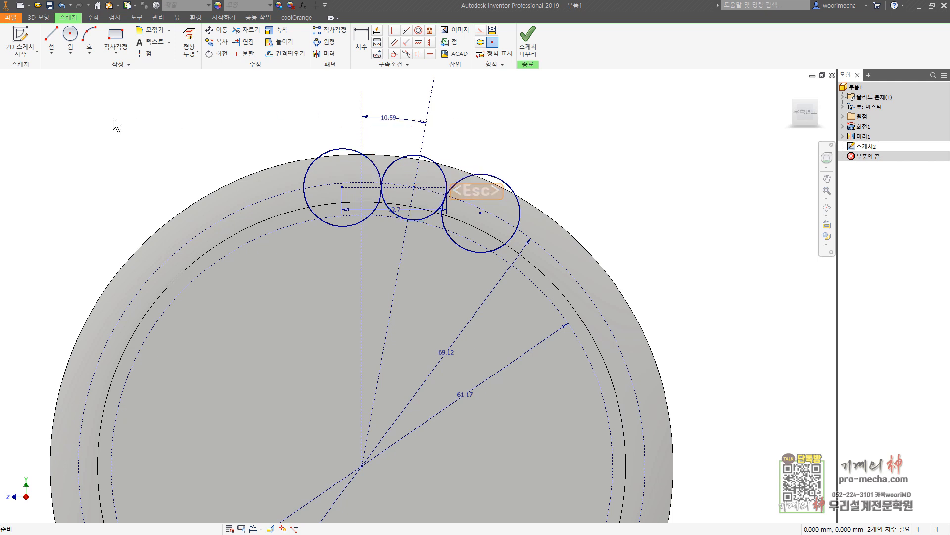
# Draw a three-point arc from the top of the left tooth circle to the top of the mirrored circle, bulging beyond the disc's rim.
pyautogui.click(89, 36)
pyautogui.click(343, 148)
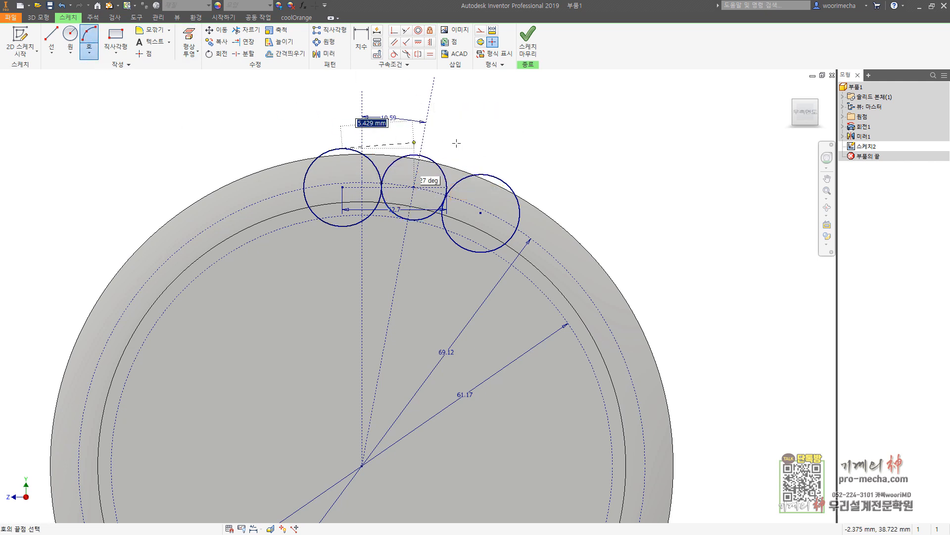
pyautogui.click(480, 175)
pyautogui.click(461, 158)
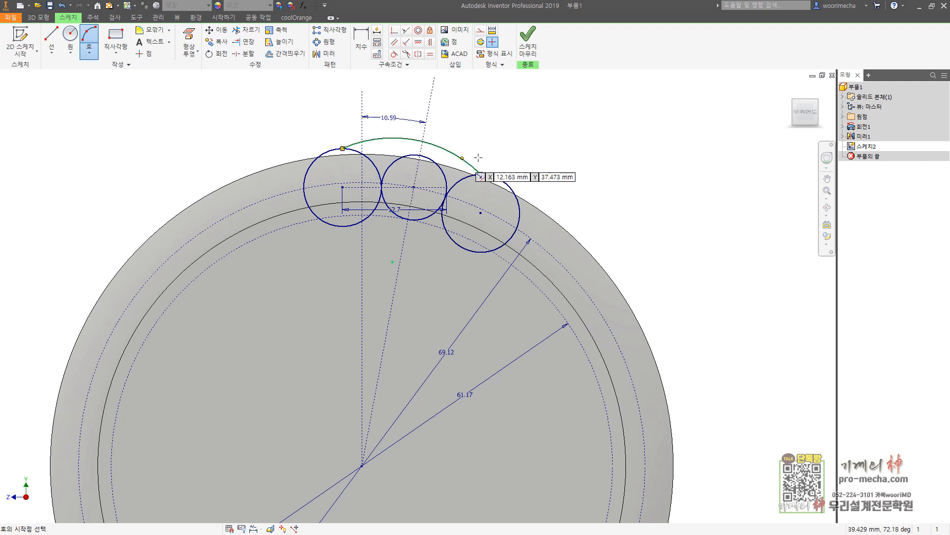
pyautogui.press('Escape')
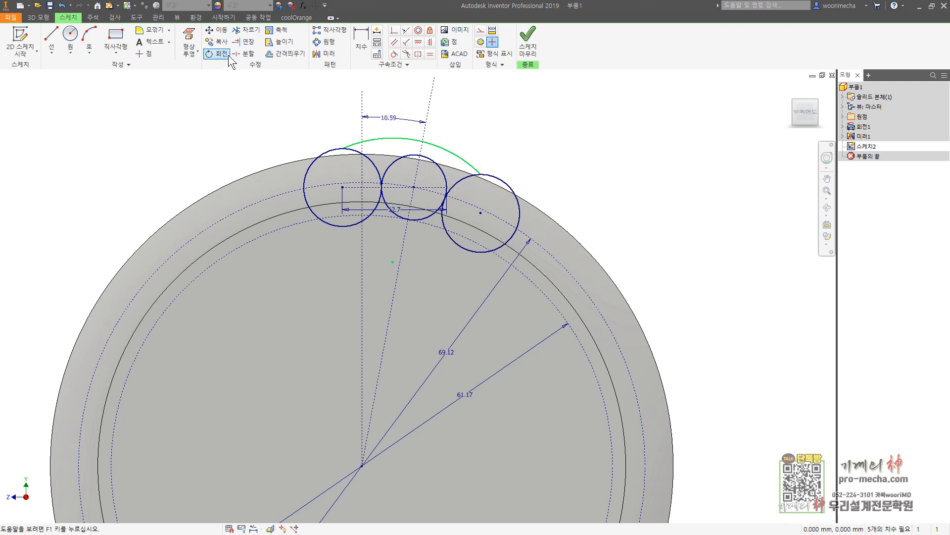
# Trim the left tooth circle to the portion between the new arc and the 8 mm roller circle.
pyautogui.click(246, 30)
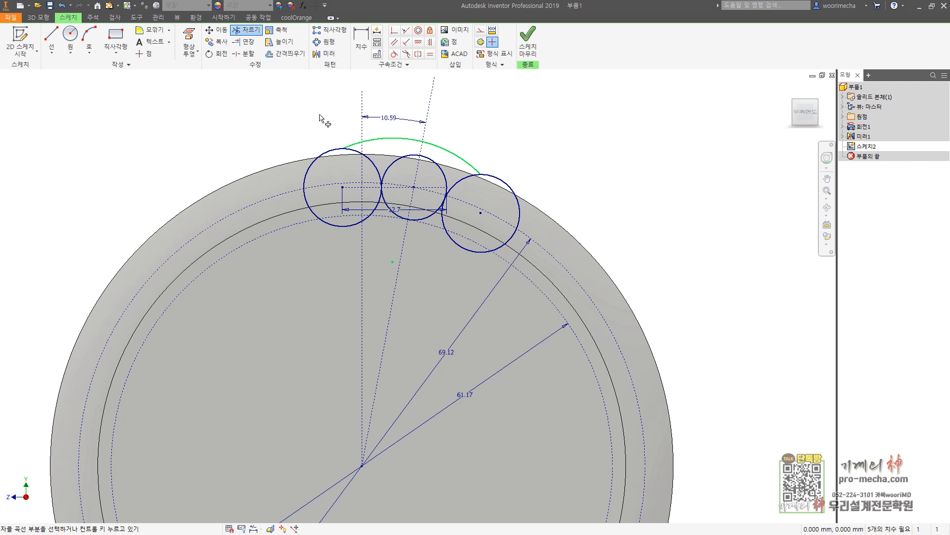
pyautogui.press('ctrl')
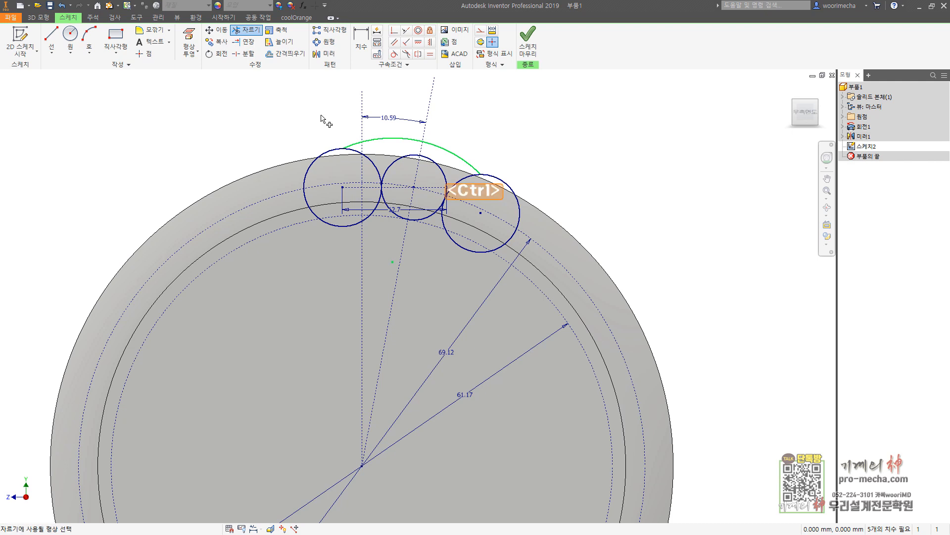
pyautogui.click(354, 143)
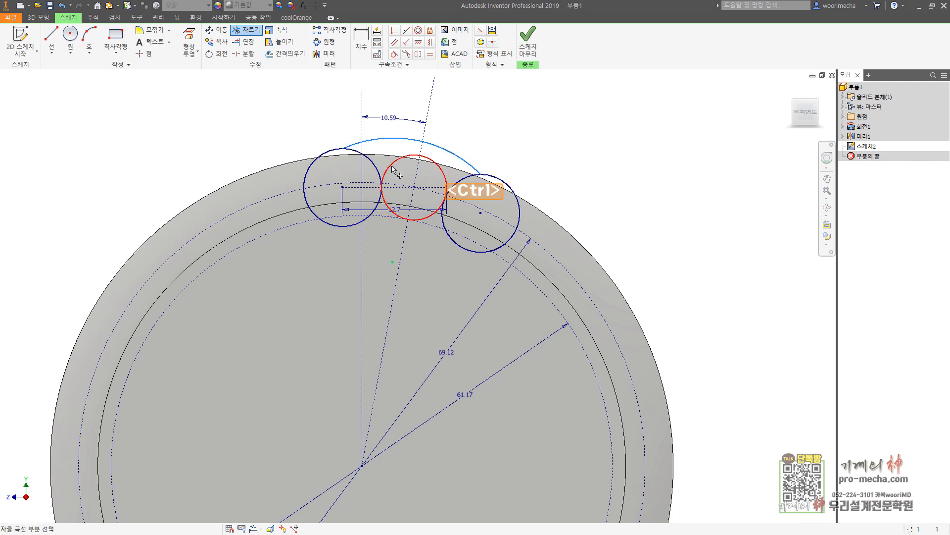
pyautogui.click(397, 160)
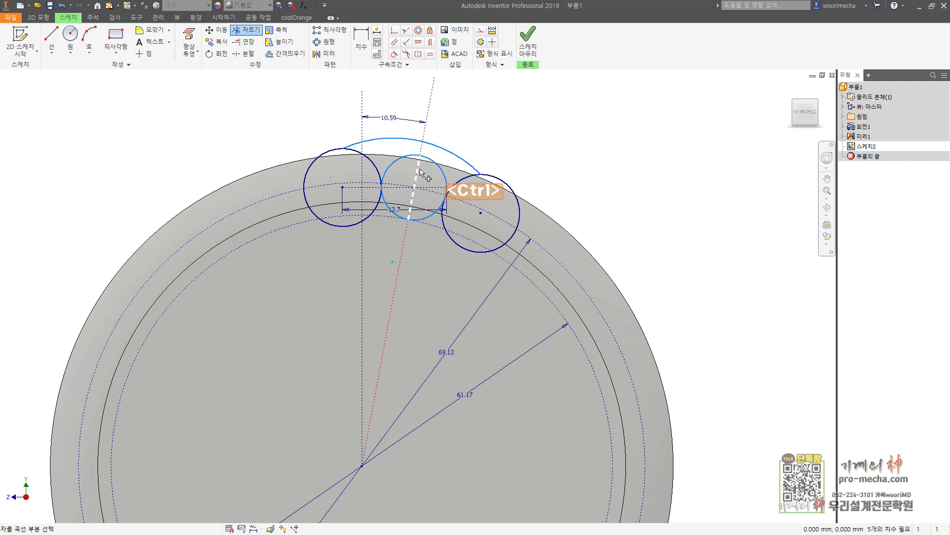
pyautogui.click(309, 204)
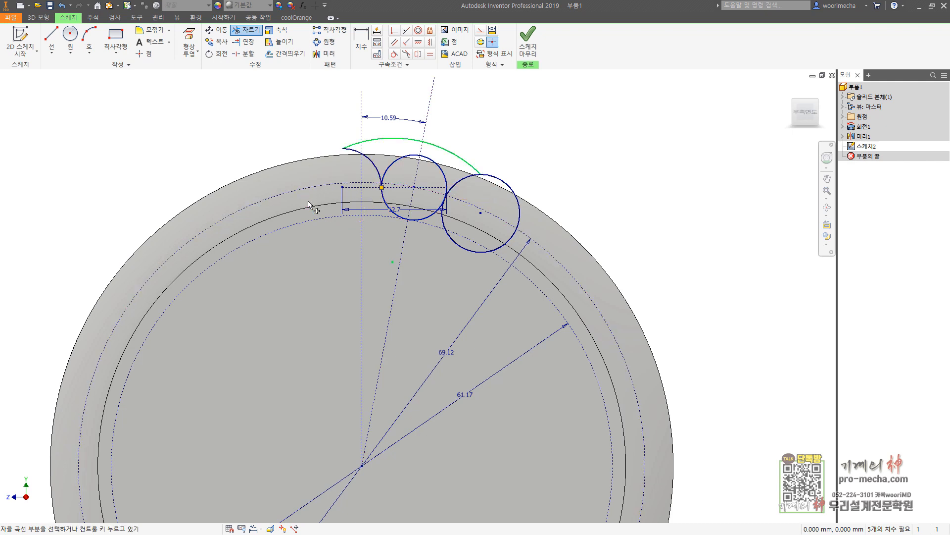
# Trim the mirrored circle and the upper part of the 8 mm circle to close the tooth-gap profile, and finish the sketch.
pyautogui.keyDown('ctrl'); pyautogui.click(455, 170); pyautogui.keyUp('ctrl')
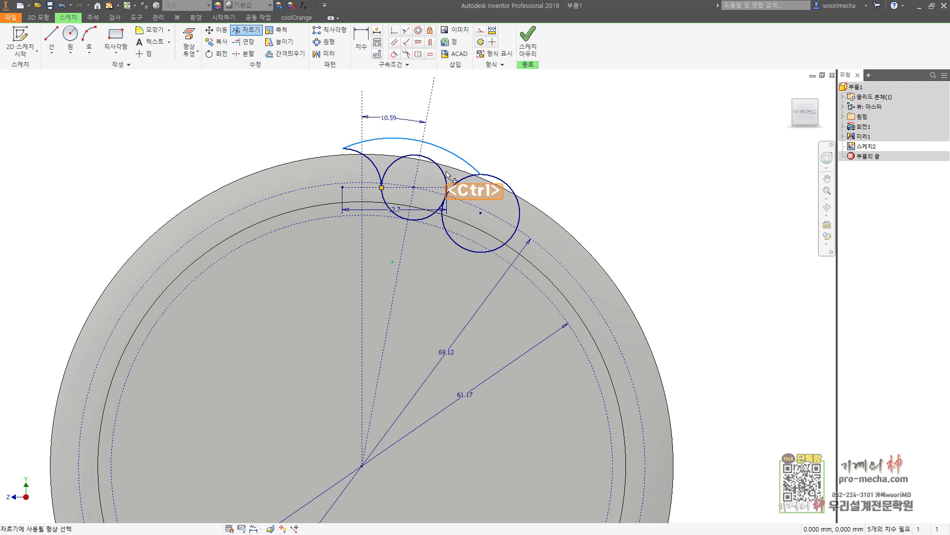
pyautogui.click(520, 222)
pyautogui.press('ctrl')
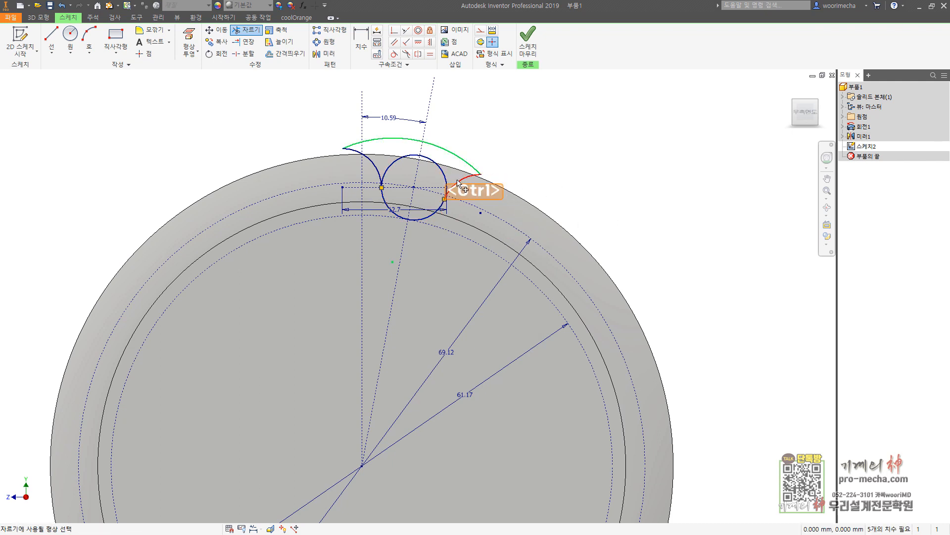
pyautogui.keyDown('ctrl'); pyautogui.click(456, 178); pyautogui.keyUp('ctrl')
pyautogui.keyDown('ctrl'); pyautogui.click(376, 169); pyautogui.keyUp('ctrl')
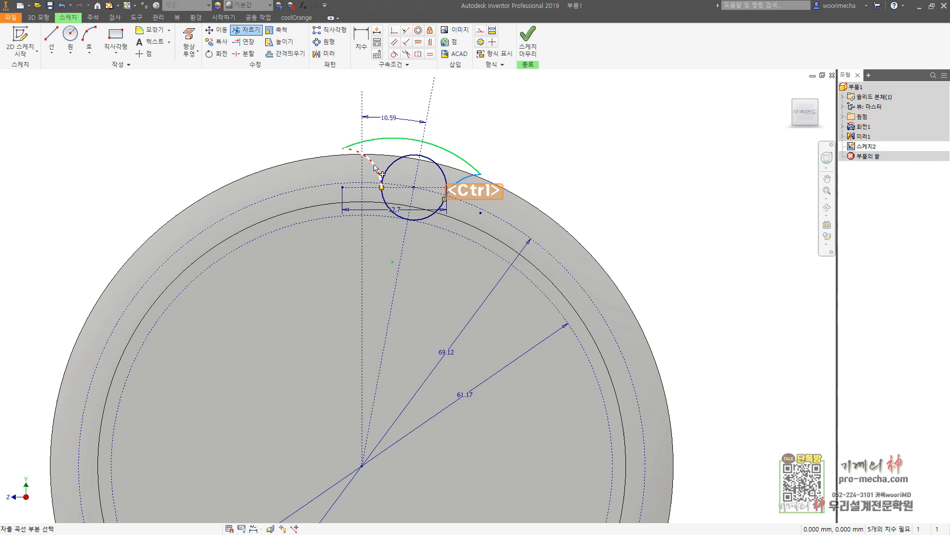
pyautogui.click(409, 158)
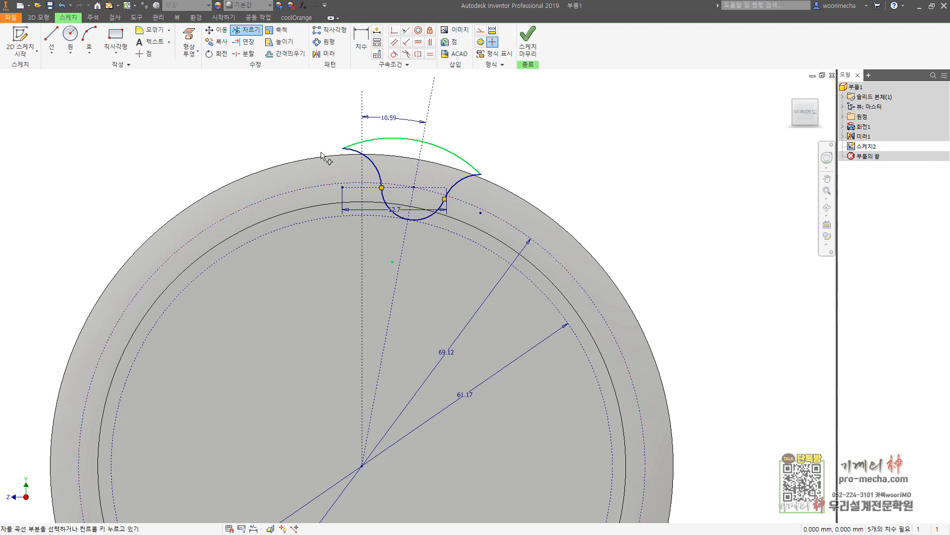
pyautogui.scroll(5, 396, 171)
pyautogui.scroll(-4, 700, 272)
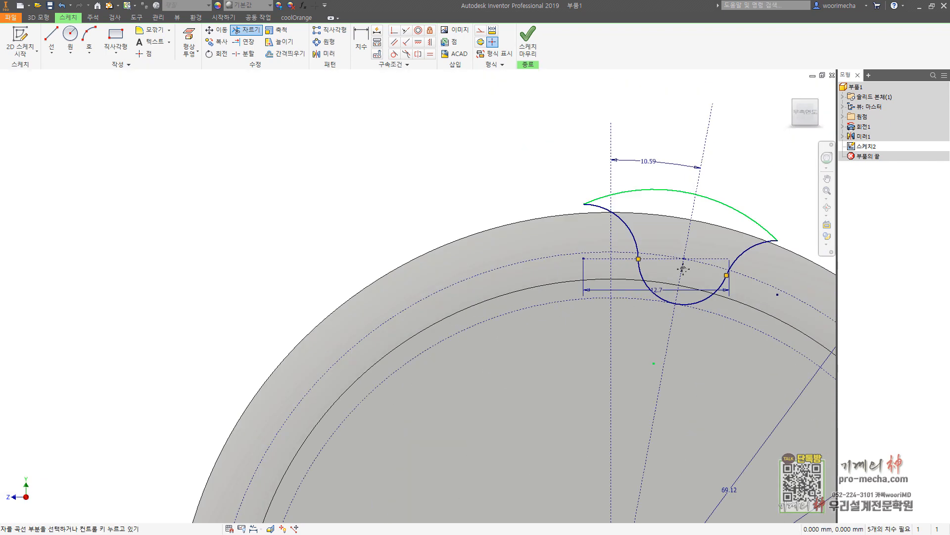
pyautogui.moveTo(683, 269); pyautogui.dragTo(480, 235, button='middle')
pyautogui.press('Escape')
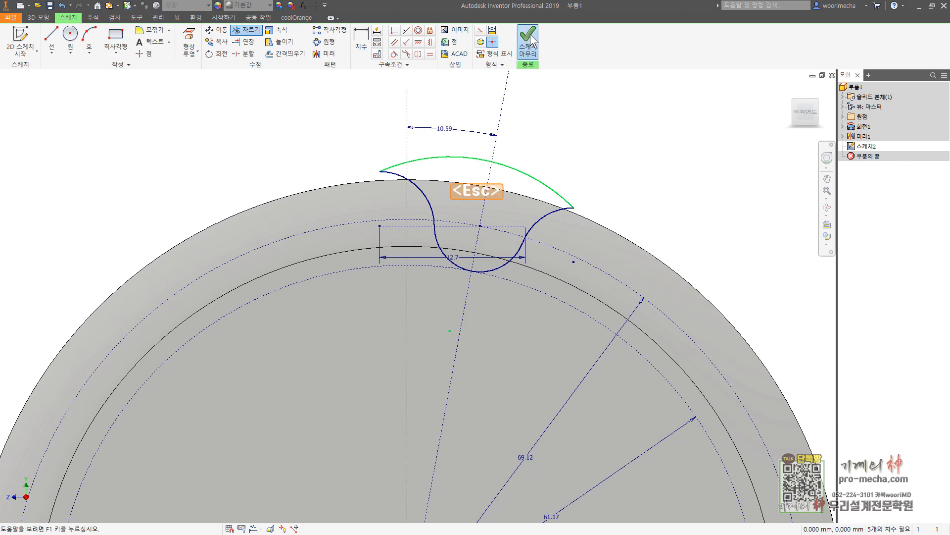
pyautogui.click(528, 40)
# Extrude the tooth-gap profile as a cut through the full thickness of the disc.
pyautogui.press('e')
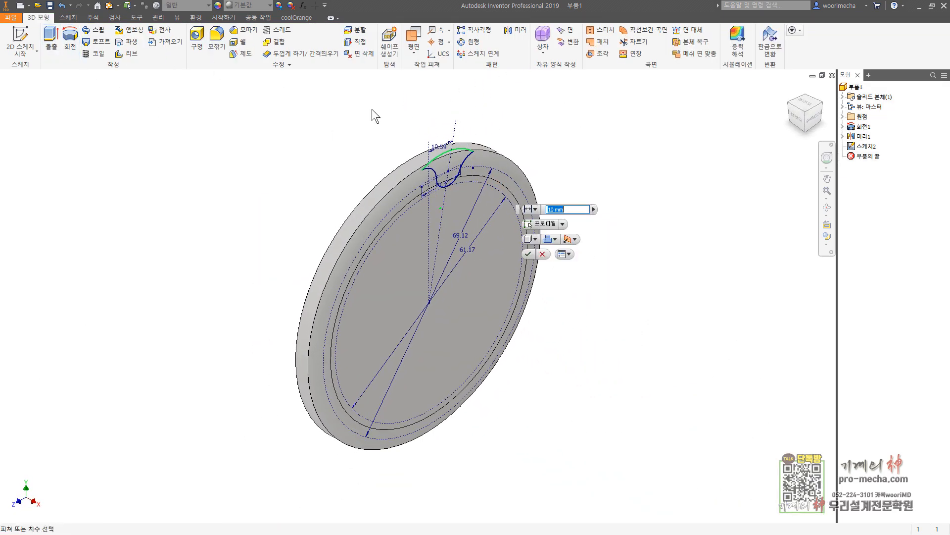
pyautogui.click(644, 245)
pyautogui.click(698, 232)
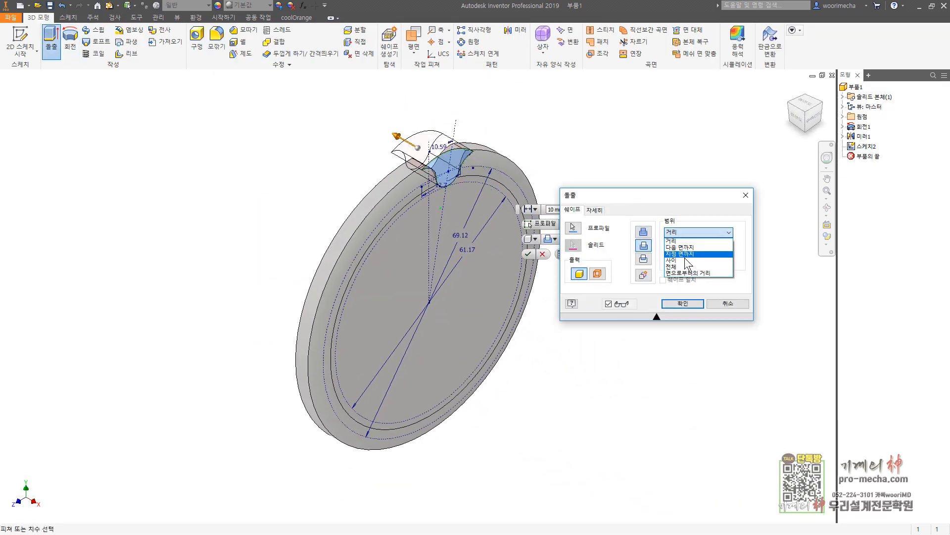
pyautogui.click(685, 272)
pyautogui.click(681, 305)
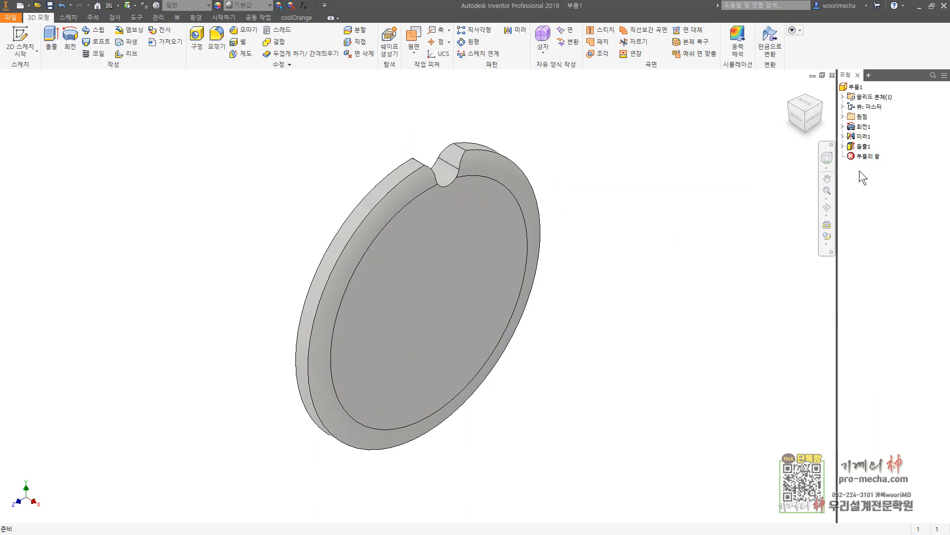
# Create a circular pattern of the tooth-gap cut around the disc's axis with 17 occurrences over 360 degrees.
pyautogui.click(468, 41)
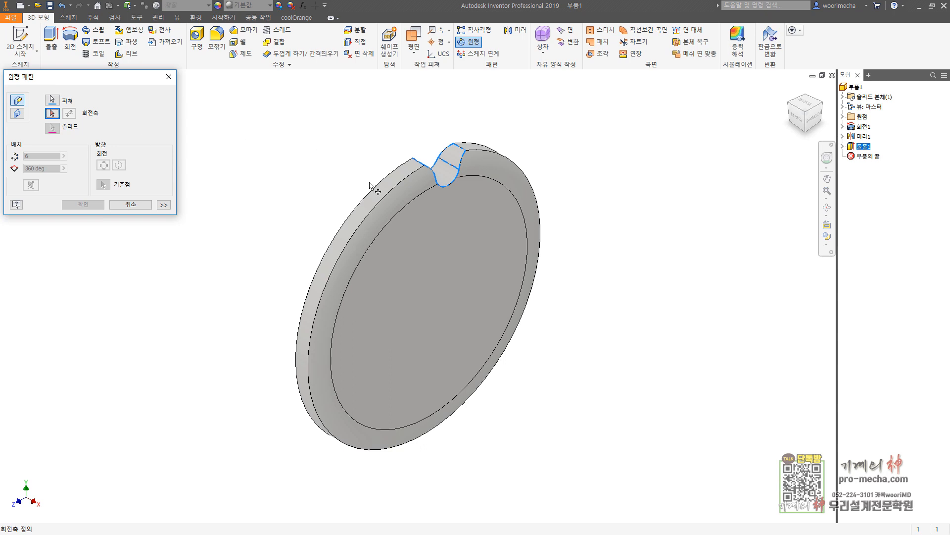
pyautogui.click(385, 193)
pyautogui.write('16')
pyautogui.press('Return')
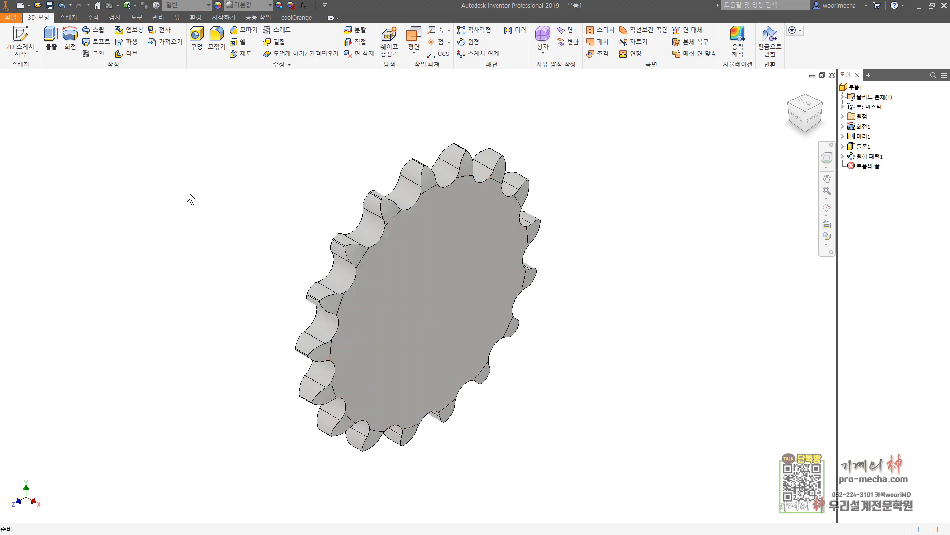
# Sketch a 25 mm diameter circle at the centre of the sprocket's flat front face and finish the sketch.
pyautogui.click(20, 40)
pyautogui.click(492, 284)
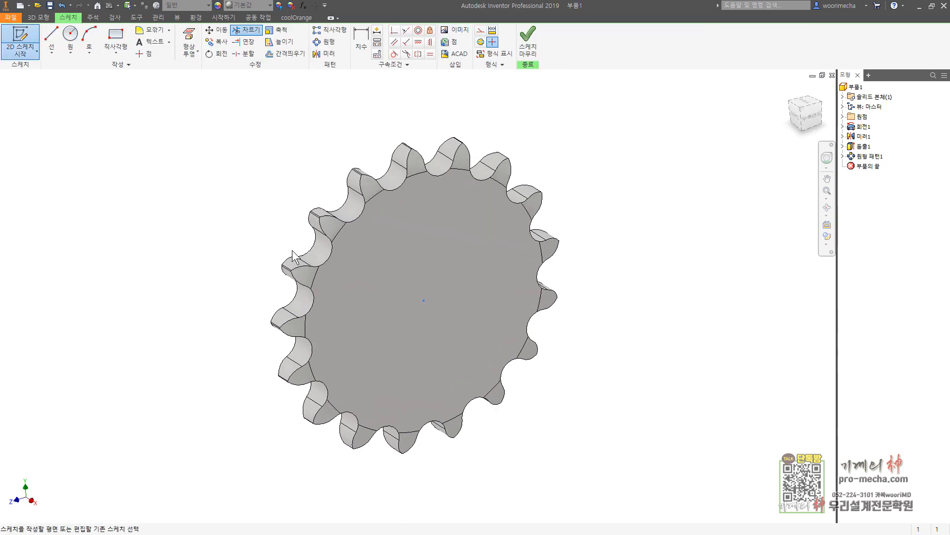
pyautogui.click(70, 40)
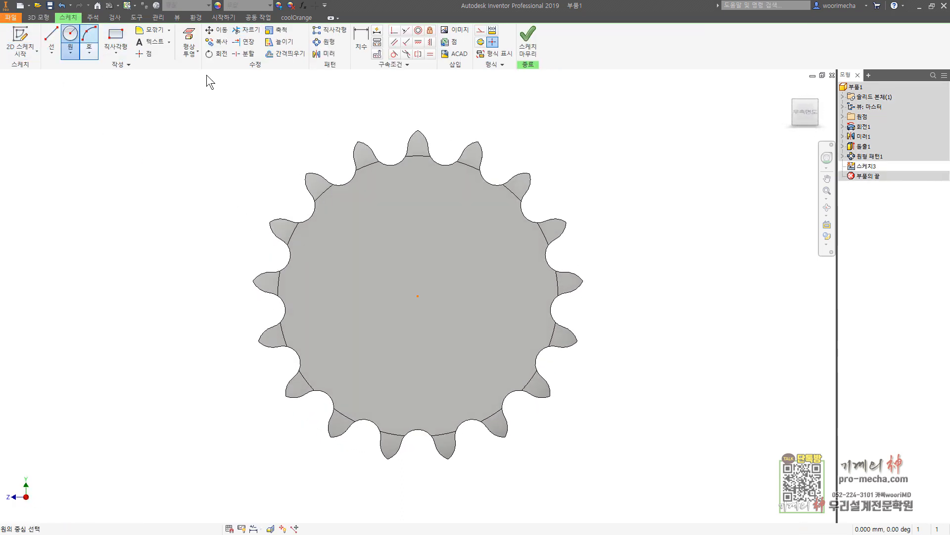
pyautogui.click(418, 296)
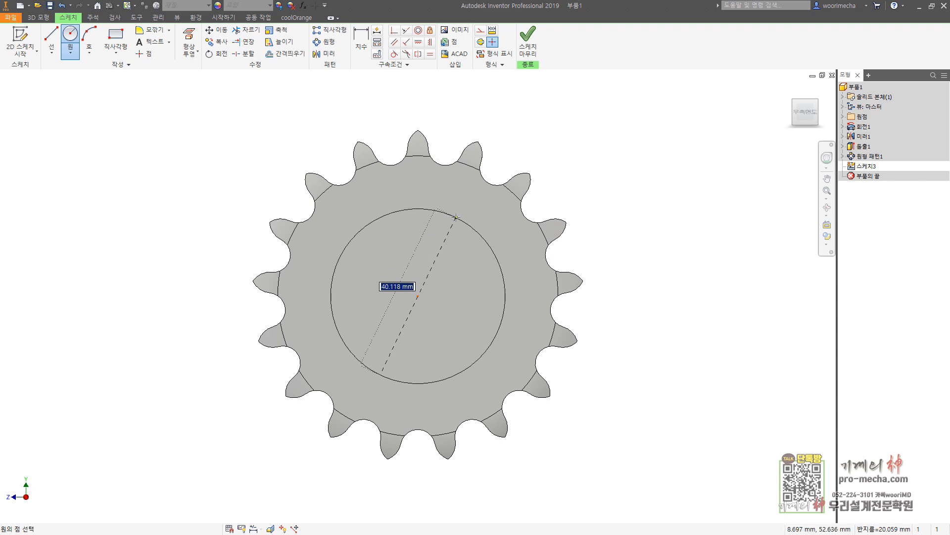
pyautogui.write('25')
pyautogui.press('Return')
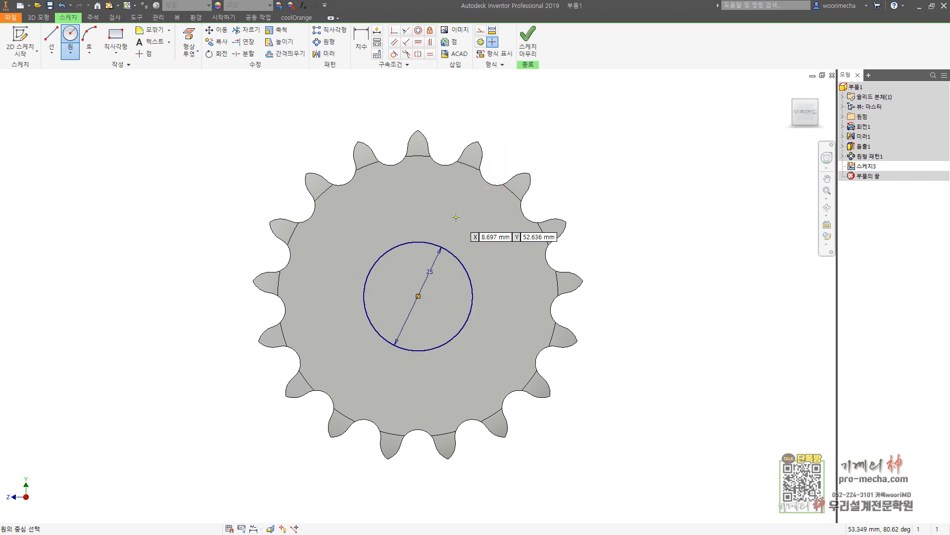
pyautogui.press('Escape')
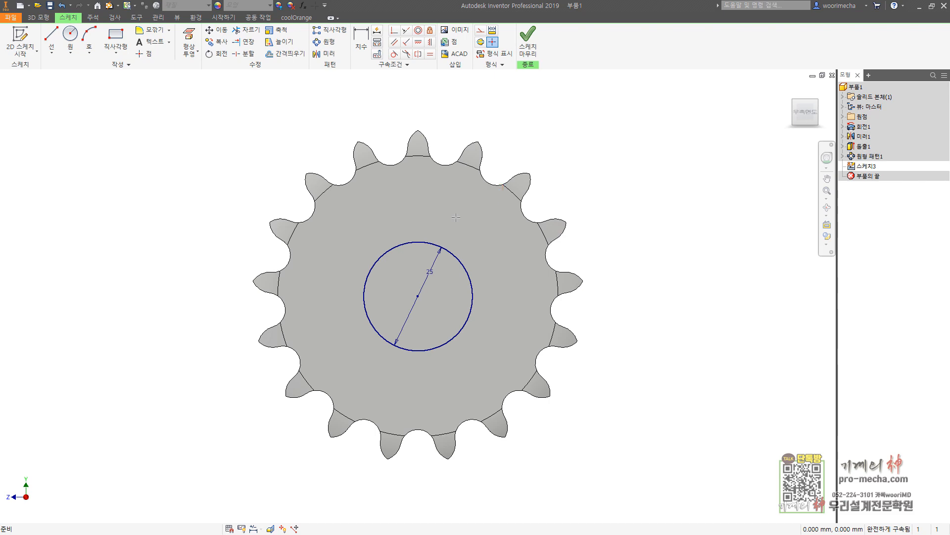
pyautogui.click(528, 36)
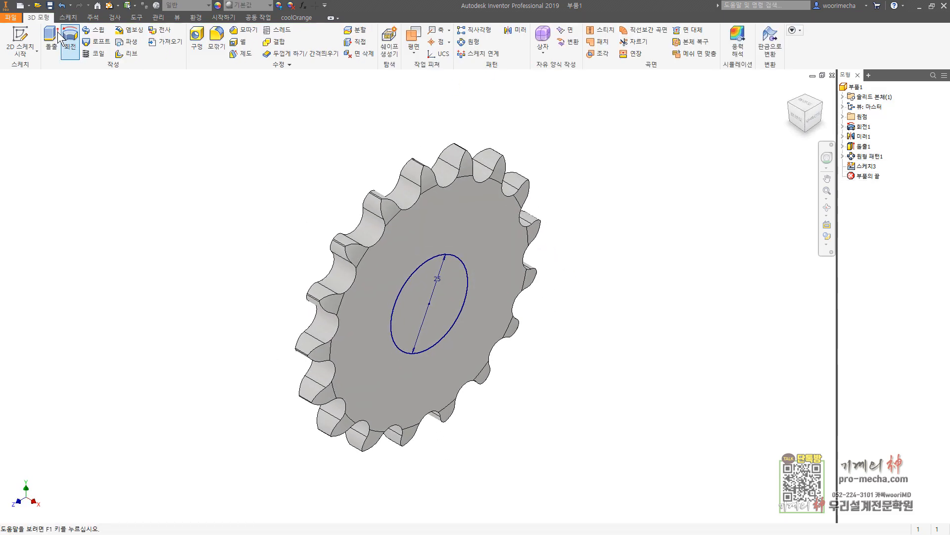
# Extrude the 25 mm circle outward by 17-7.2 mm as a hub joined to the sprocket.
pyautogui.click(55, 36)
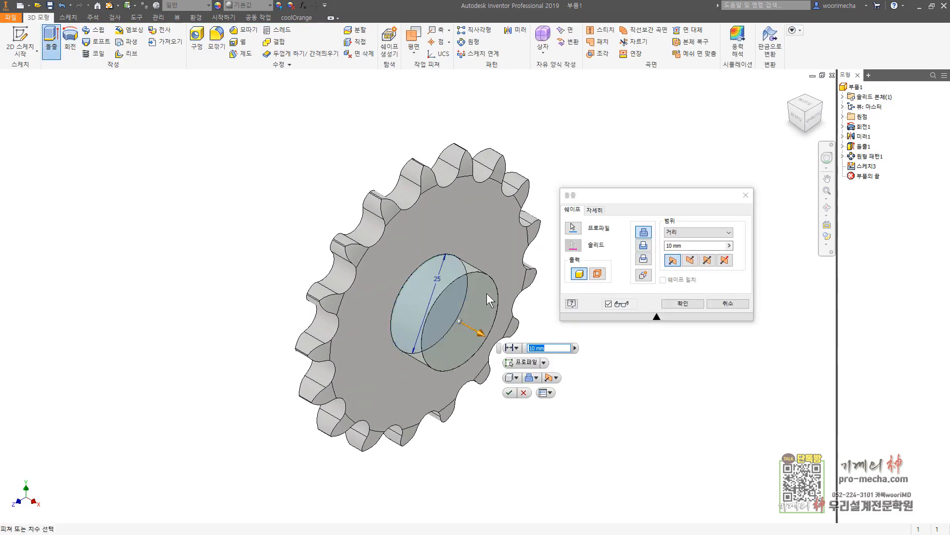
pyautogui.write('17-')
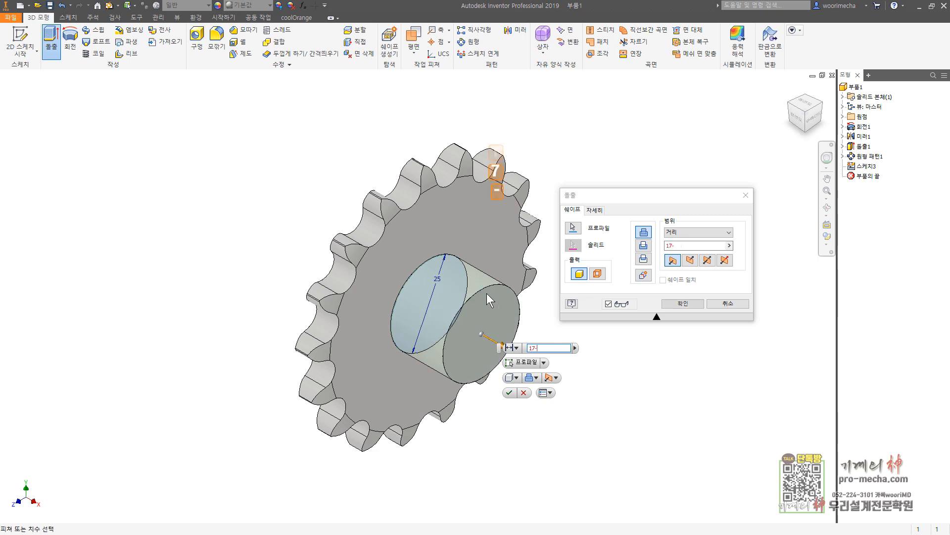
pyautogui.write('2')
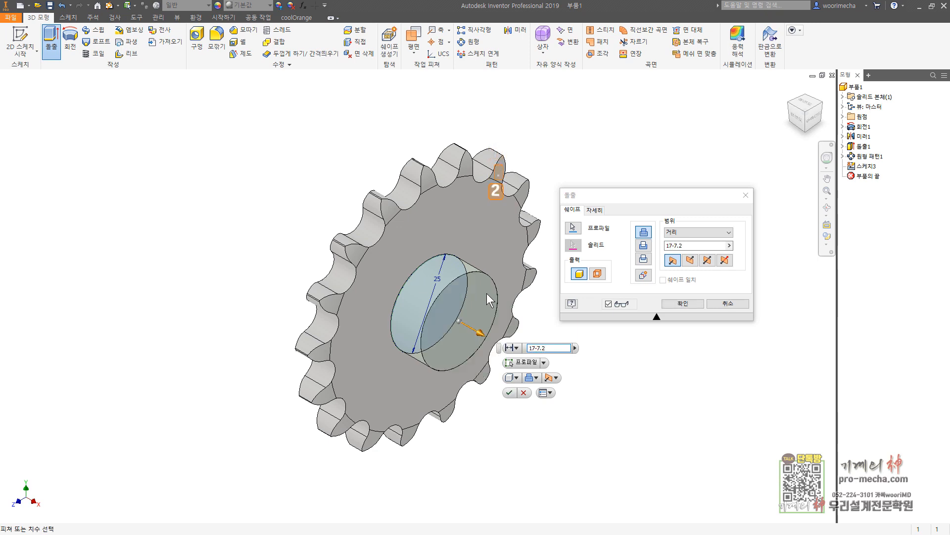
pyautogui.press('Return')
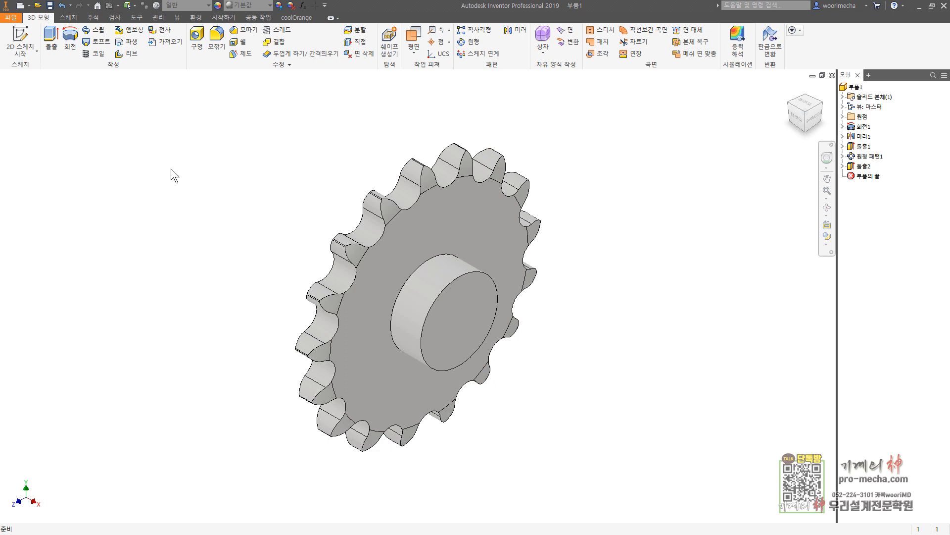
# Create a simple 17 mm through-all hole in the hub's front face, concentric with the hub's circular edge.
pyautogui.click(463, 316)
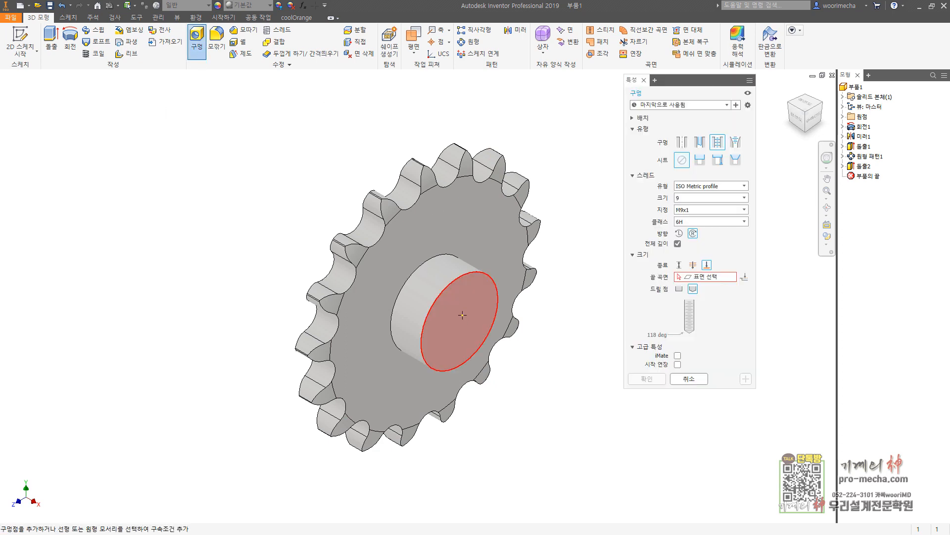
pyautogui.click(461, 322)
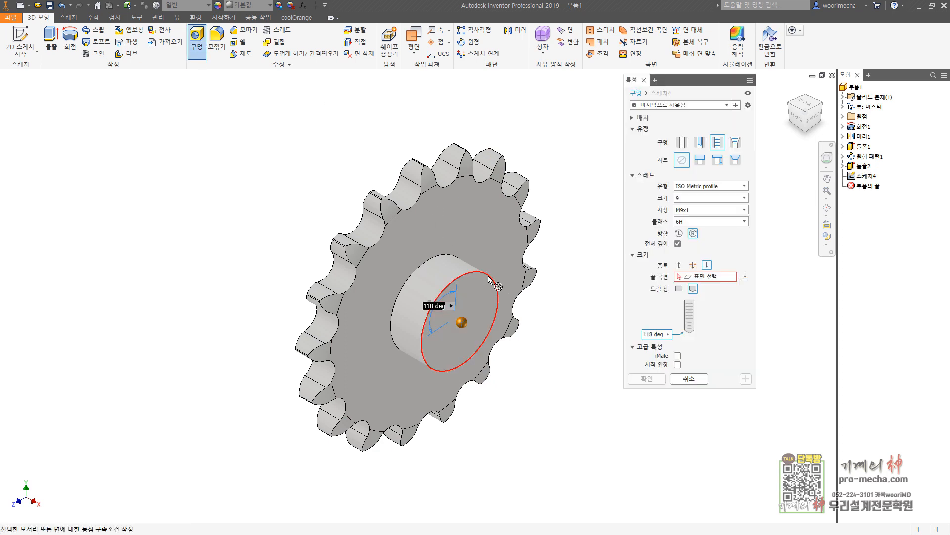
pyautogui.click(681, 142)
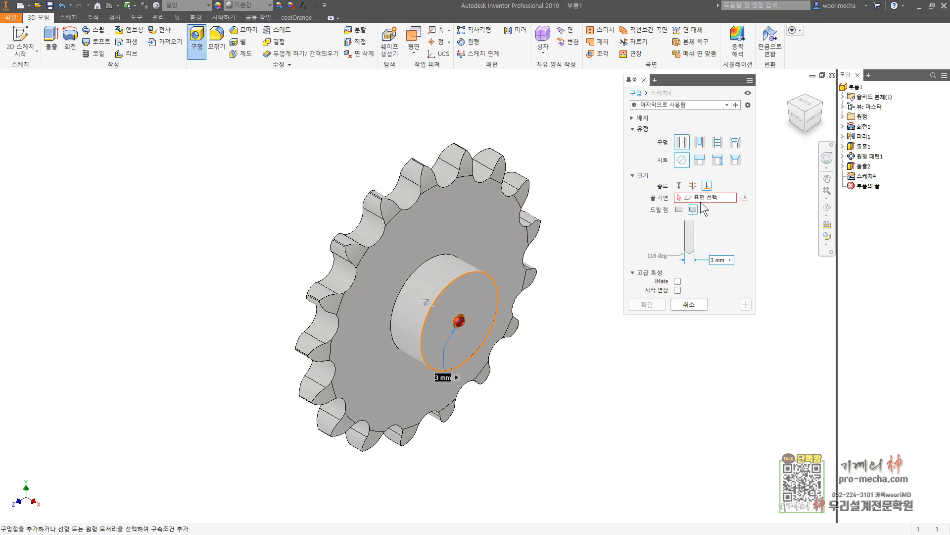
pyautogui.click(693, 185)
pyautogui.click(712, 248)
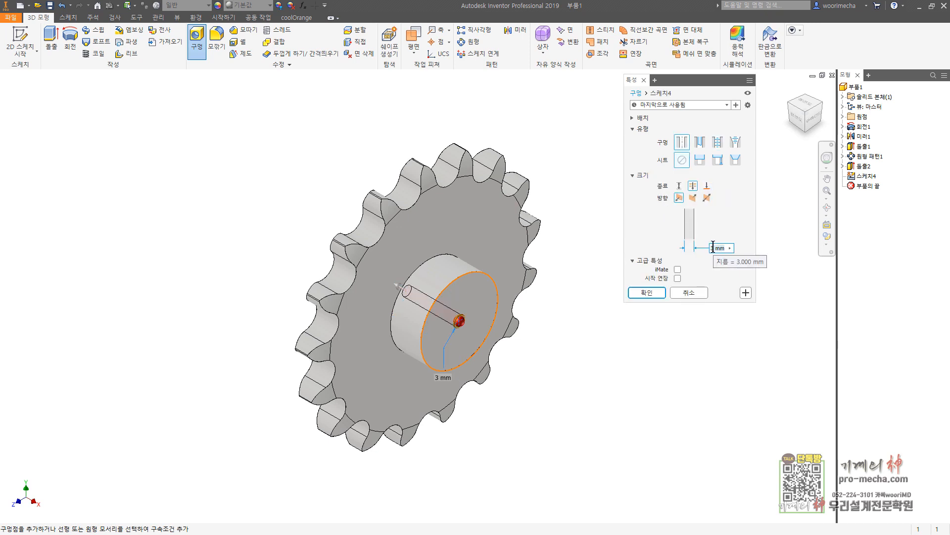
pyautogui.press('BackSpace')
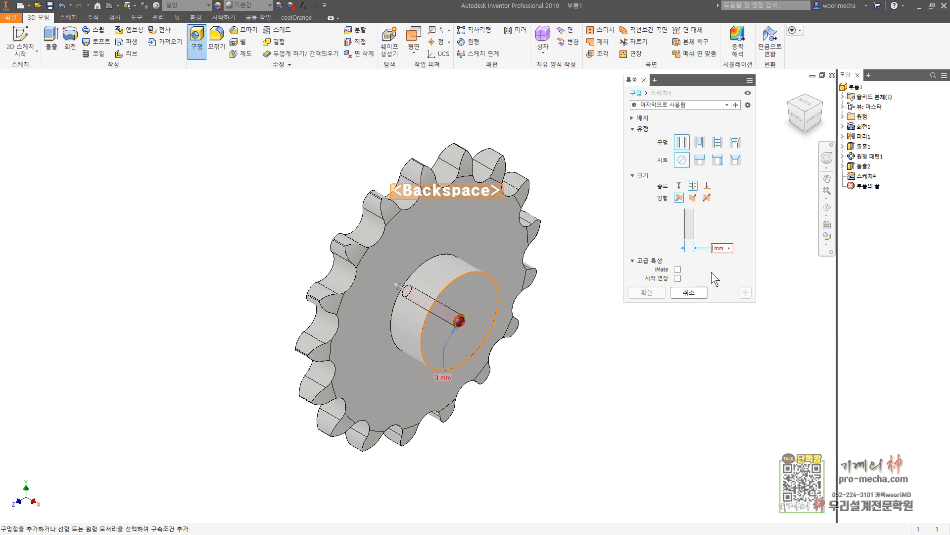
pyautogui.write('17')
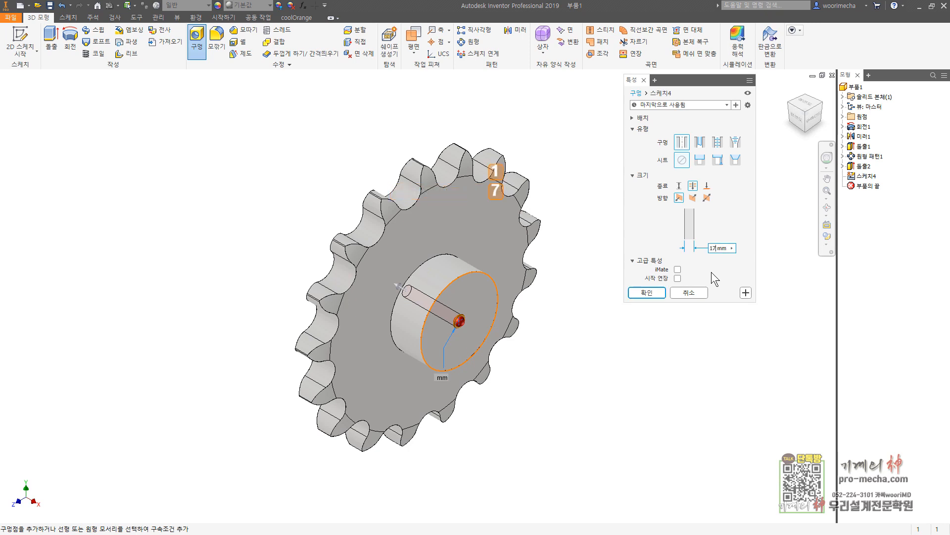
pyautogui.press('Return')
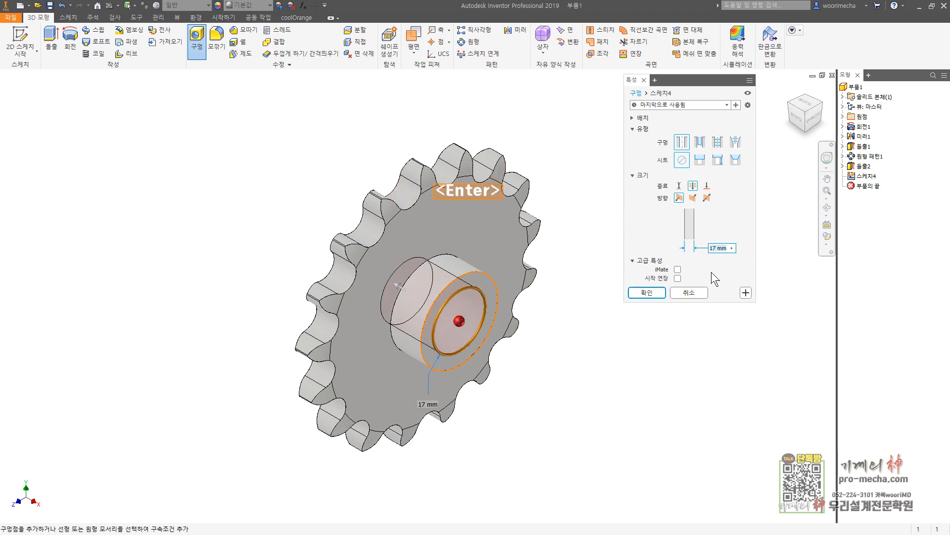
pyautogui.click(646, 292)
# Chamfer the bore's edges on both the hub end and the sprocket's back face with a 1 mm distance.
pyautogui.click(243, 30)
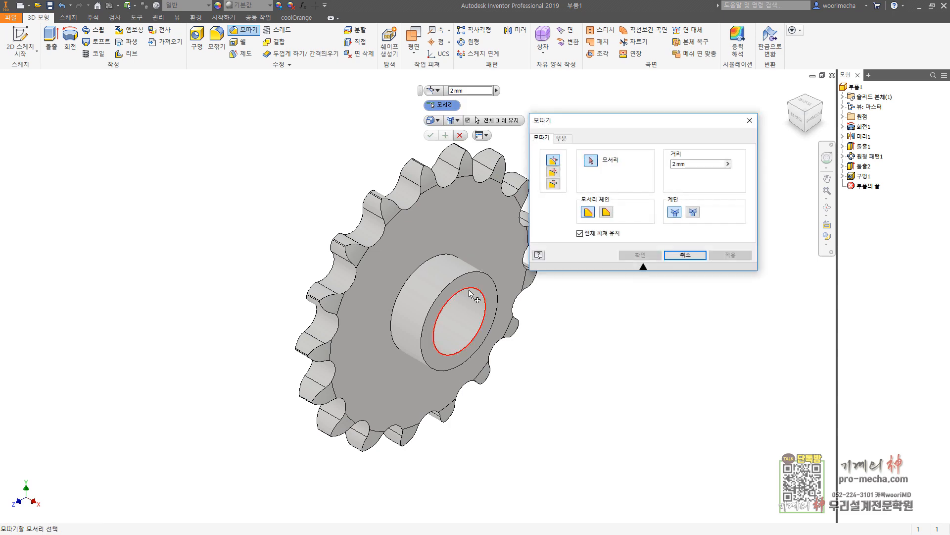
pyautogui.click(447, 316)
pyautogui.keyDown('shift'); pyautogui.moveTo(447, 316); pyautogui.dragTo(509, 324); pyautogui.keyUp('shift')
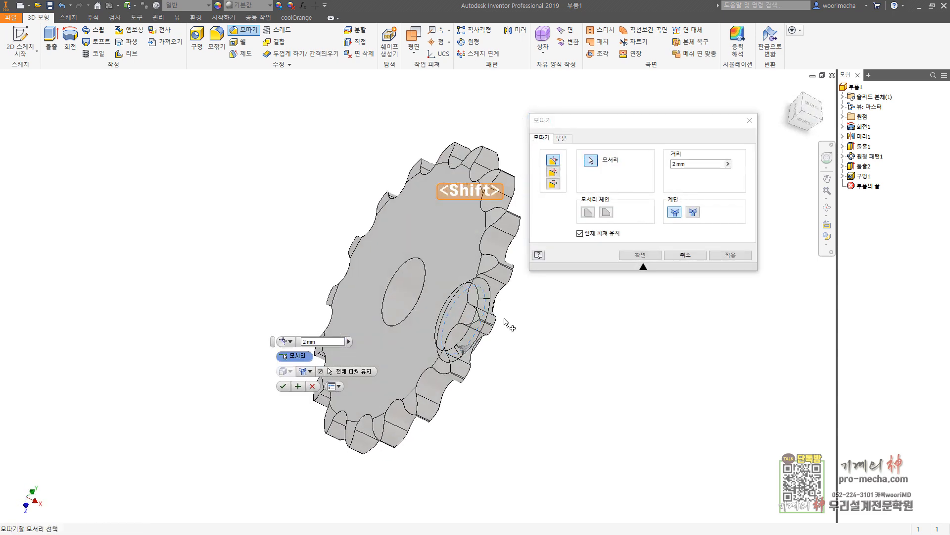
pyautogui.click(417, 262)
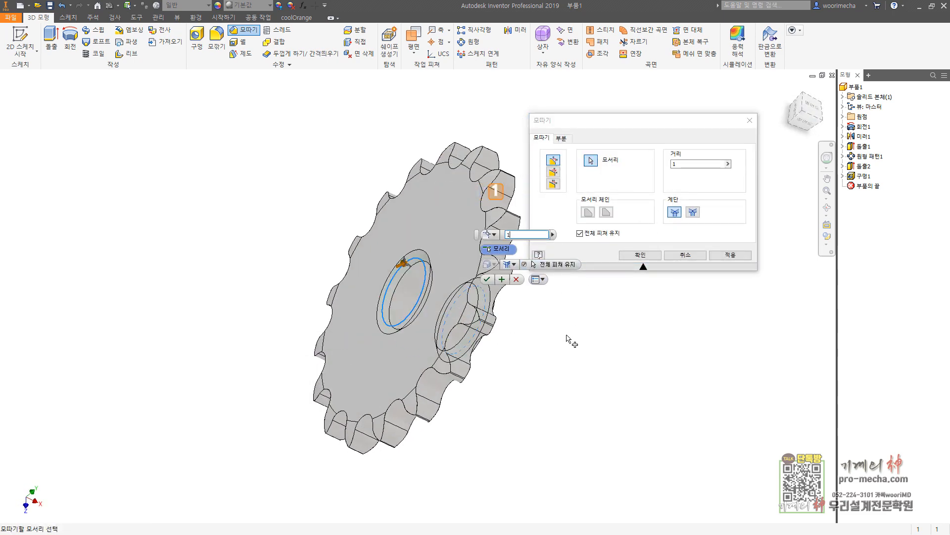
pyautogui.press('Return')
pyautogui.press('F6')
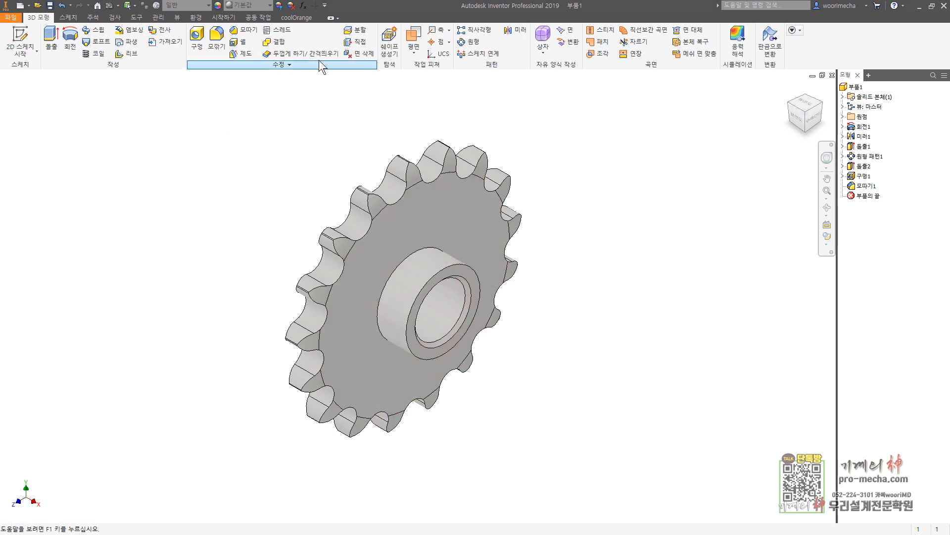
# Create a work plane parallel to the XZ plane and tangent to the upper side of the hub's cylindrical surface.
pyautogui.click(413, 38)
pyautogui.click(843, 116)
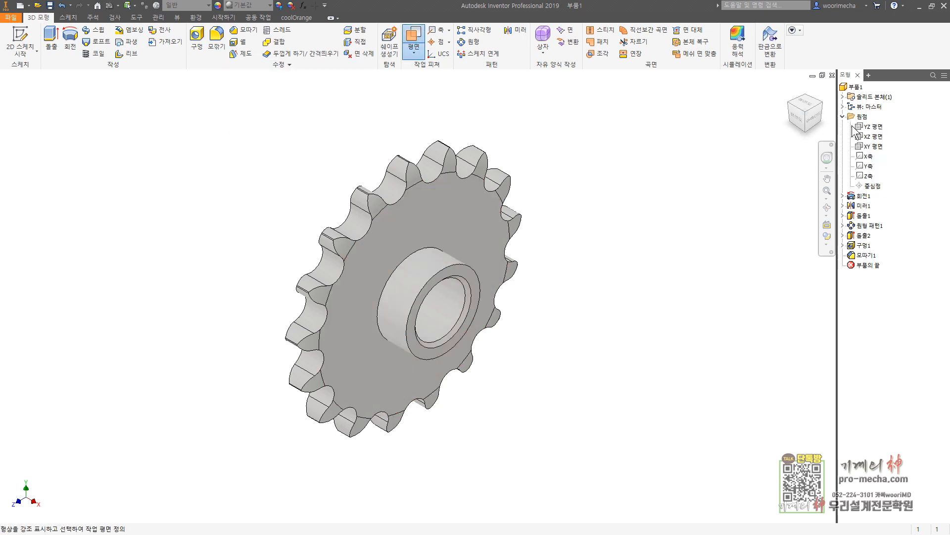
pyautogui.click(873, 137)
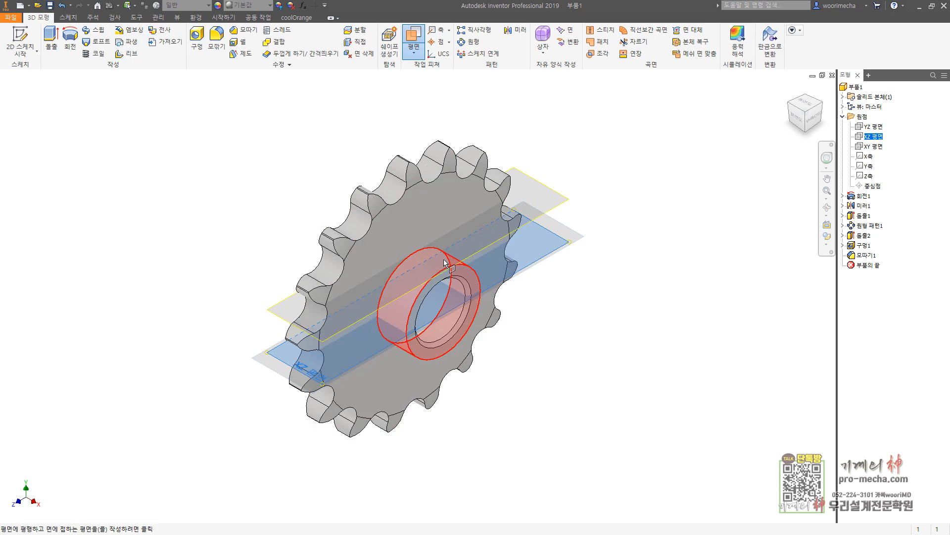
pyautogui.click(446, 263)
# Sketch a centre point over the hub on the new work plane and align it horizontally with the origin point.
pyautogui.click(20, 42)
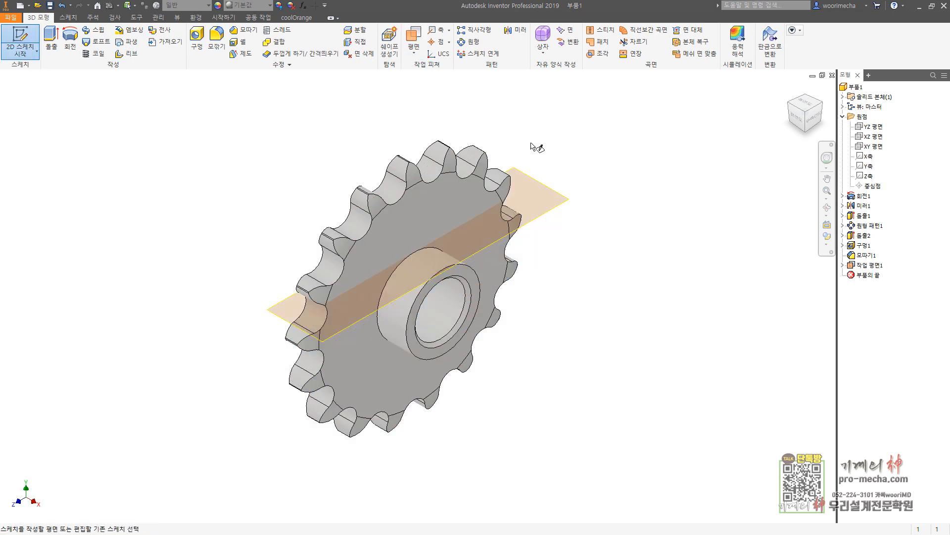
pyautogui.click(547, 186)
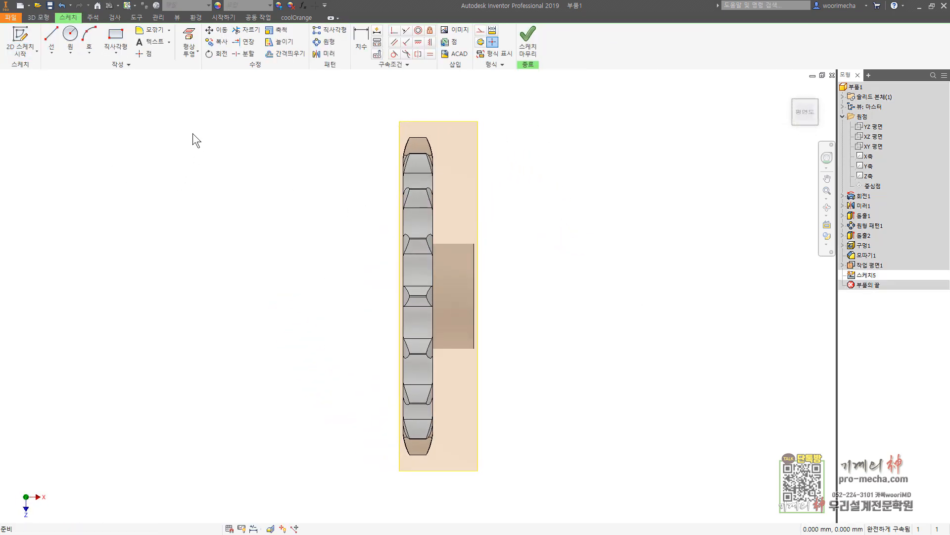
pyautogui.click(146, 54)
pyautogui.click(459, 296)
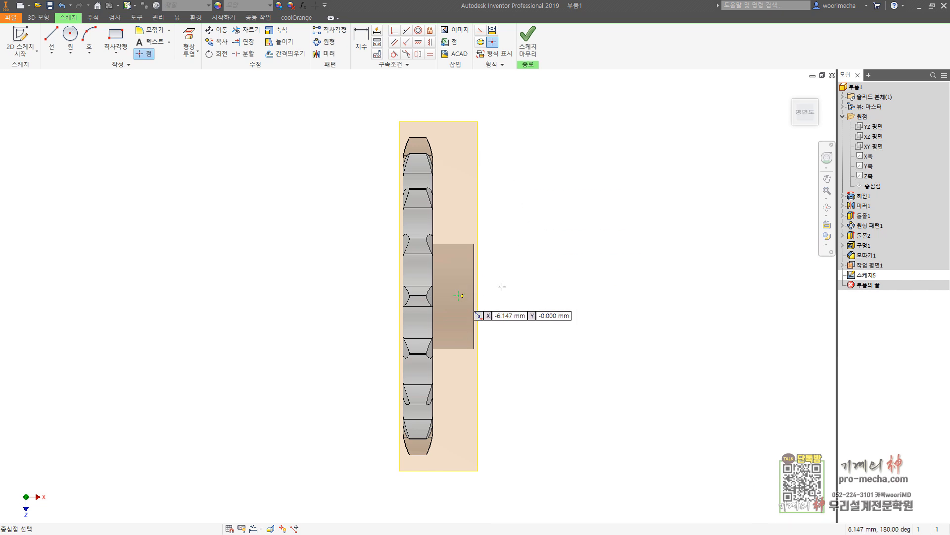
pyautogui.click(417, 43)
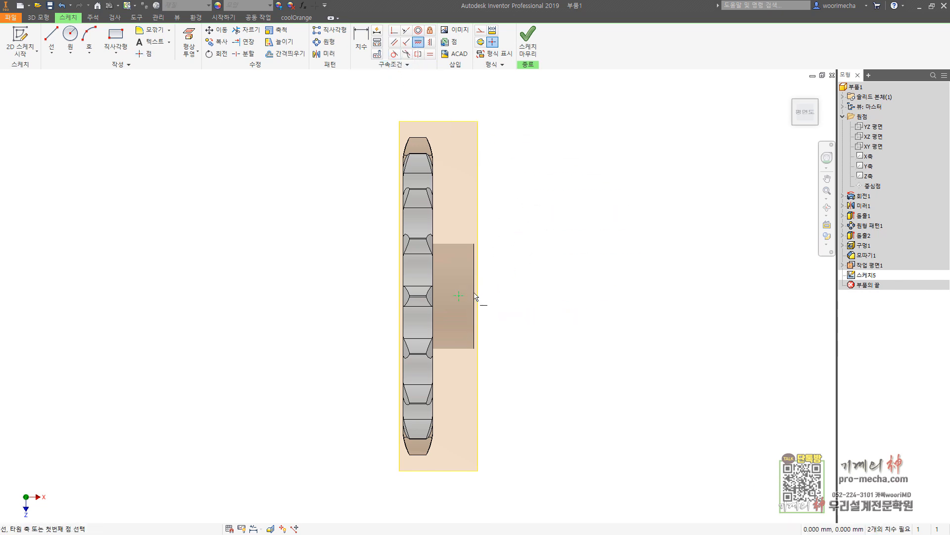
pyautogui.click(405, 297)
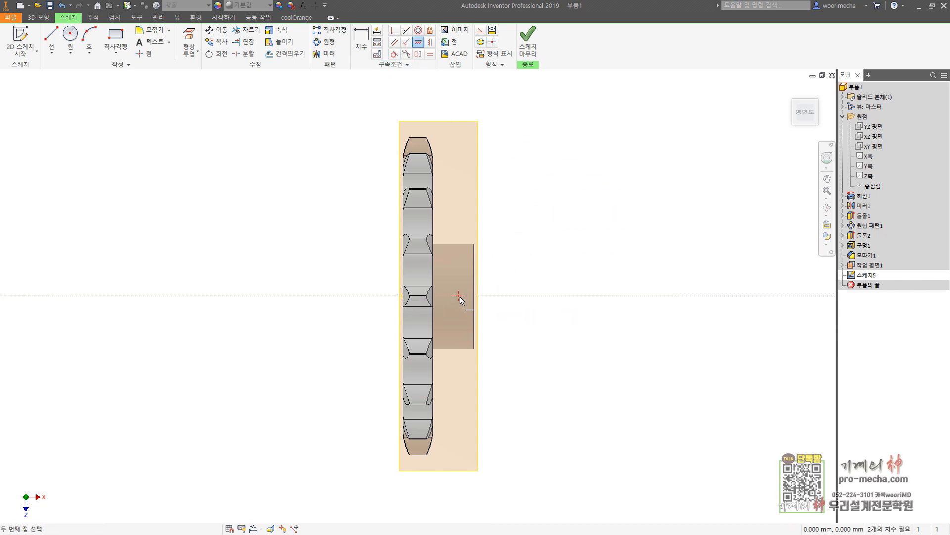
pyautogui.click(459, 296)
# Dimension the sketch point 4 mm from the hub's end face and finish the sketch.
pyautogui.press('d')
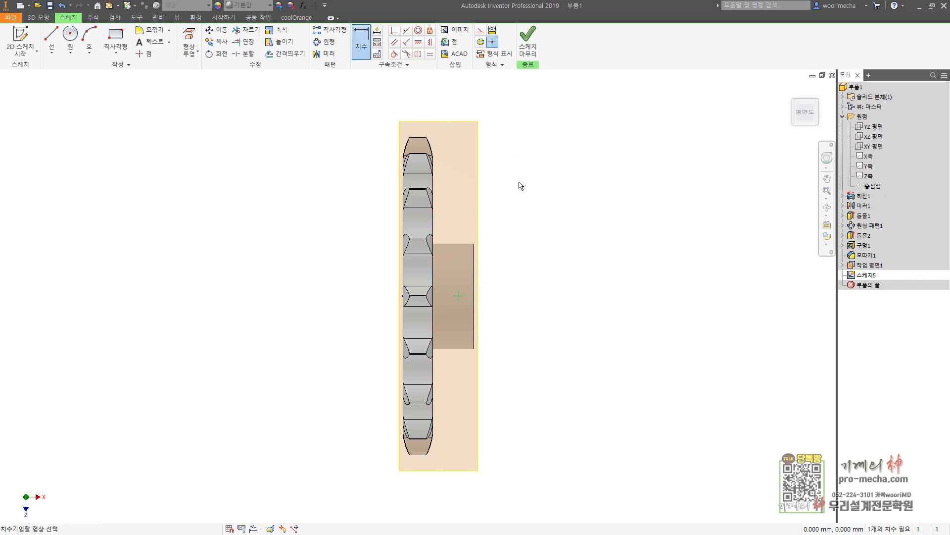
pyautogui.click(465, 295)
pyautogui.click(474, 298)
pyautogui.click(468, 188)
pyautogui.write('4')
pyautogui.press('Return')
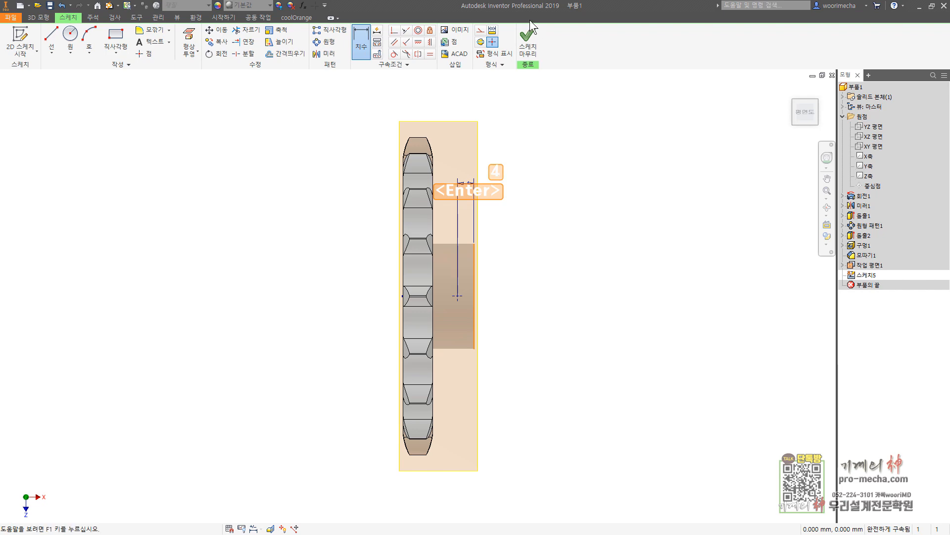
pyautogui.click(527, 39)
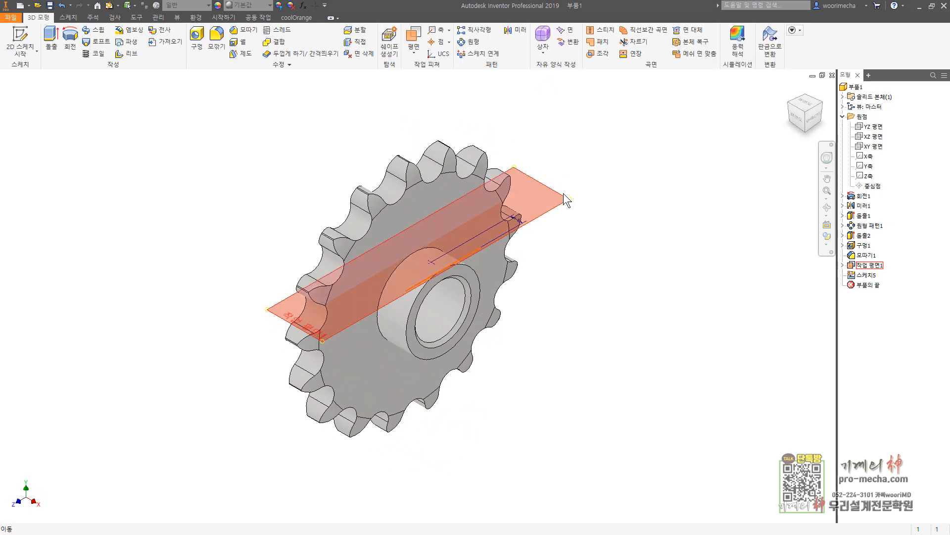
# Turn off the visibility of the work plane tangent to the hub.
pyautogui.click(564, 193)
pyautogui.rightClick(564, 193)
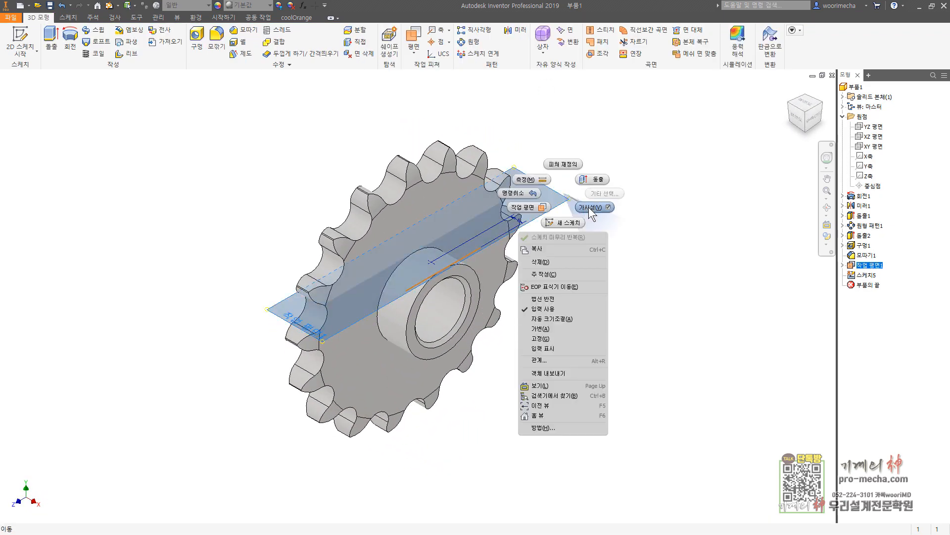
pyautogui.click(589, 207)
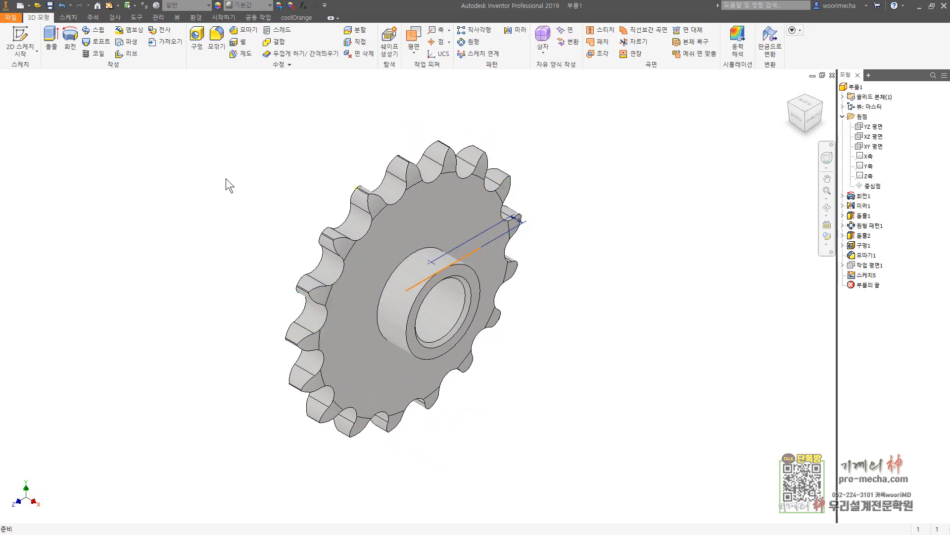
# Create an ISO Metric M3x0.5 full-length tapped hole at the sketch point, terminating at the hub's bore surface.
pyautogui.click(198, 42)
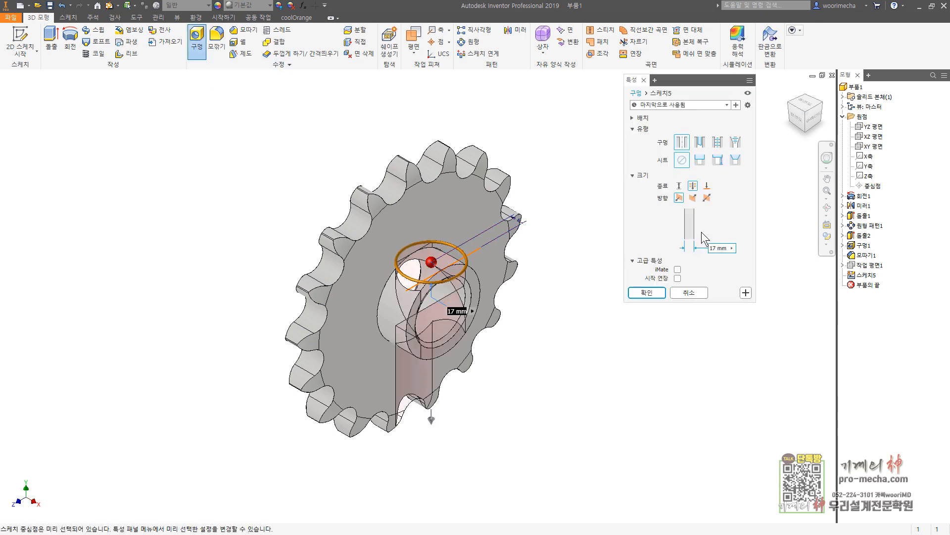
pyautogui.click(707, 185)
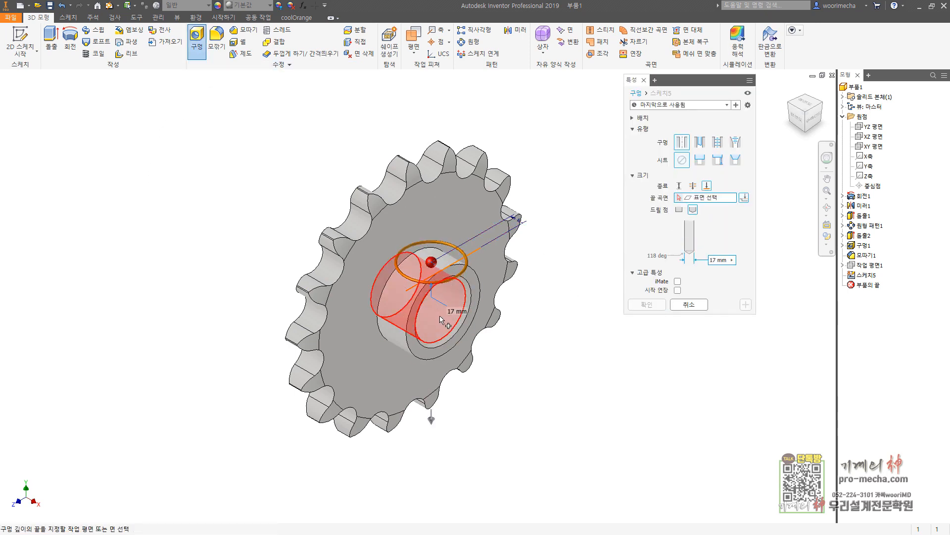
pyautogui.click(448, 317)
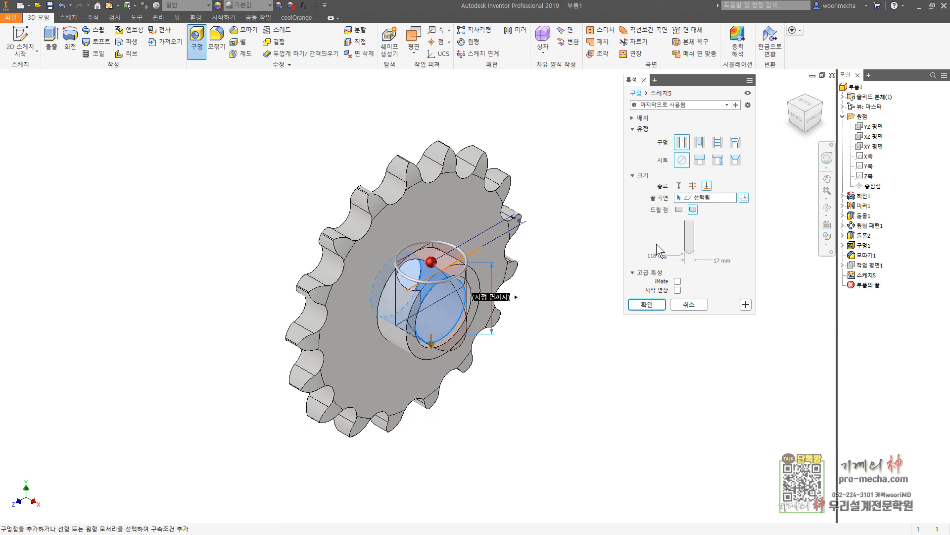
pyautogui.click(718, 142)
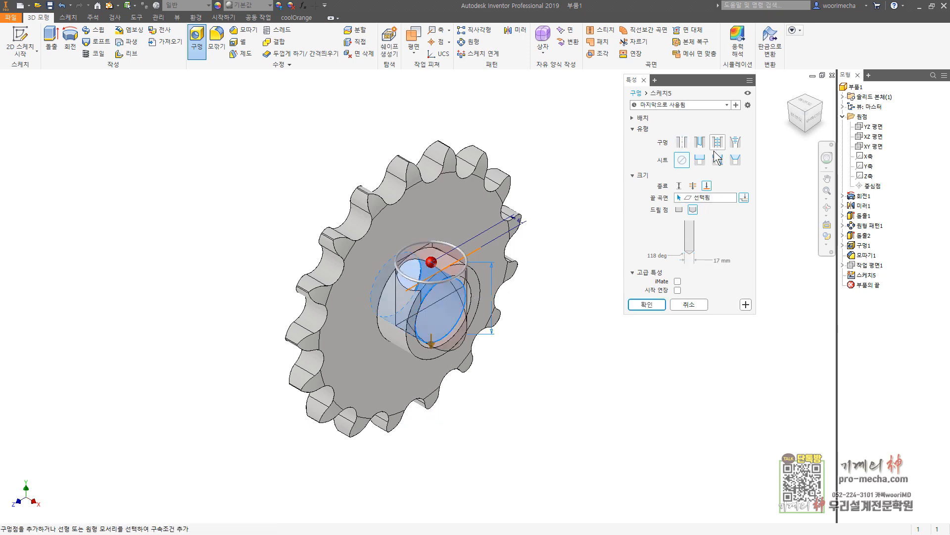
pyautogui.click(716, 186)
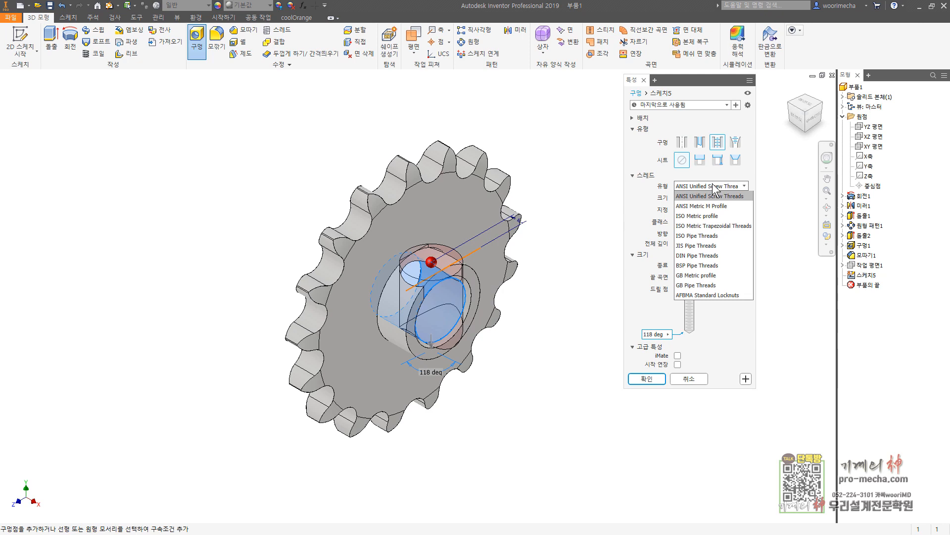
pyautogui.click(706, 215)
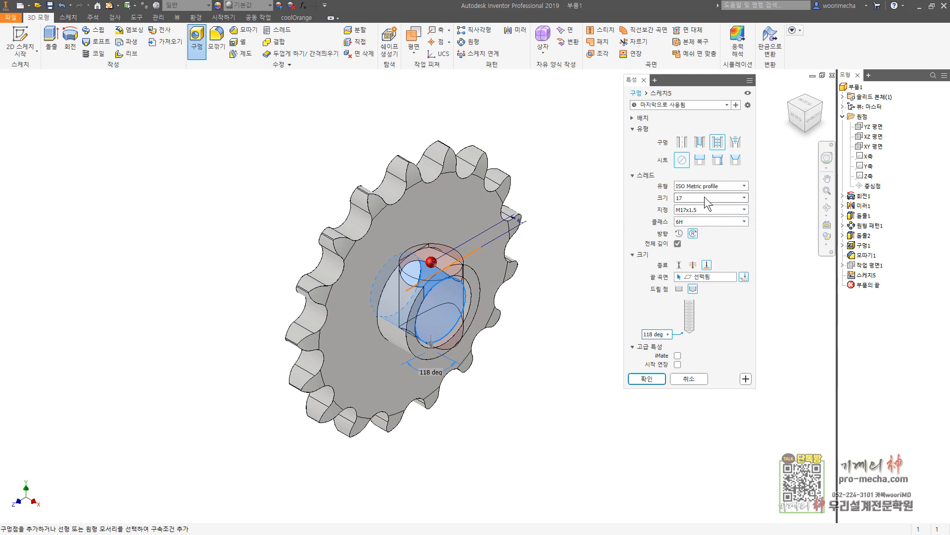
pyautogui.click(705, 197)
pyautogui.scroll(5, 699, 215)
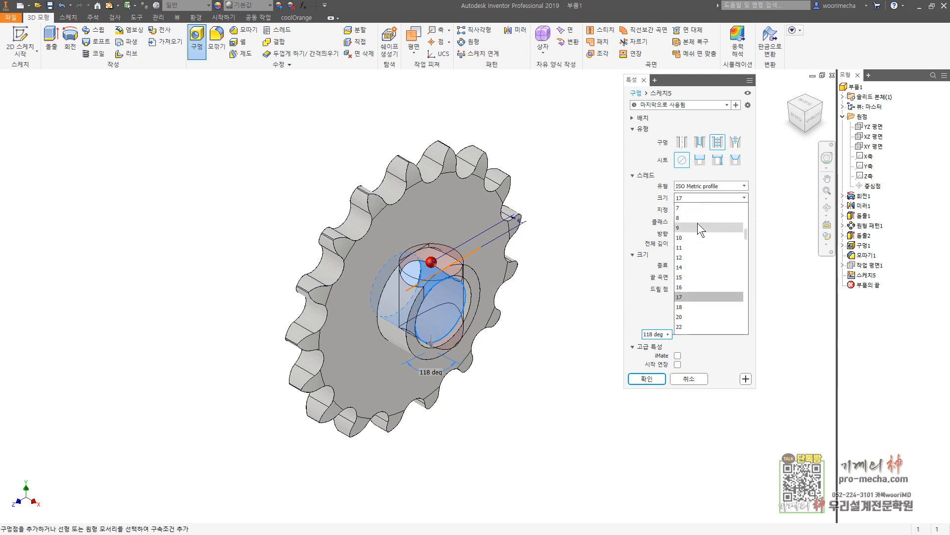
pyautogui.scroll(2, 694, 217)
pyautogui.click(689, 226)
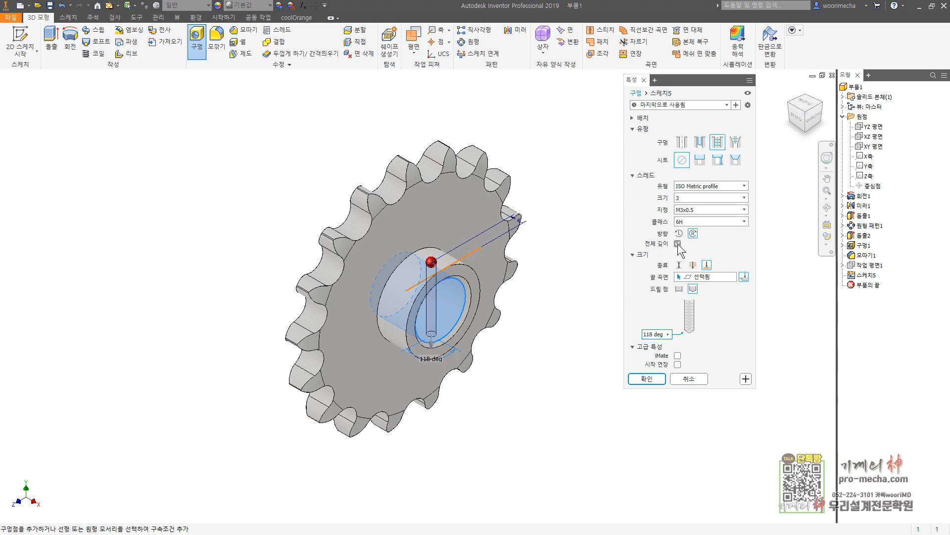
pyautogui.click(647, 378)
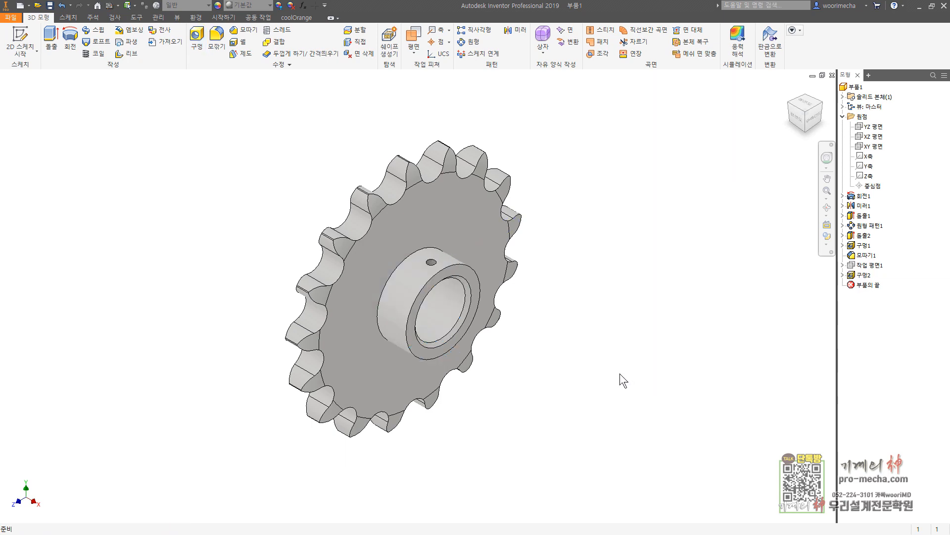
# Calculate the part's physical properties in its iProperties with the requested accuracy set to Very High.
pyautogui.rightClick(856, 87)
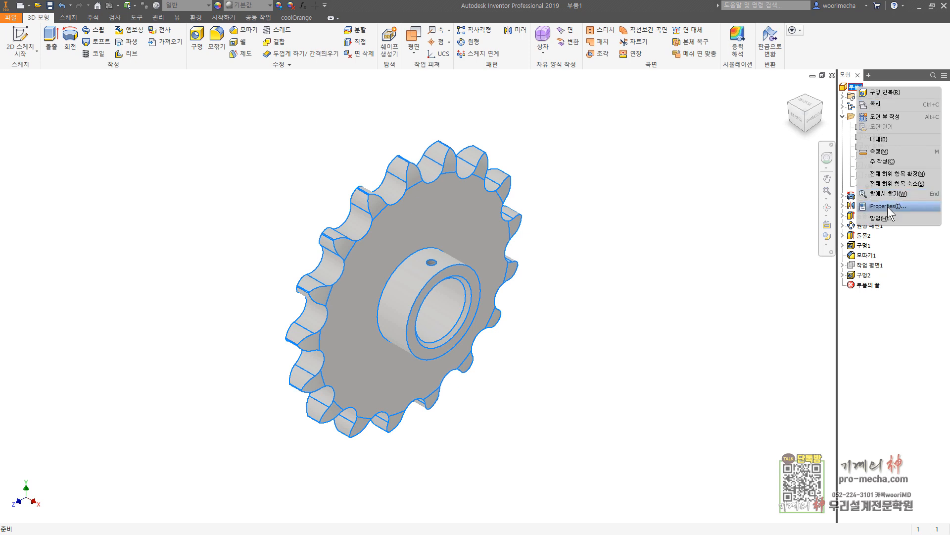
pyautogui.click(888, 206)
pyautogui.click(706, 113)
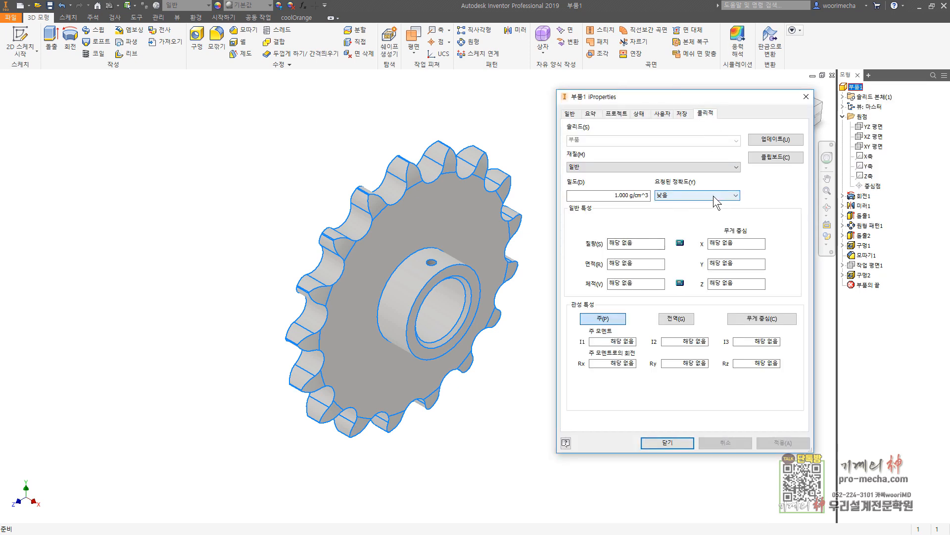
pyautogui.click(714, 197)
pyautogui.click(693, 226)
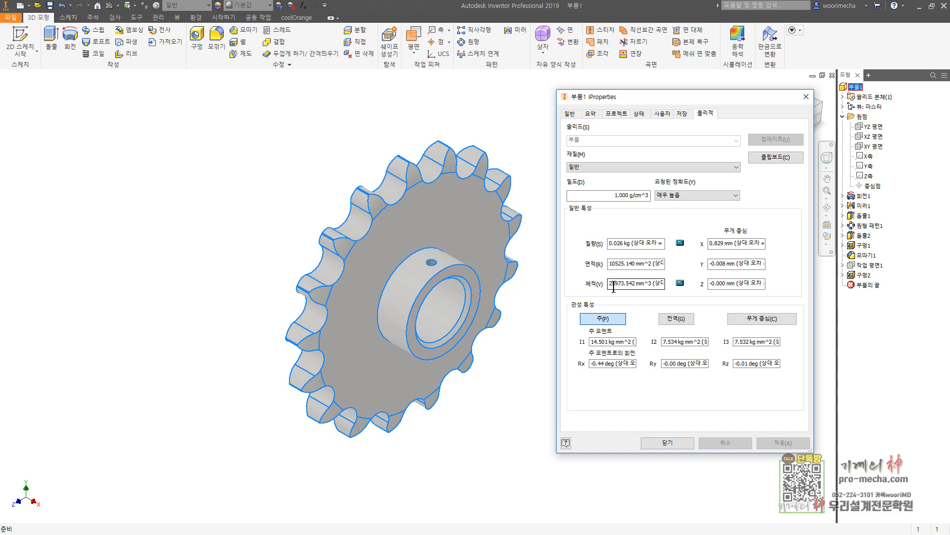
# On the hub's end face, sketch a center rectangle about 5 mm wide and 5 mm high centred on the bore circle's left edge.
pyautogui.click(668, 442)
pyautogui.click(20, 40)
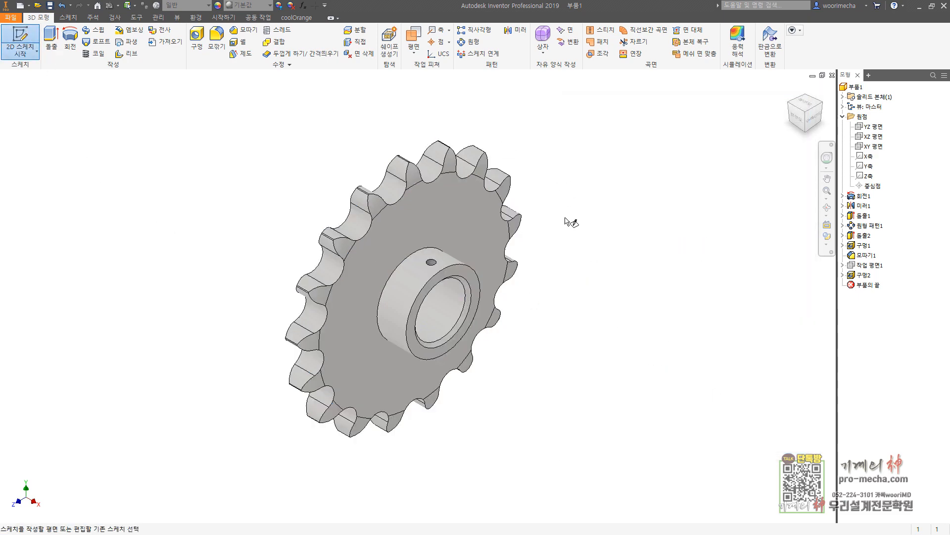
pyautogui.click(477, 280)
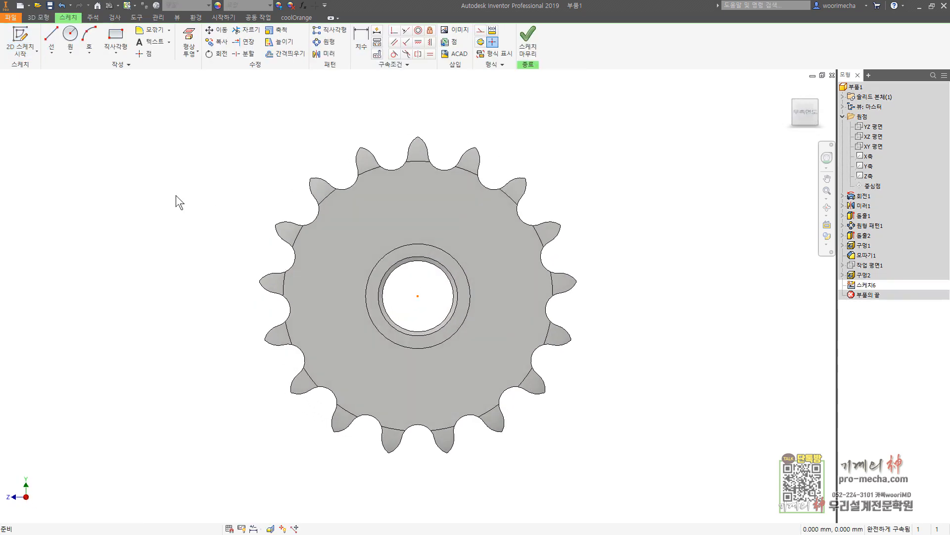
pyautogui.click(115, 48)
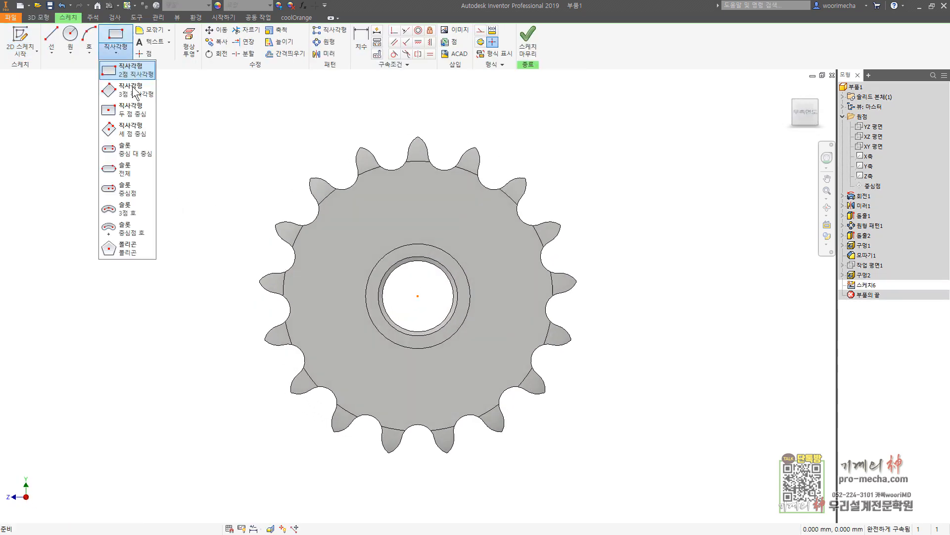
pyautogui.click(130, 118)
pyautogui.scroll(-5, 413, 296)
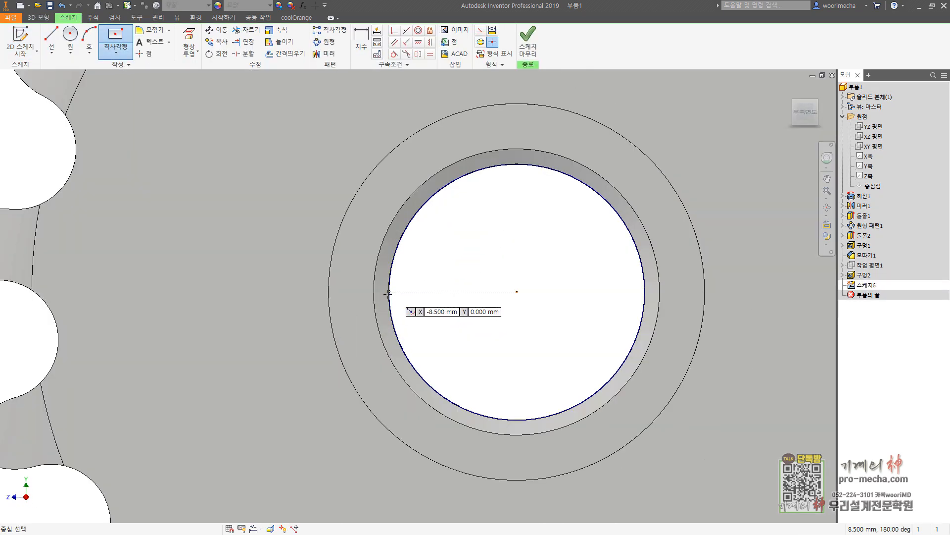
pyautogui.click(388, 292)
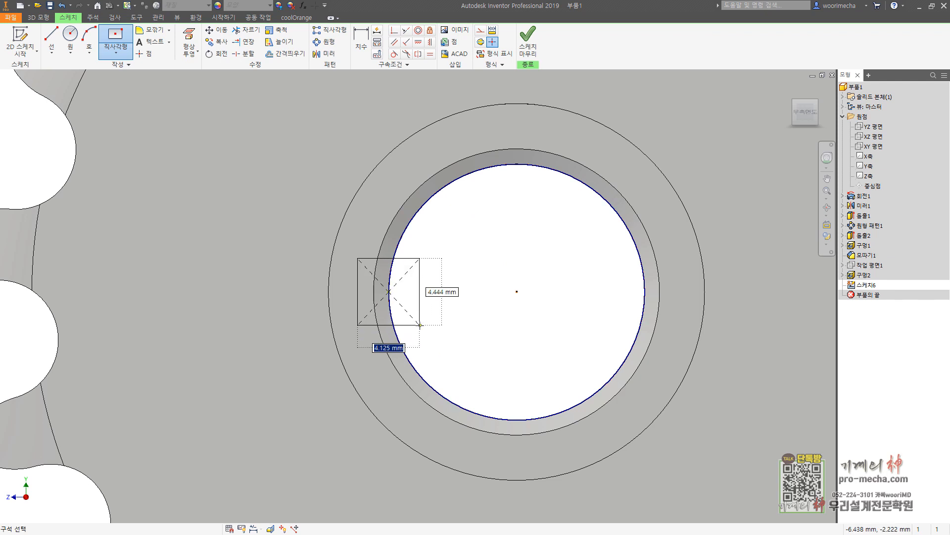
pyautogui.press('Tab')
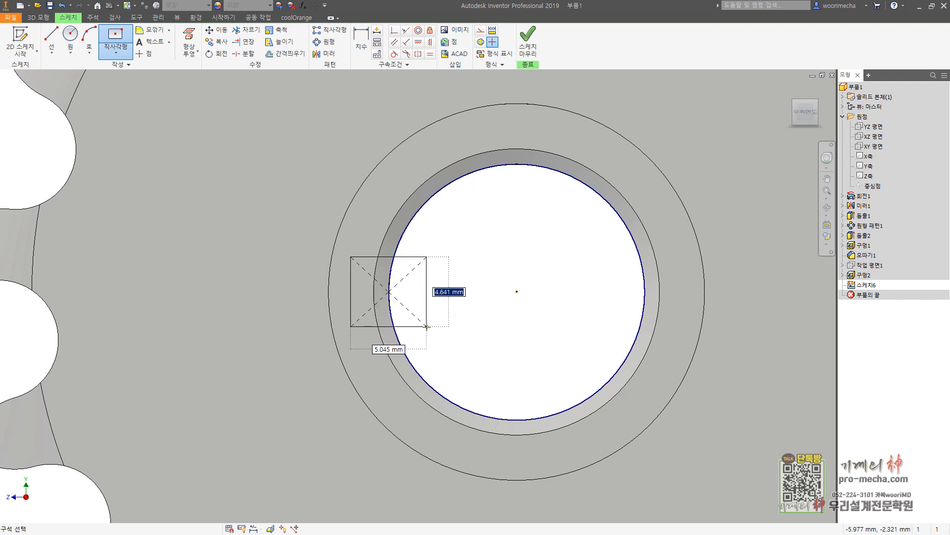
pyautogui.write('5')
pyautogui.press('Return')
pyautogui.press('Escape')
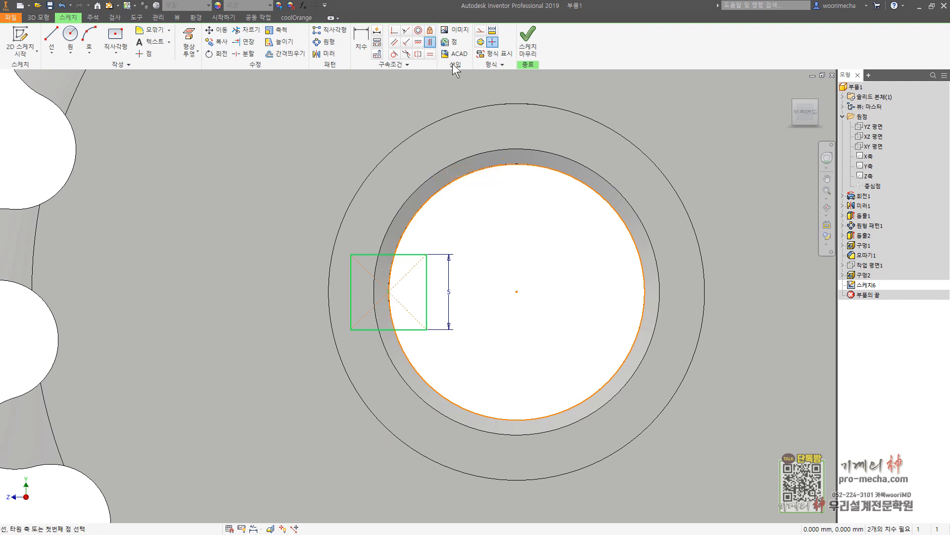
# Constrain the rectangle's centre point to be horizontal with the bore's centre point.
pyautogui.click(418, 42)
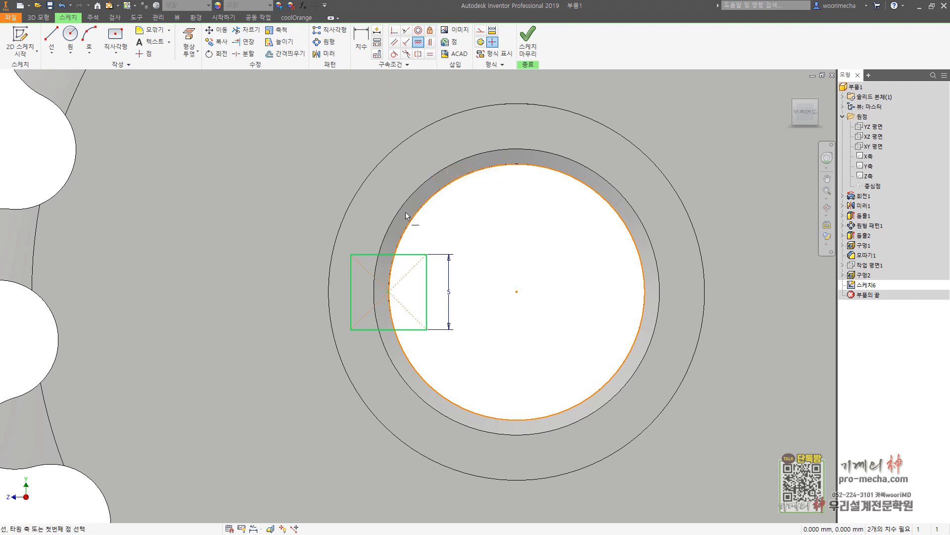
pyautogui.click(389, 291)
pyautogui.click(516, 292)
pyautogui.press('Escape')
# Dimension the distance from the rectangle's outer vertical side to the opposite side of the bore as 19.3 mm and finish the sketch.
pyautogui.click(360, 32)
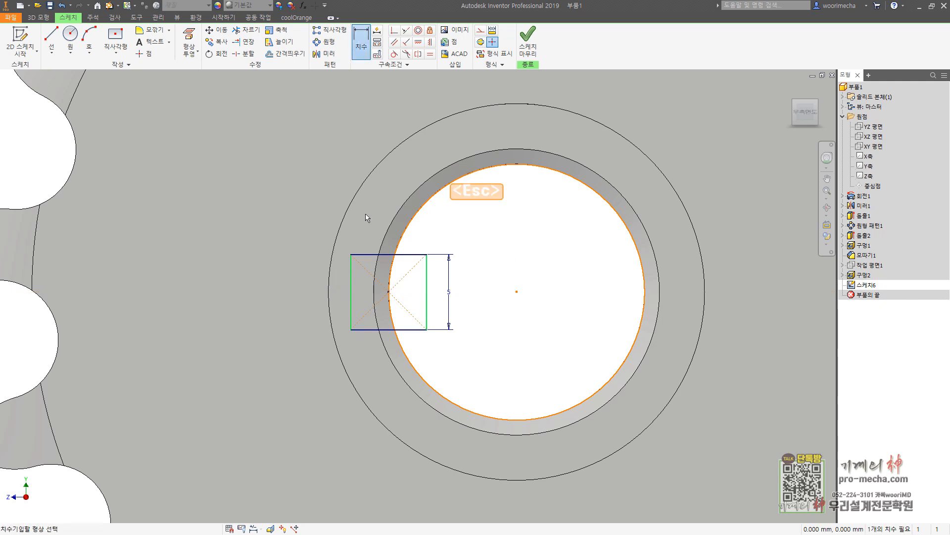
pyautogui.click(351, 297)
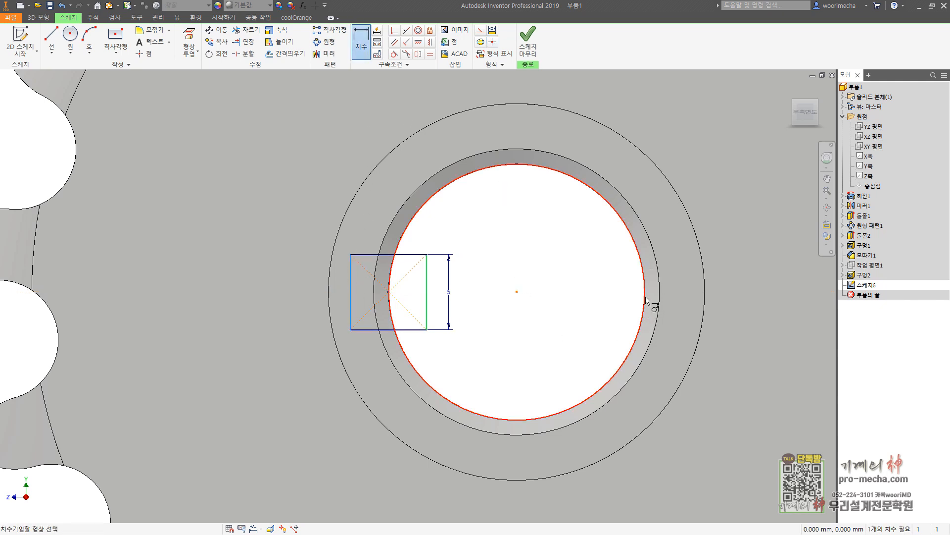
pyautogui.click(646, 300)
pyautogui.click(565, 355)
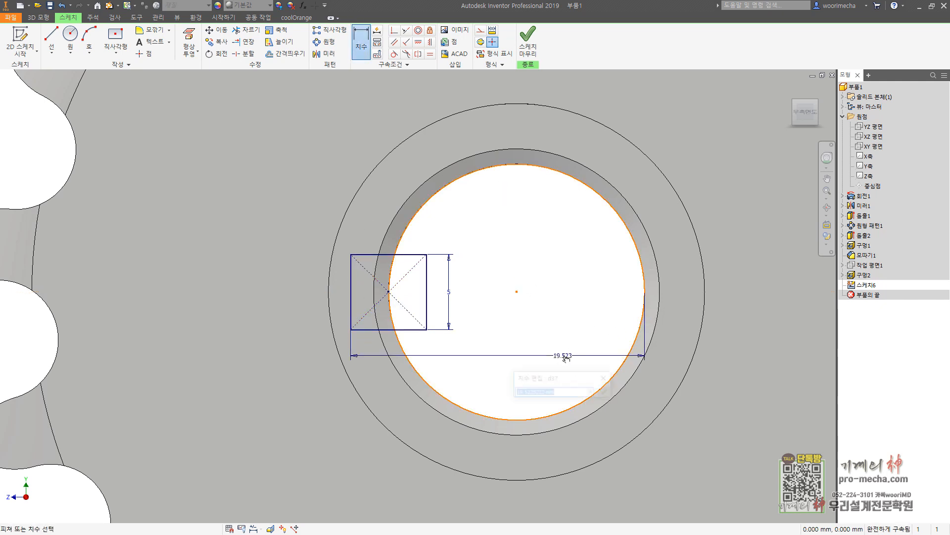
pyautogui.write('19.3')
pyautogui.press('Return')
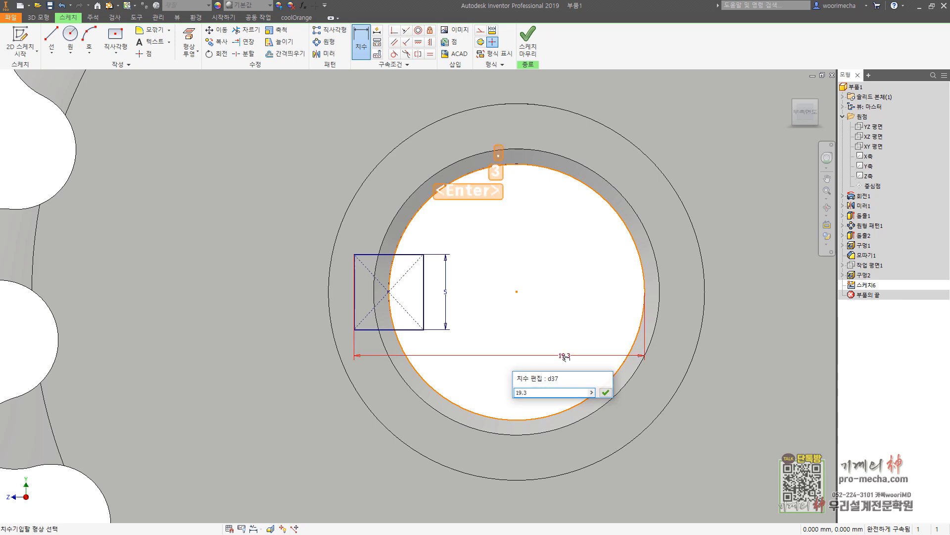
pyautogui.press('Escape')
pyautogui.click(528, 45)
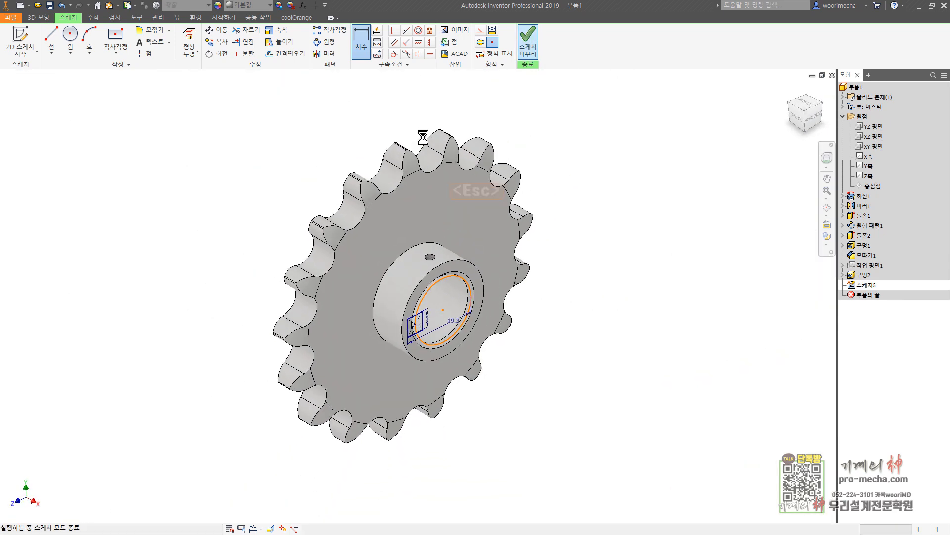
# Cut-extrude the rectangle profile with the extent set to All to form the keyway in the bore.
pyautogui.click(418, 329)
pyautogui.click(695, 231)
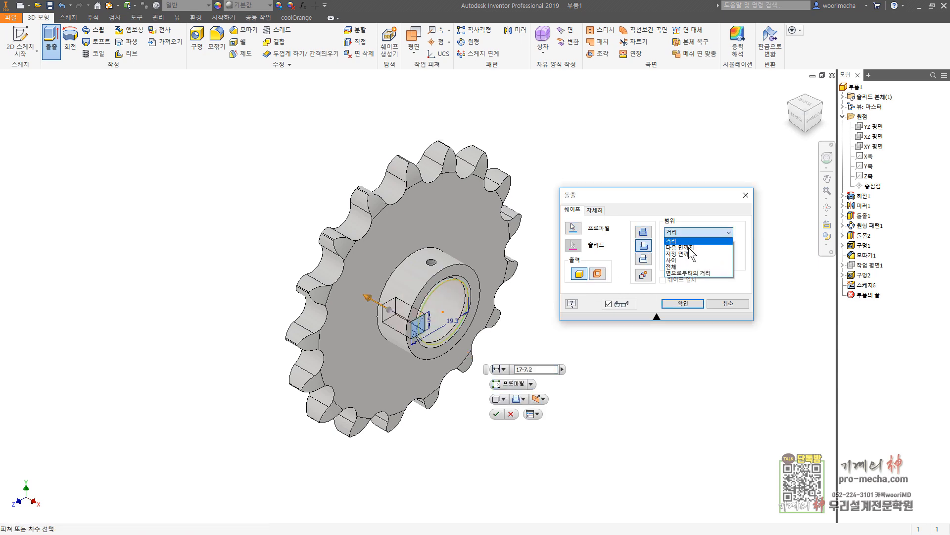
pyautogui.click(671, 266)
pyautogui.click(682, 303)
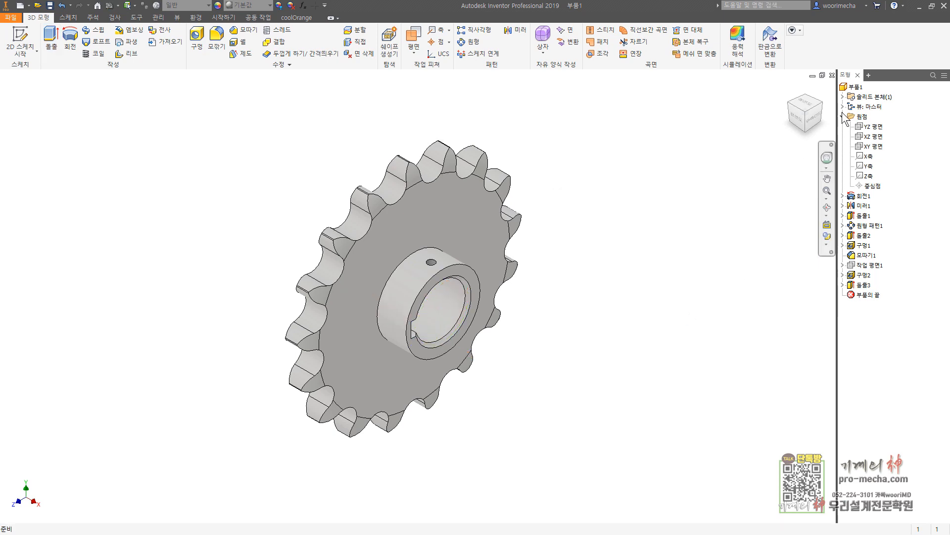
# Recalculate the physical properties of the part with the keyway in its iProperties at Very High requested accuracy.
pyautogui.rightClick(855, 87)
pyautogui.click(876, 205)
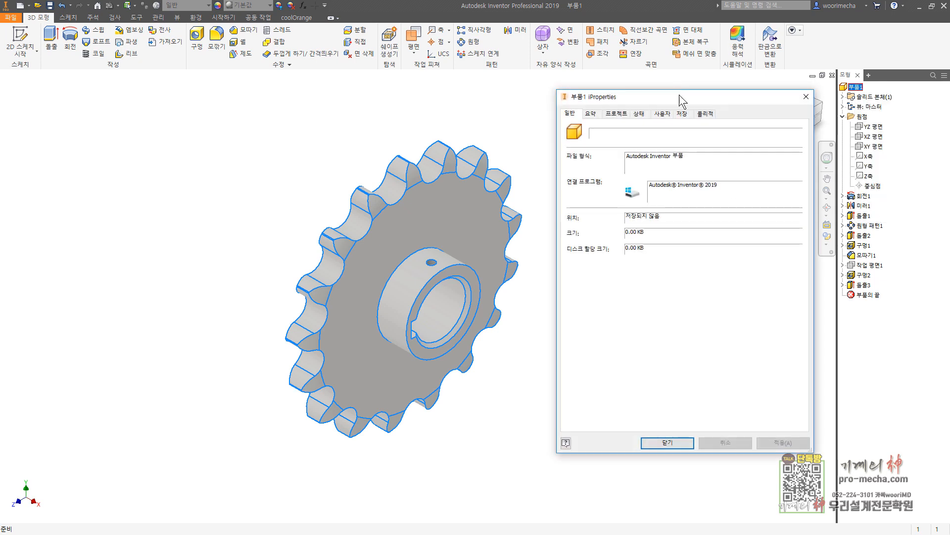
pyautogui.click(705, 114)
pyautogui.click(659, 196)
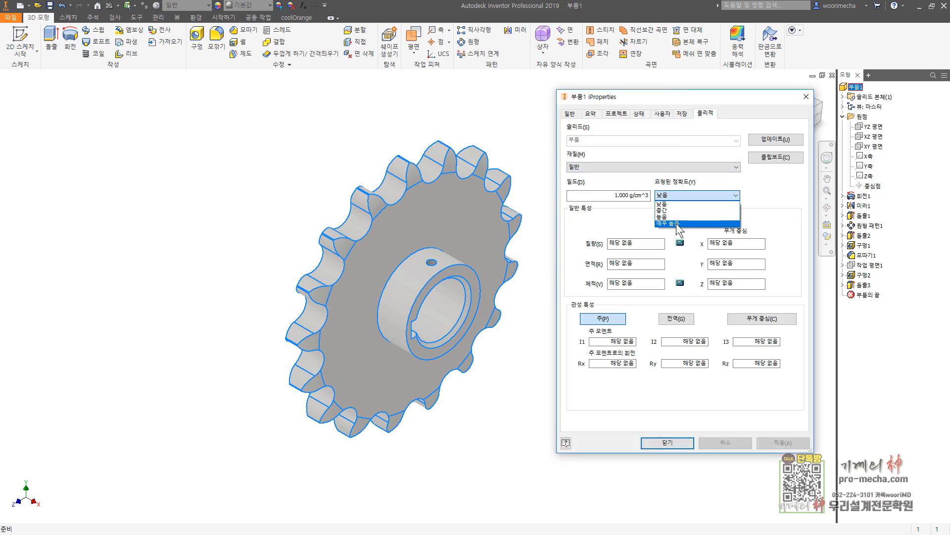
pyautogui.click(684, 233)
pyautogui.click(772, 139)
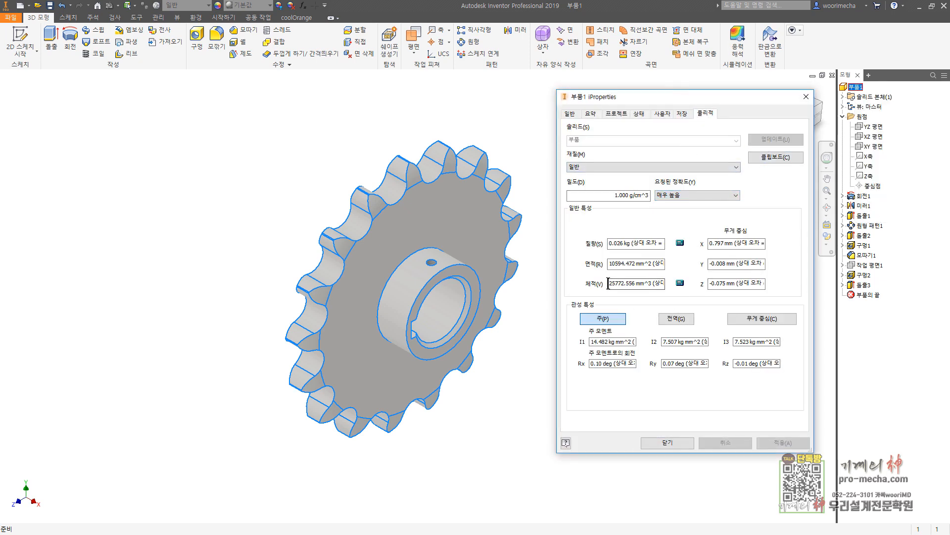
pyautogui.click(683, 447)
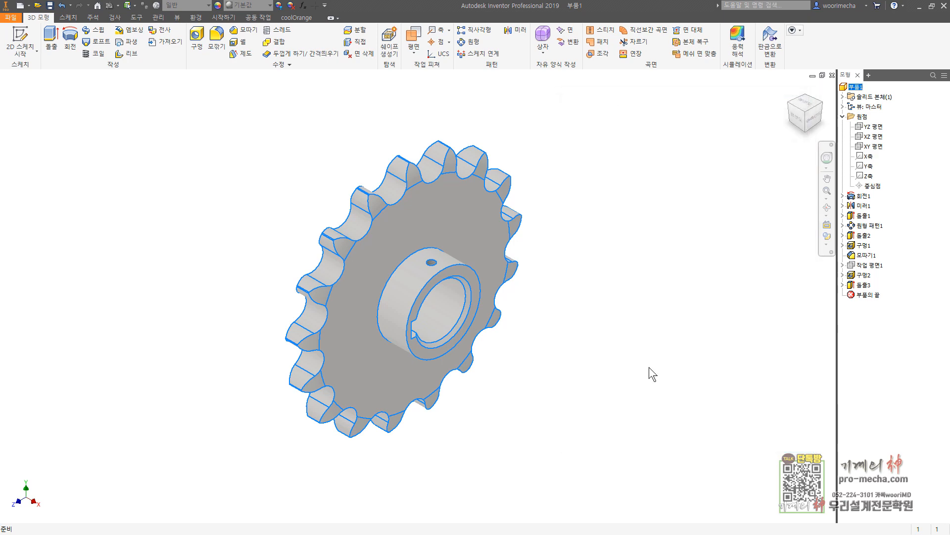
pyautogui.click(10, 18)
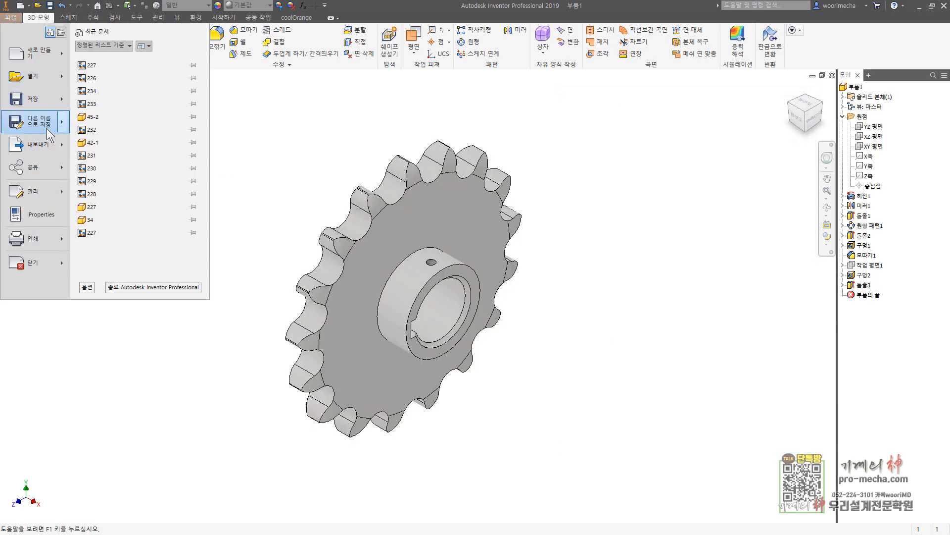
pyautogui.moveTo(48, 130)
pyautogui.click(722, 106)
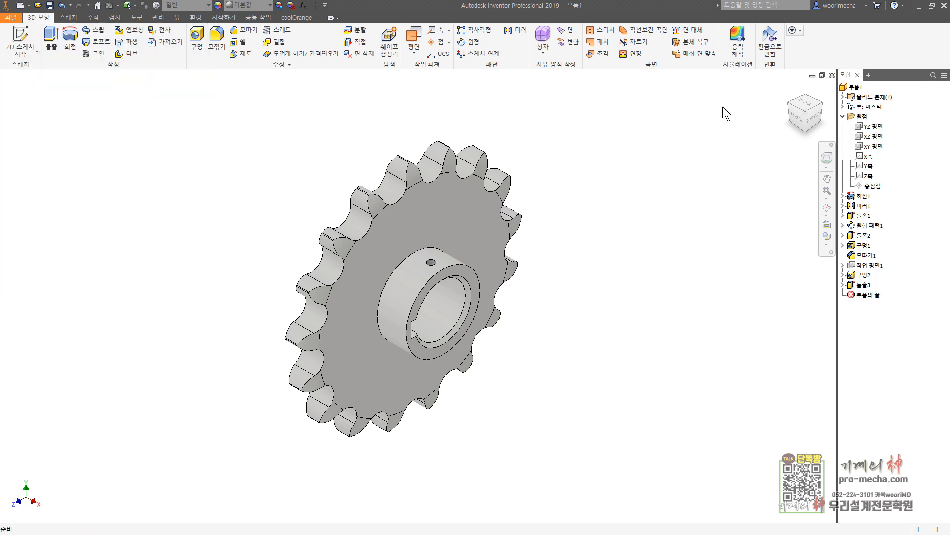
# Apply a shiny metal appearance from the Inventor material library to the sprocket's solid body.
pyautogui.click(843, 97)
pyautogui.click(868, 107)
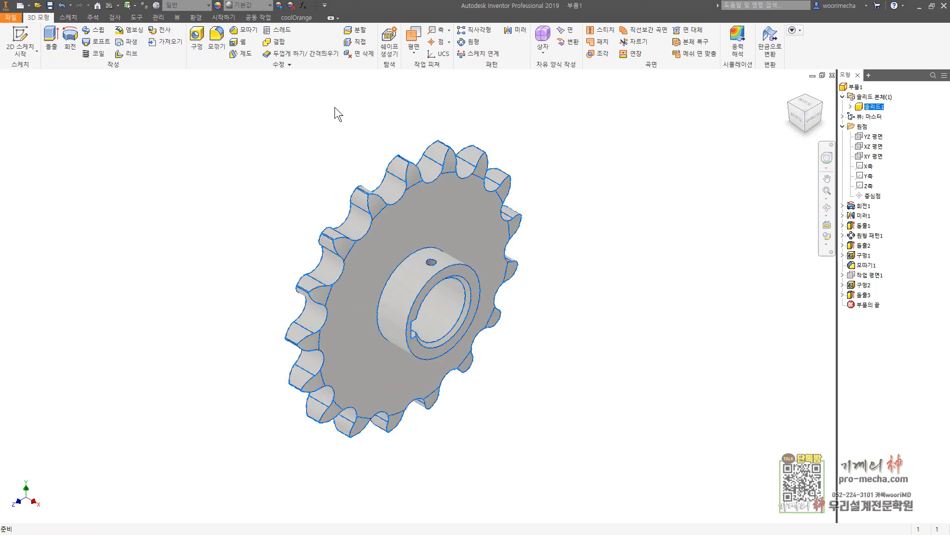
pyautogui.click(262, 6)
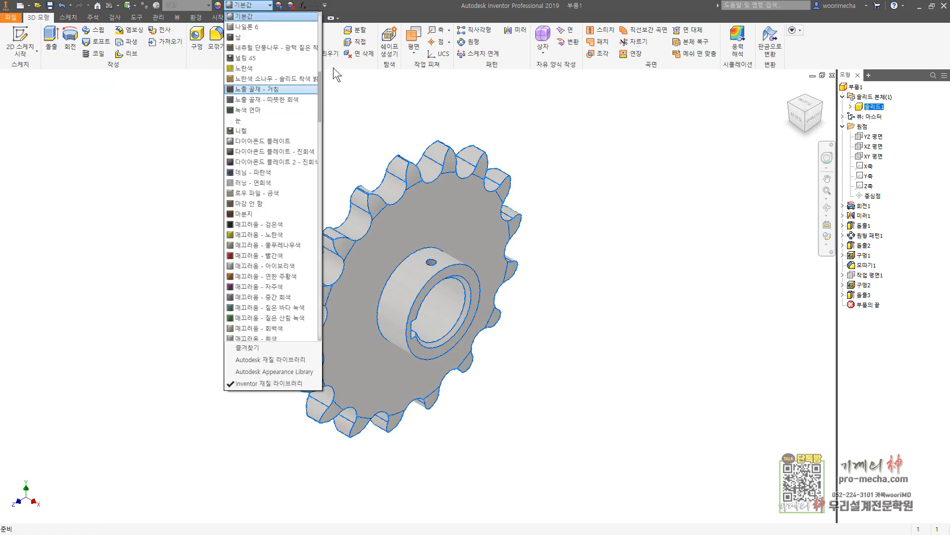
pyautogui.scroll(-2, 321, 243)
pyautogui.moveTo(321, 242); pyautogui.dragTo(320, 261)
pyautogui.click(291, 254)
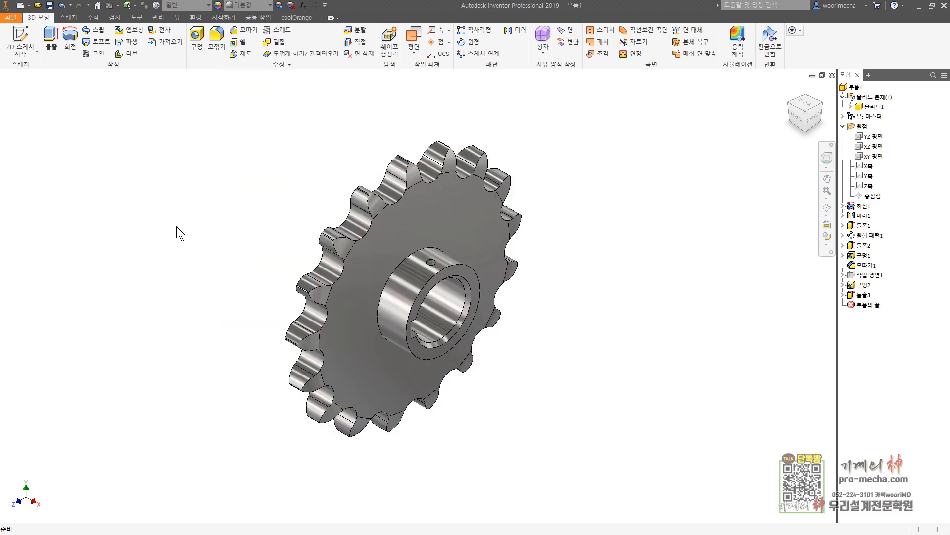
# Save the part to the desktop under the file name 체인스크로킷.
pyautogui.click(11, 18)
pyautogui.click(63, 130)
pyautogui.click(474, 82)
pyautogui.click(438, 93)
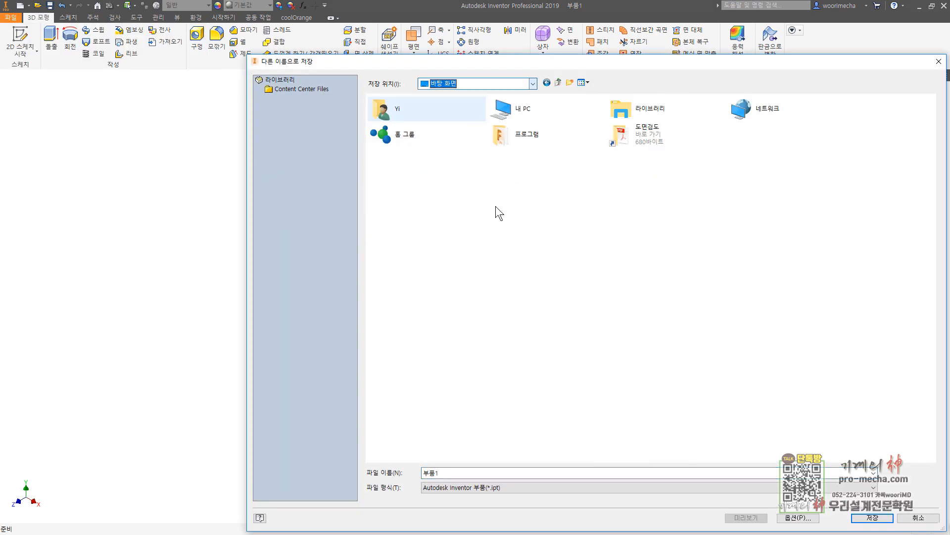
pyautogui.doubleClick(465, 472)
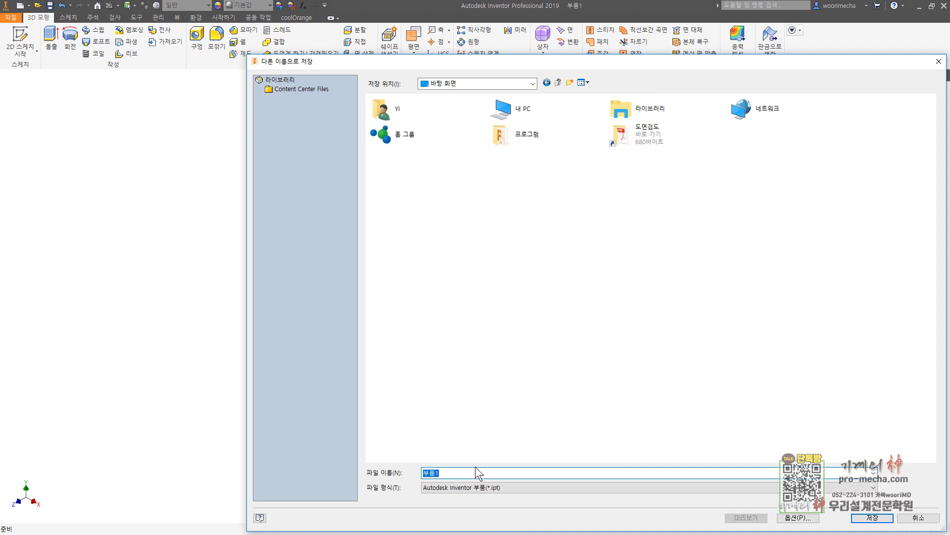
pyautogui.press('Hangul')
pyautogui.write('체인')
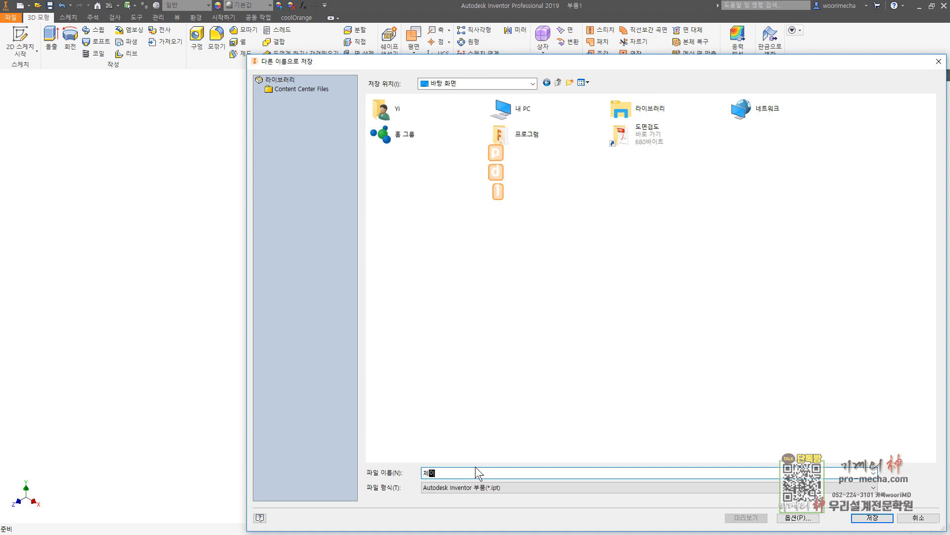
pyautogui.write('스크로킷')
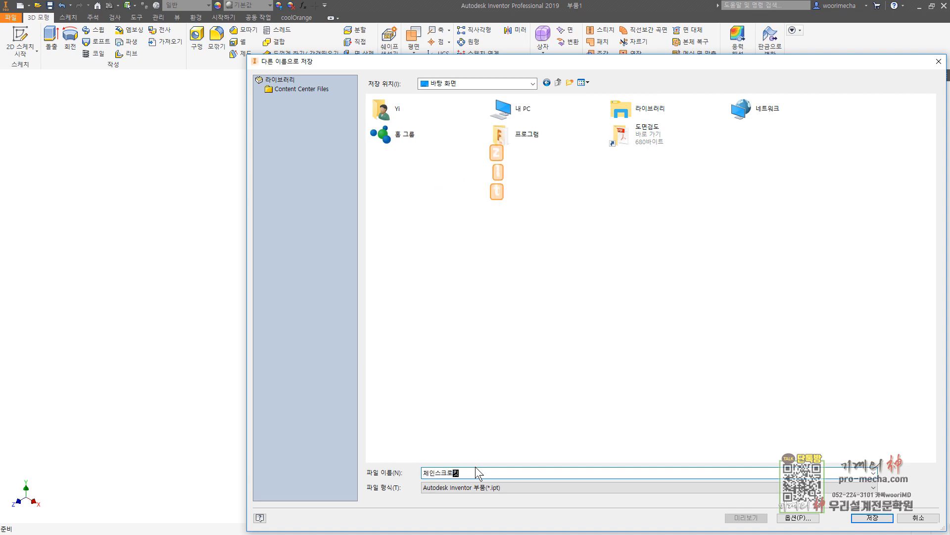
pyautogui.press('Return')
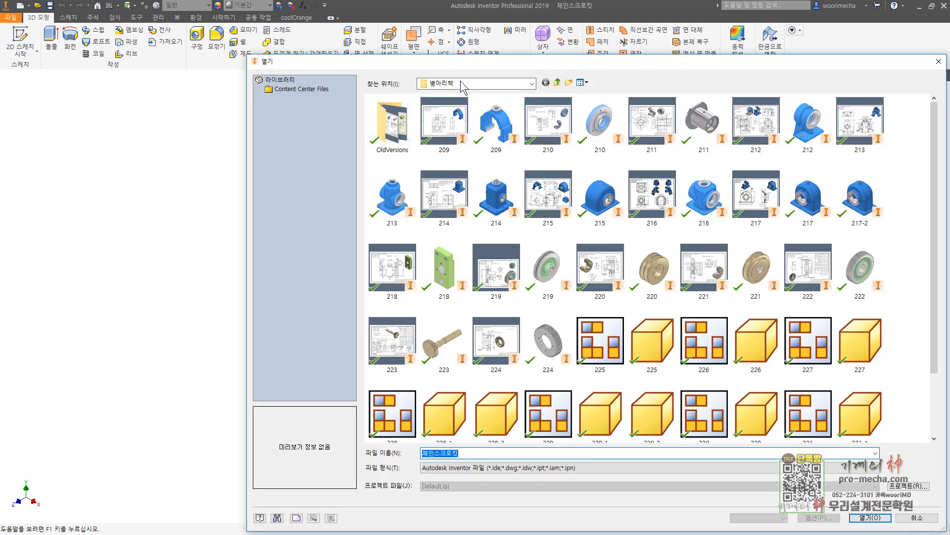
# Open the drawing file 우리설계전문학원 from the desktop.
pyautogui.click(462, 84)
pyautogui.click(453, 105)
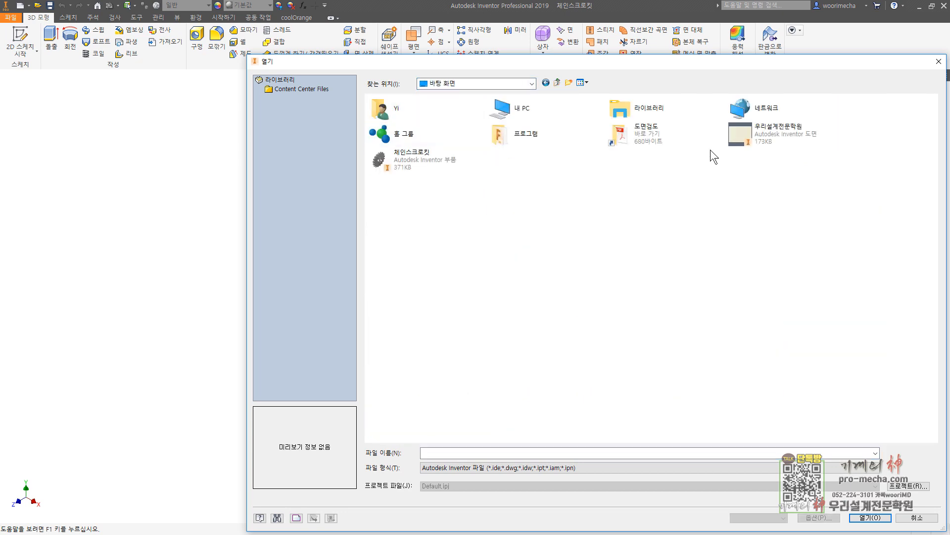
pyautogui.doubleClick(741, 139)
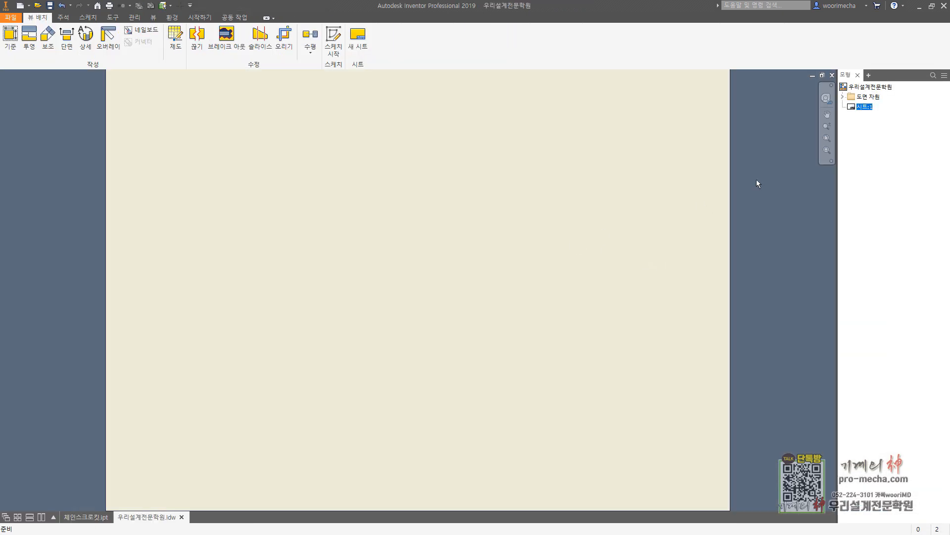
# Insert the 우리설계전문학원 border from the drawing resources onto the sheet.
pyautogui.click(842, 97)
pyautogui.click(850, 117)
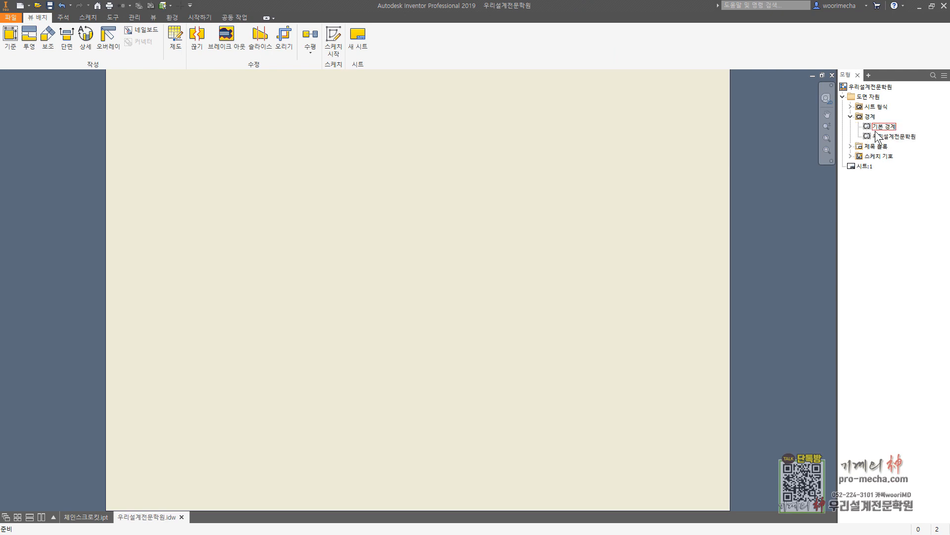
pyautogui.doubleClick(876, 136)
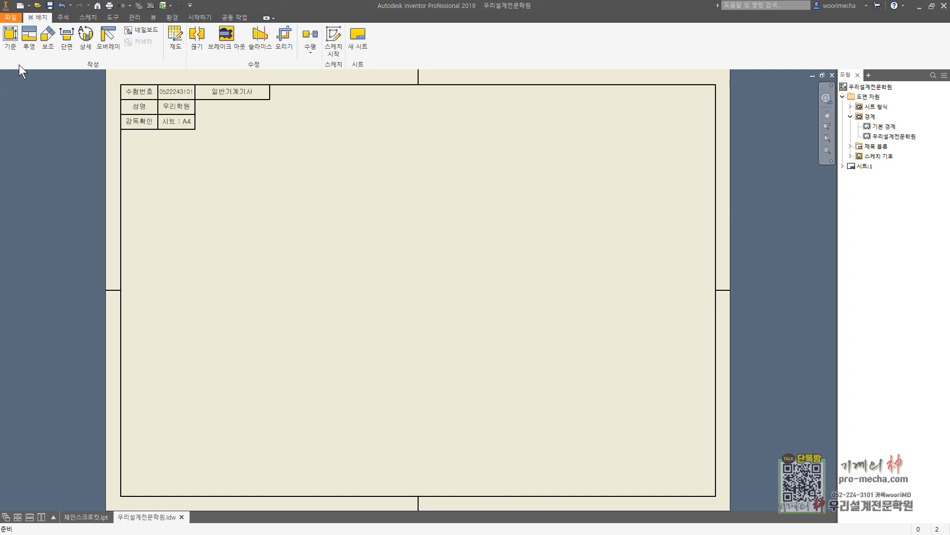
# Place a 1:1 base view of 체인스크로킷.ipt on the sheet, oriented to the right side showing the full toothed face.
pyautogui.click(10, 36)
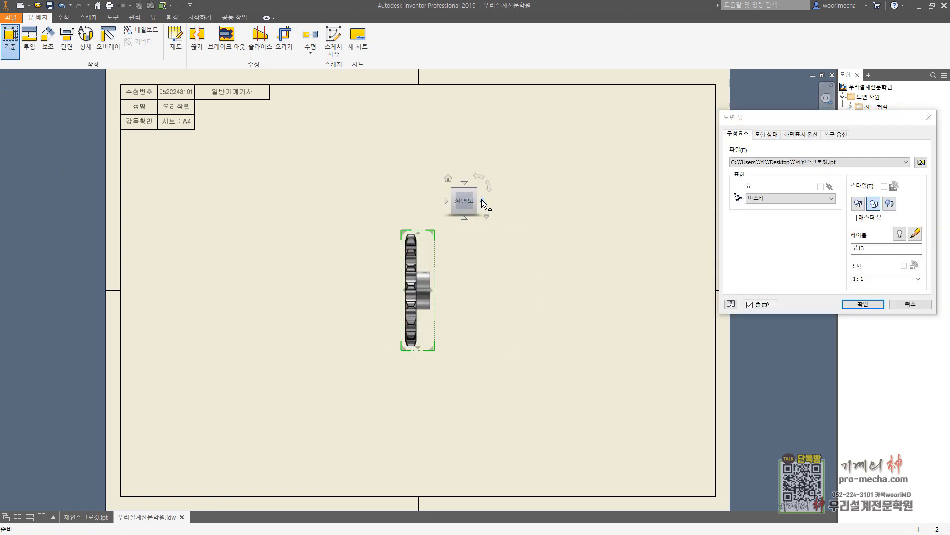
pyautogui.click(481, 200)
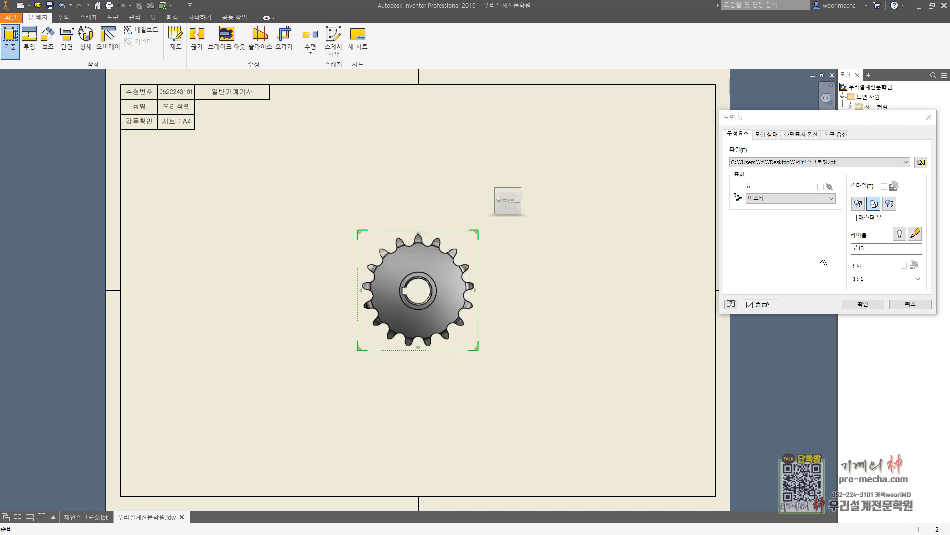
pyautogui.click(875, 279)
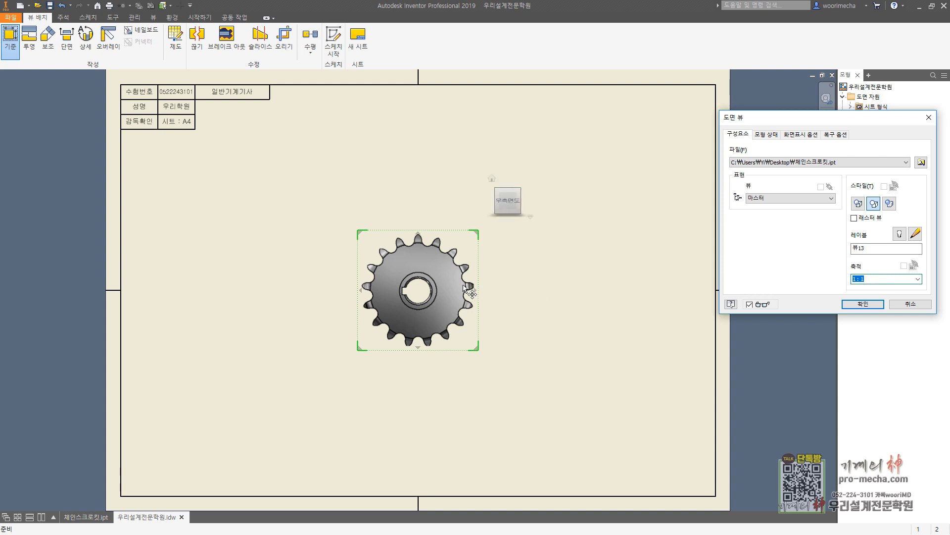
pyautogui.click(862, 304)
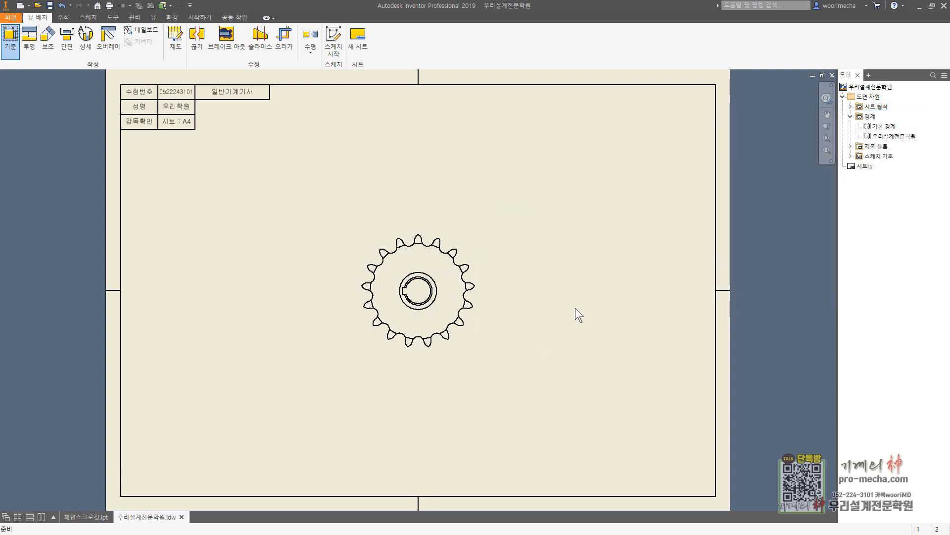
# Change the size of sheet 1 to A4 in landscape orientation.
pyautogui.rightClick(866, 166)
pyautogui.click(888, 246)
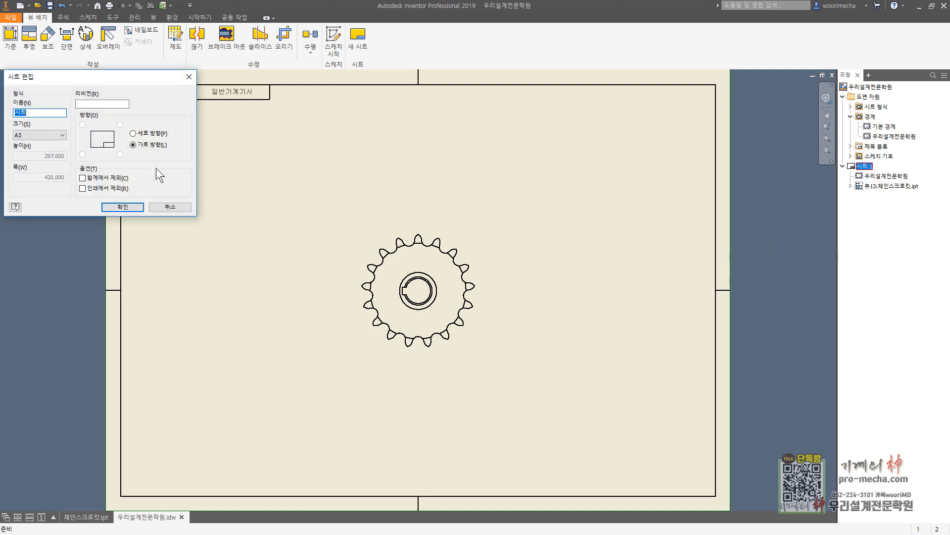
pyautogui.click(49, 134)
pyautogui.click(39, 186)
pyautogui.click(141, 206)
# Reposition the sprocket base view within the A4 border, clear of the title cells.
pyautogui.moveTo(463, 151); pyautogui.dragTo(295, 257)
pyautogui.moveTo(420, 227); pyautogui.dragTo(438, 162, button='middle')
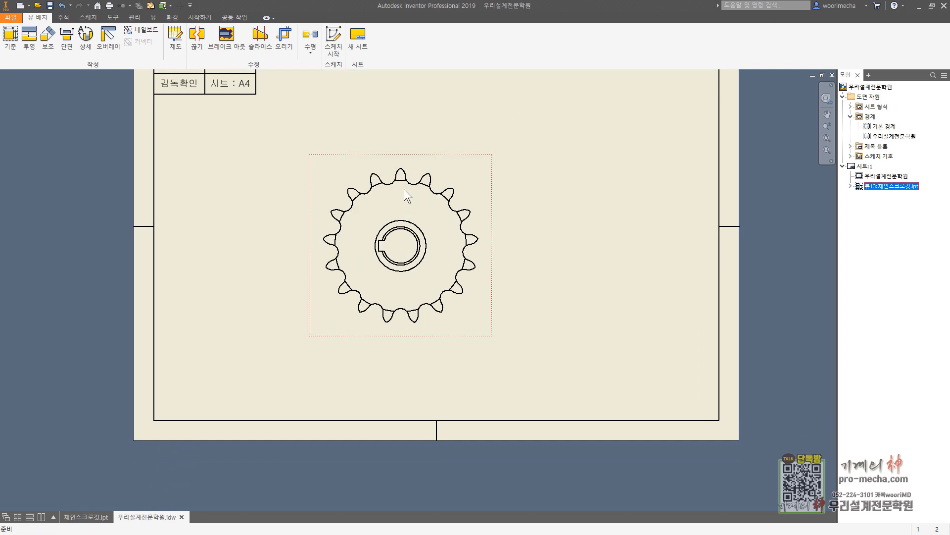
pyautogui.hotkey('ctrl', '2')
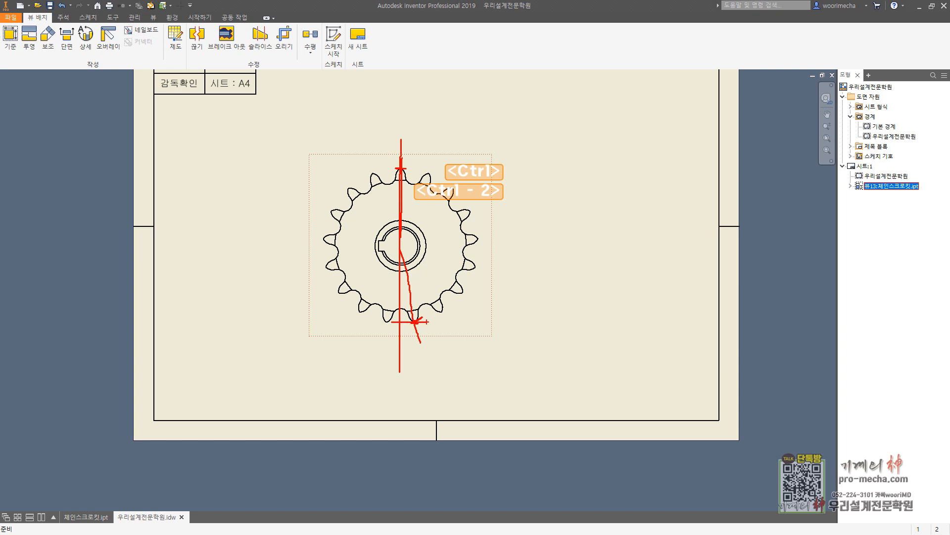
pyautogui.press('Escape')
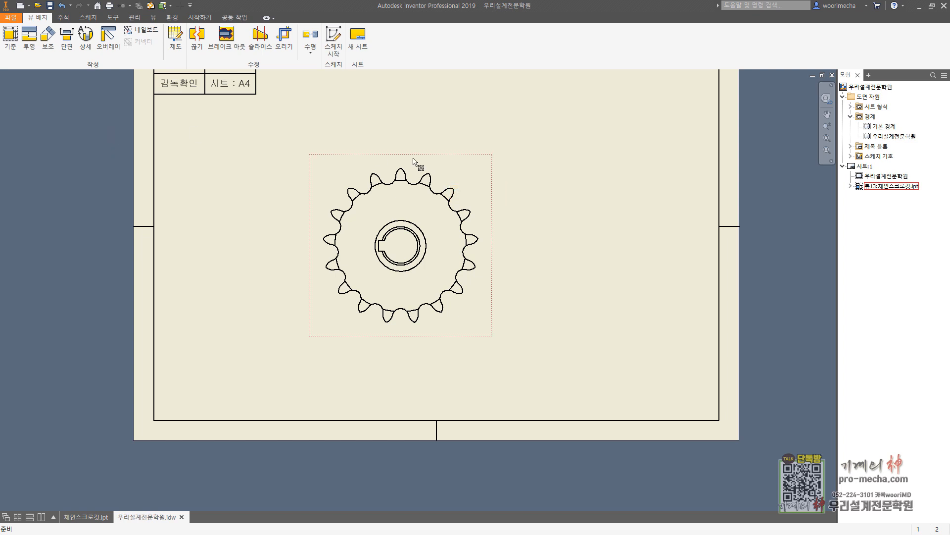
pyautogui.moveTo(409, 159); pyautogui.dragTo(415, 139)
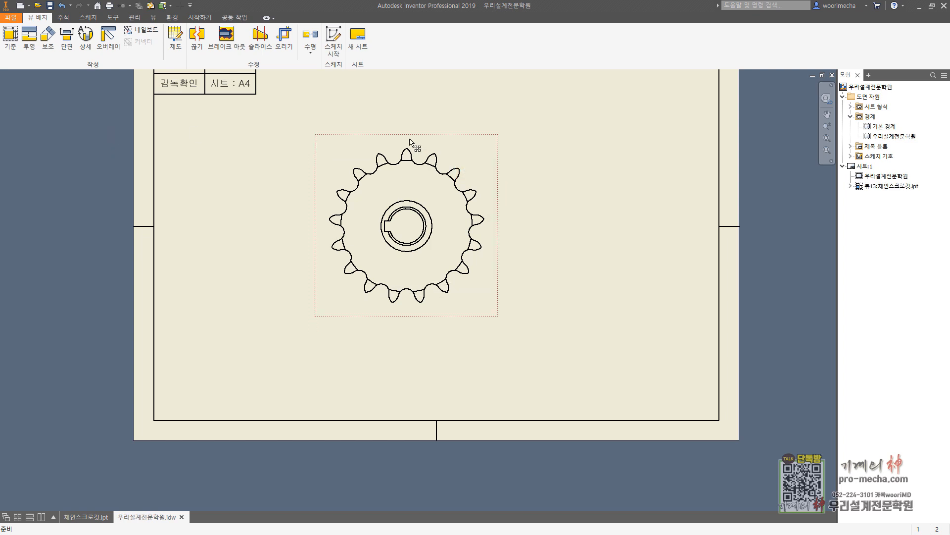
# Begin a section view of the sprocket, running its cutting line from above the topmost tooth tip vertically down to the bore centre.
pyautogui.click(67, 37)
pyautogui.click(425, 151)
pyautogui.scroll(5, 407, 142)
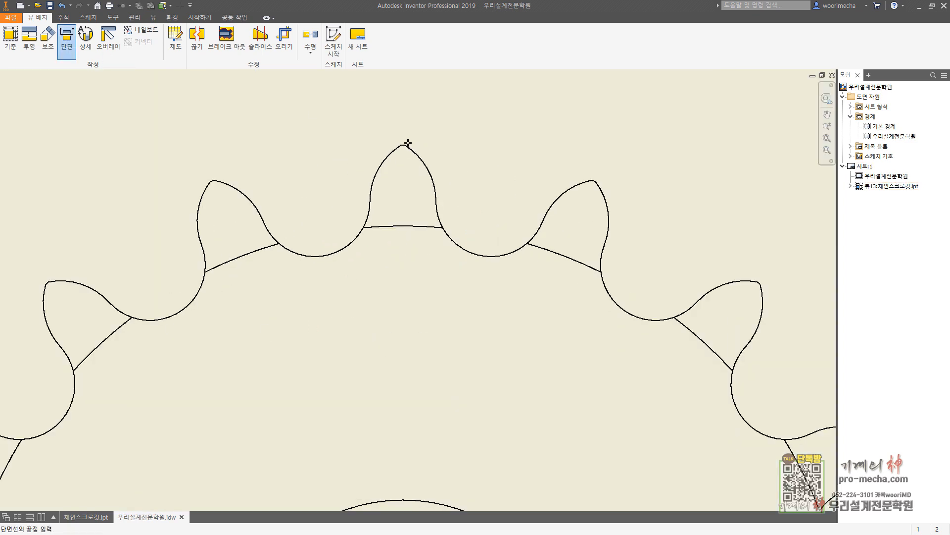
pyautogui.scroll(5, 404, 143)
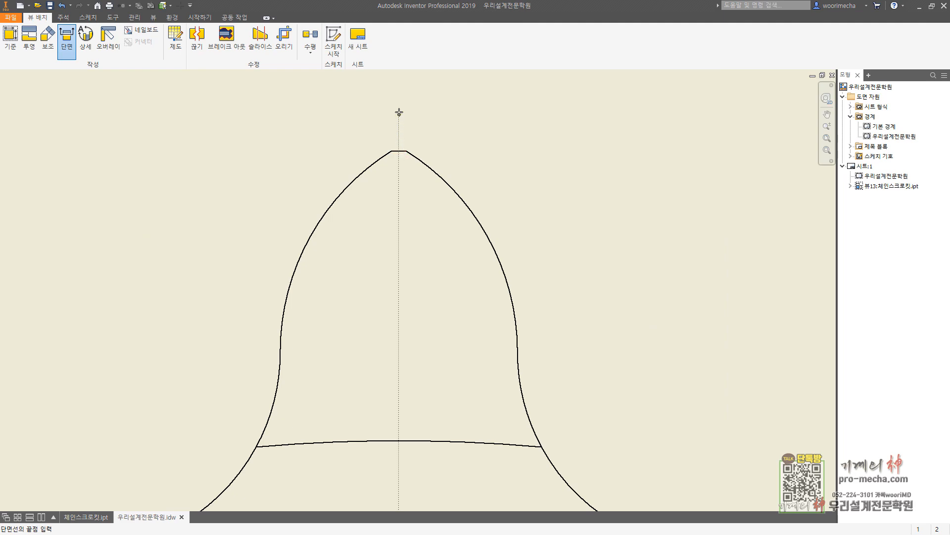
pyautogui.click(398, 78)
pyautogui.scroll(-5, 417, 322)
pyautogui.scroll(3, 420, 297)
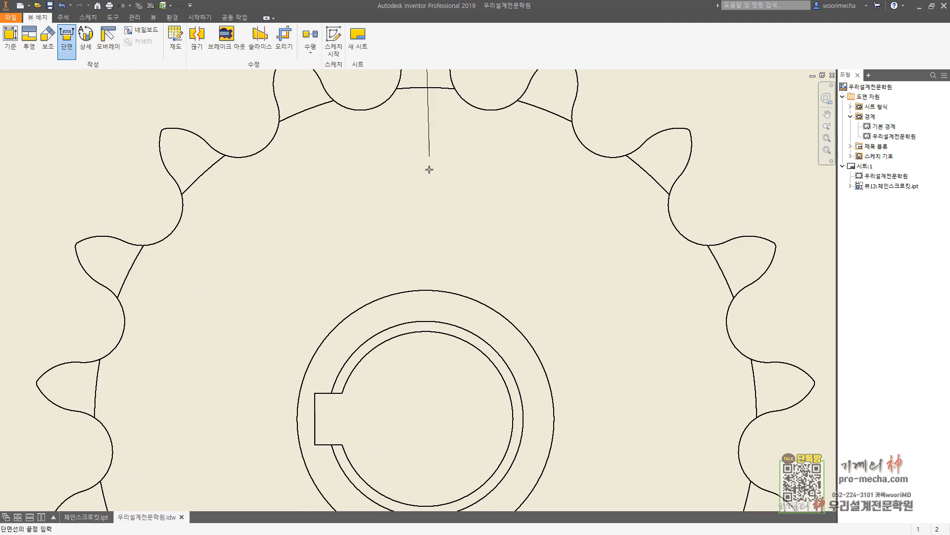
pyautogui.scroll(-5, 430, 398)
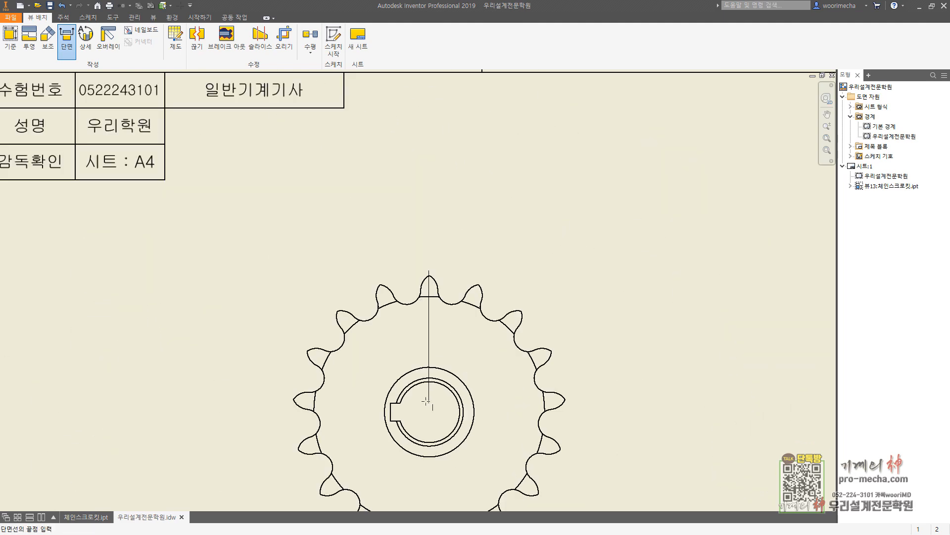
pyautogui.click(430, 412)
# Extend the cutting line through the tip of the lower tooth just right of centre and place the 1:1 aligned section left of the sprocket view.
pyautogui.scroll(6, 408, 297)
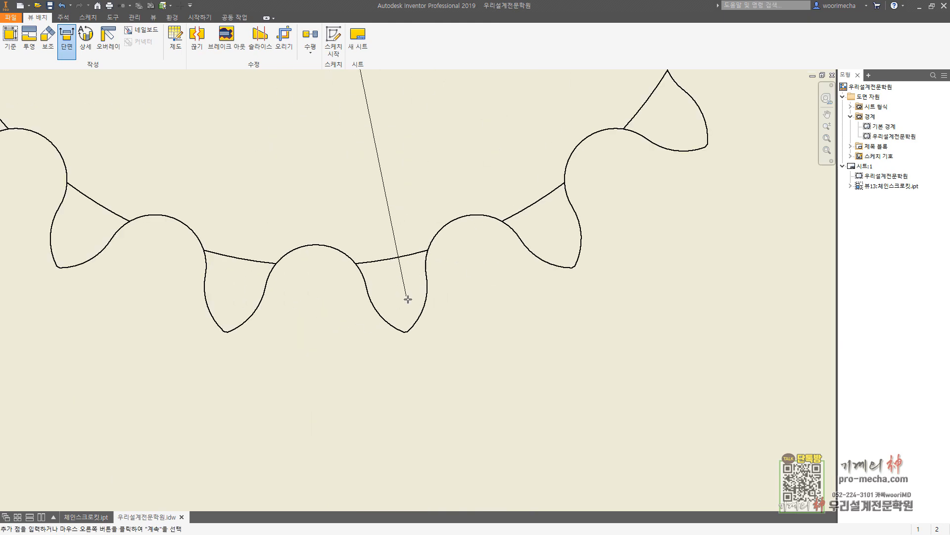
pyautogui.scroll(3, 427, 267)
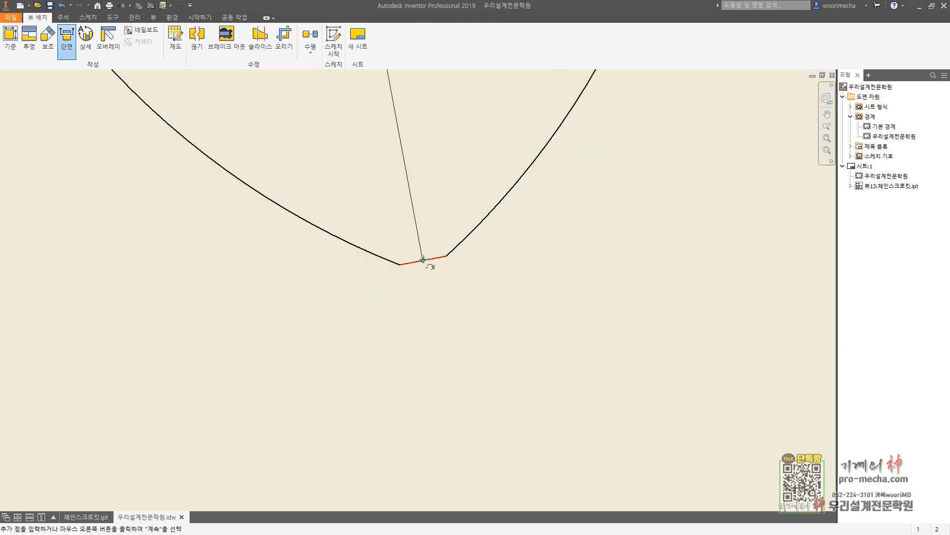
pyautogui.scroll(-8, 423, 259)
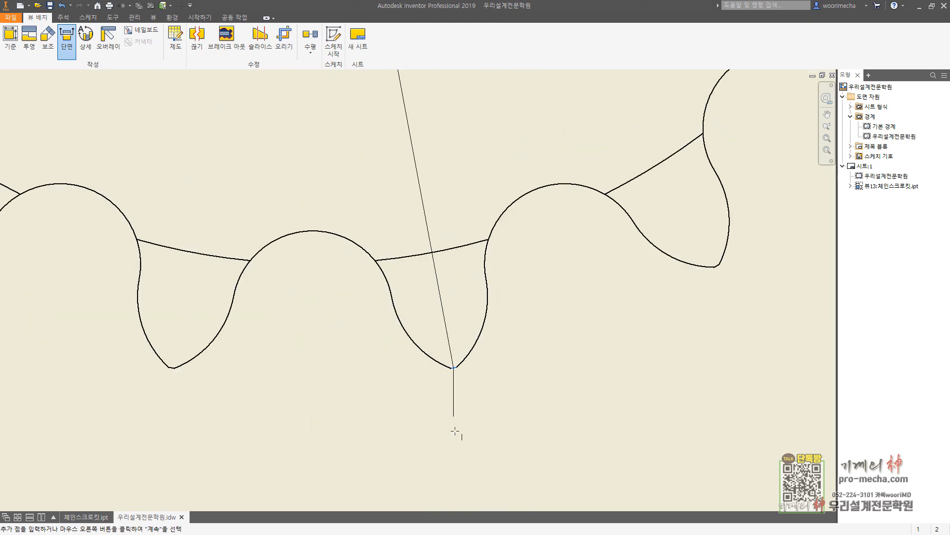
pyautogui.rightClick(471, 394)
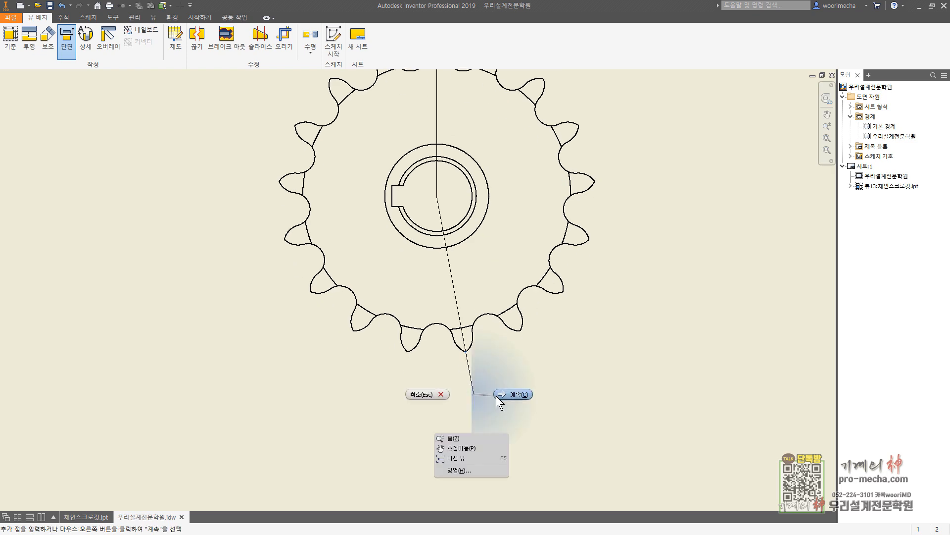
pyautogui.click(519, 395)
pyautogui.scroll(-6, 349, 339)
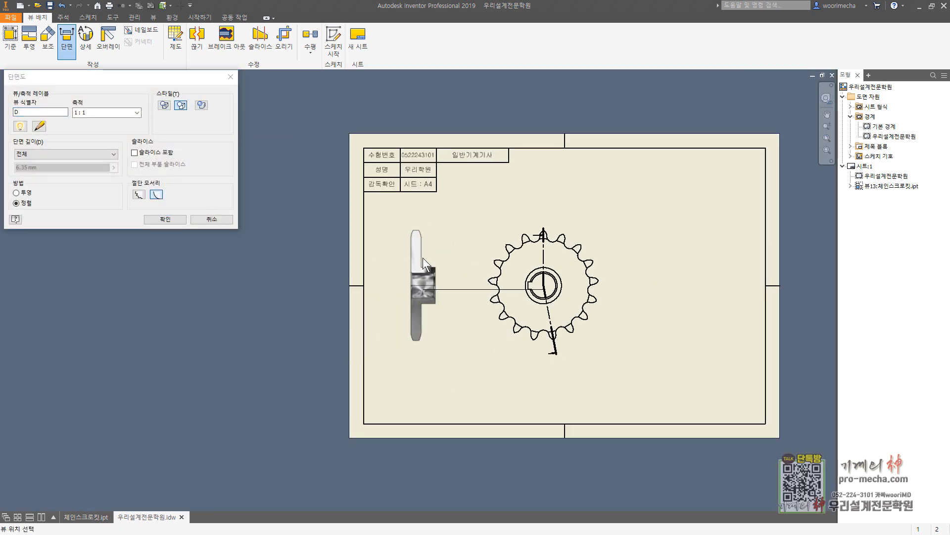
pyautogui.click(423, 257)
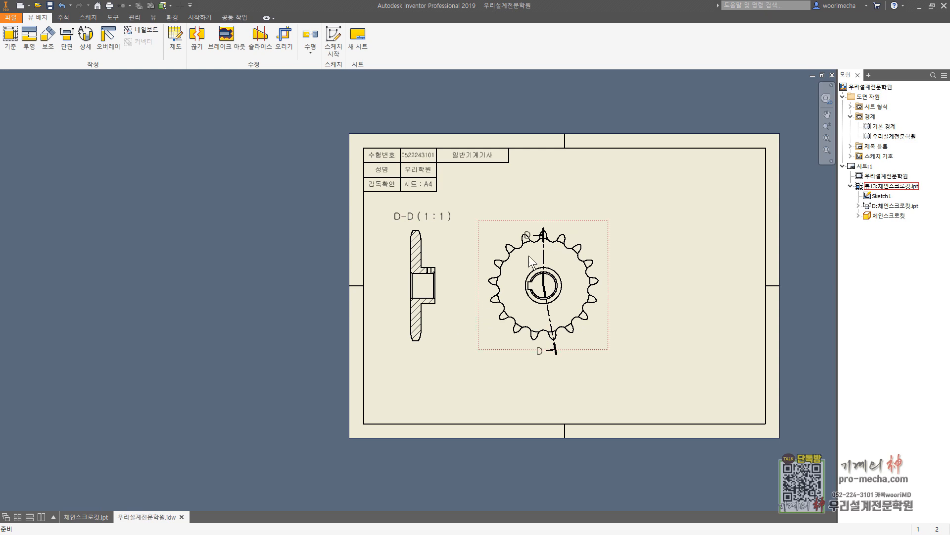
# Move the toothed base view outside the sheet's right edge and shift the section view inward on the sheet.
pyautogui.rightClick(564, 228)
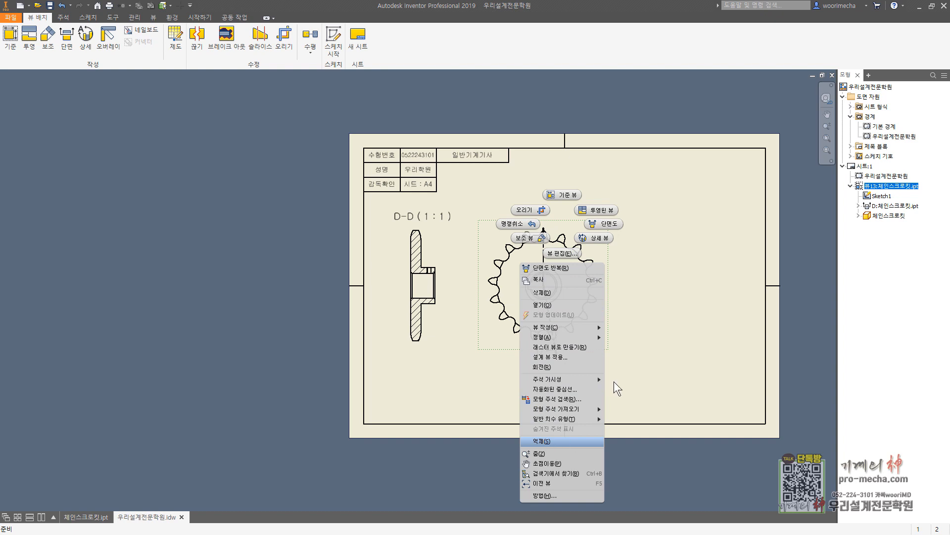
pyautogui.click(653, 336)
pyautogui.moveTo(625, 230); pyautogui.dragTo(520, 225, button='middle')
pyautogui.moveTo(503, 221); pyautogui.dragTo(818, 220)
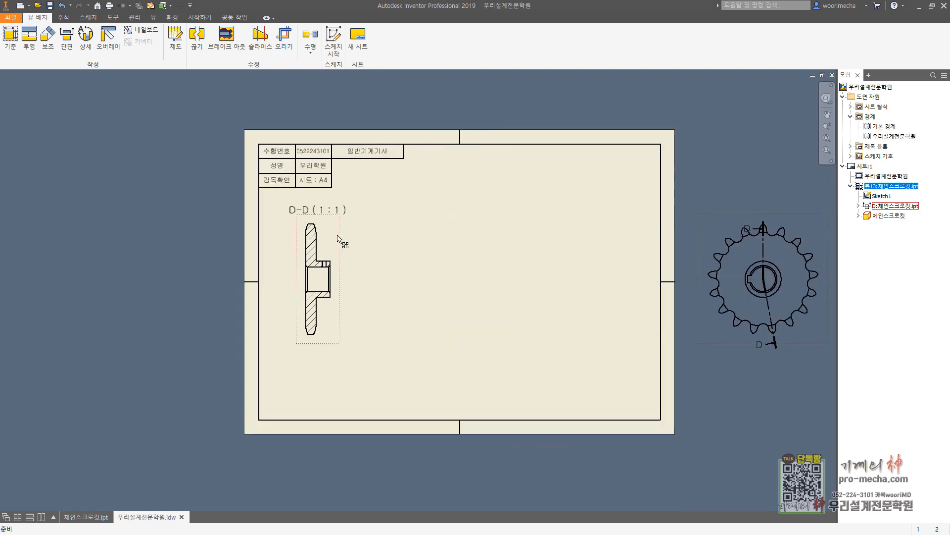
pyautogui.moveTo(339, 240); pyautogui.dragTo(411, 243)
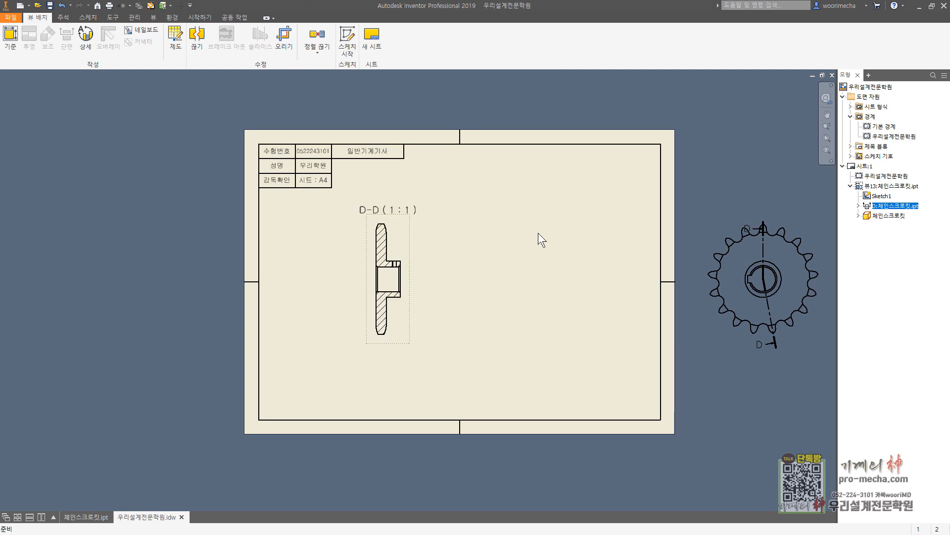
# Suppress the toothed base view lying outside the sheet.
pyautogui.moveTo(539, 232); pyautogui.dragTo(468, 228, button='middle')
pyautogui.click(720, 208)
pyautogui.rightClick(720, 208)
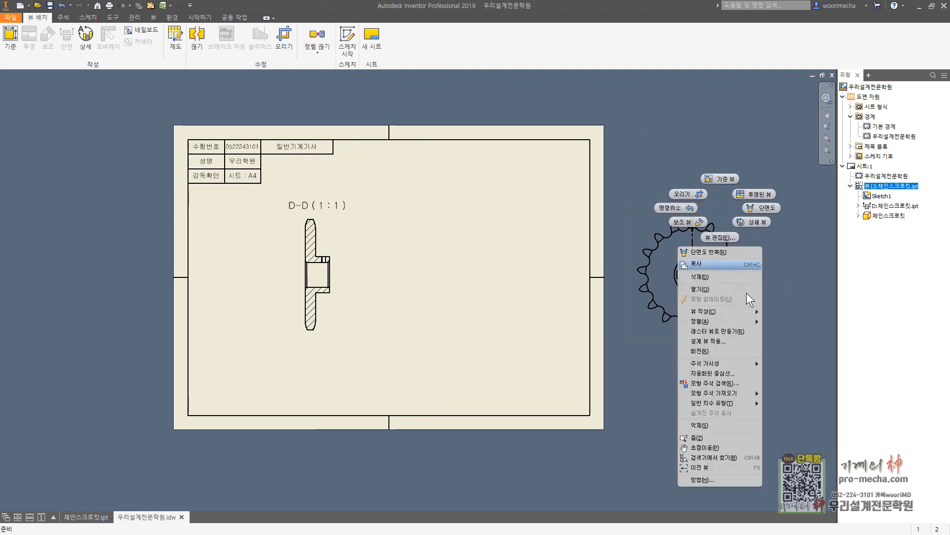
pyautogui.click(724, 426)
# Delete all text from the section view's D-D label.
pyautogui.doubleClick(322, 207)
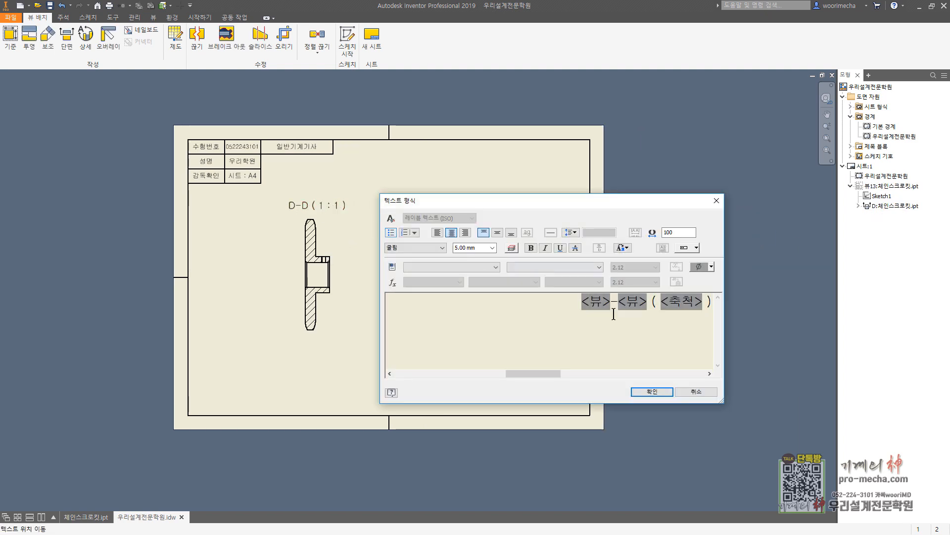
pyautogui.press('Delete')
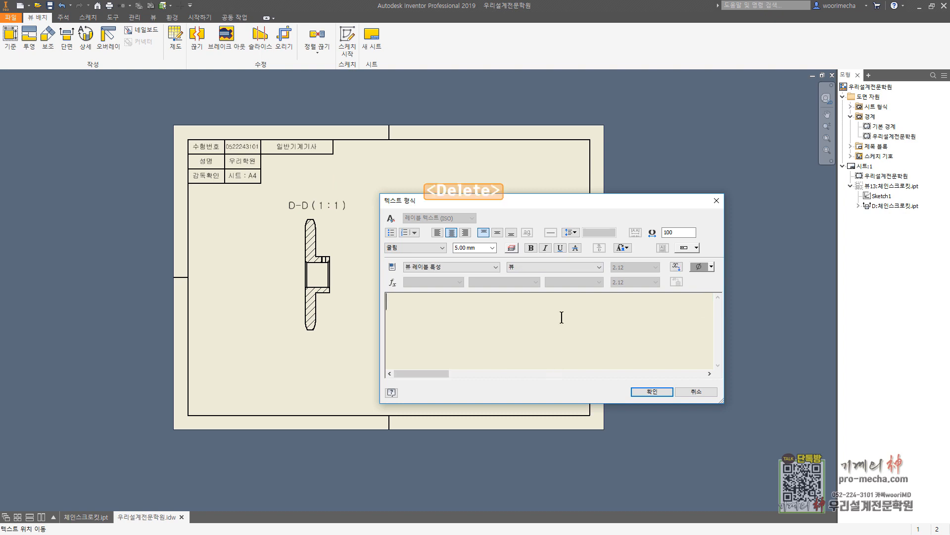
pyautogui.click(648, 391)
# Hide the hatching in the sprocket's section view.
pyautogui.scroll(5, 356, 322)
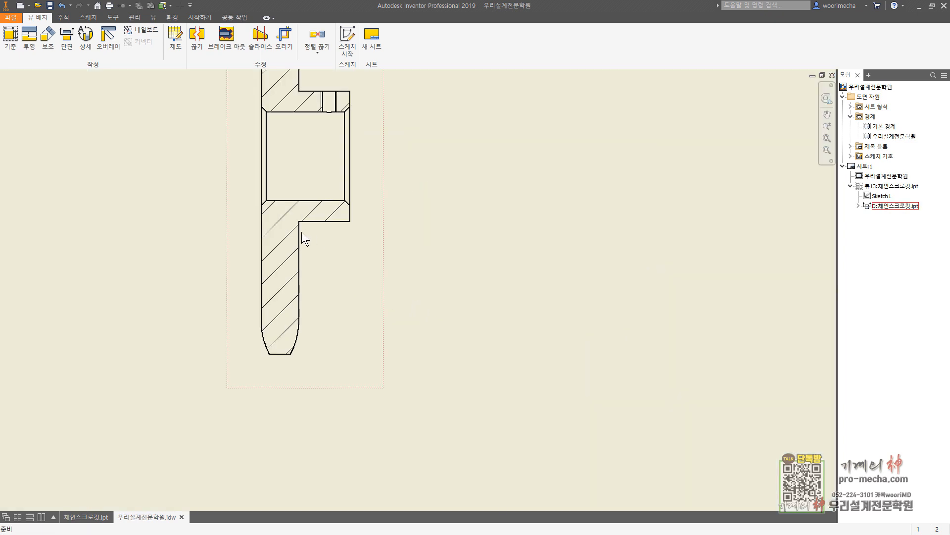
pyautogui.rightClick(285, 238)
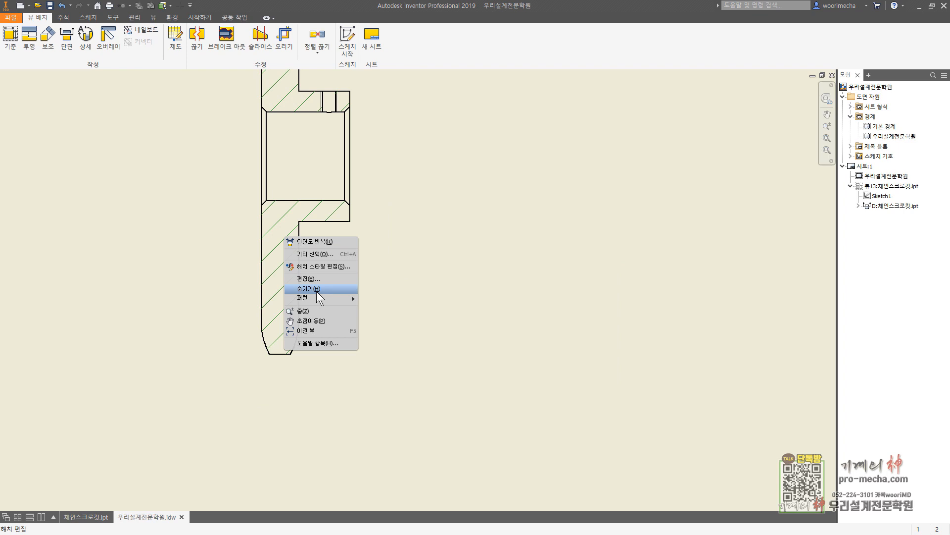
pyautogui.click(308, 288)
pyautogui.scroll(-4, 365, 268)
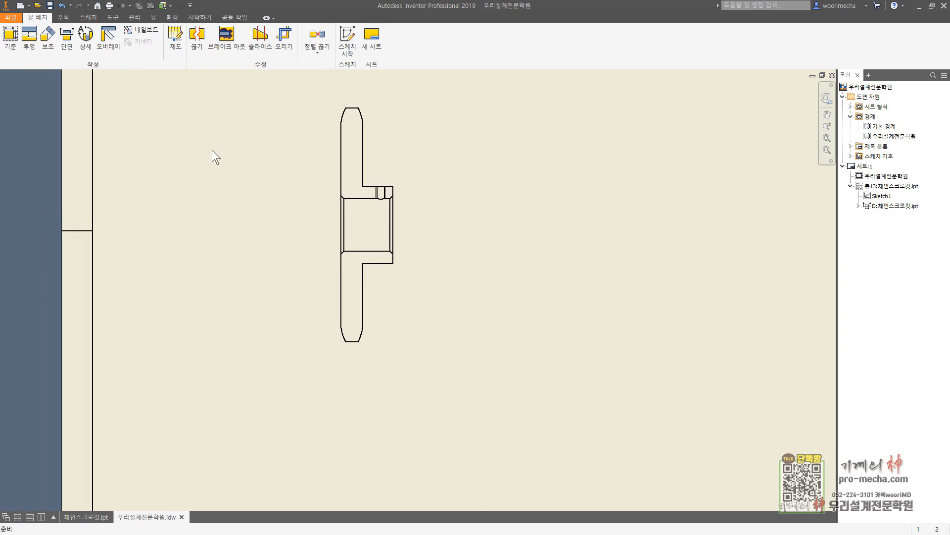
# Start a sketch on the section view and draw a horizontal line across the curved flanks of the upper tooth.
pyautogui.click(347, 40)
pyautogui.click(350, 149)
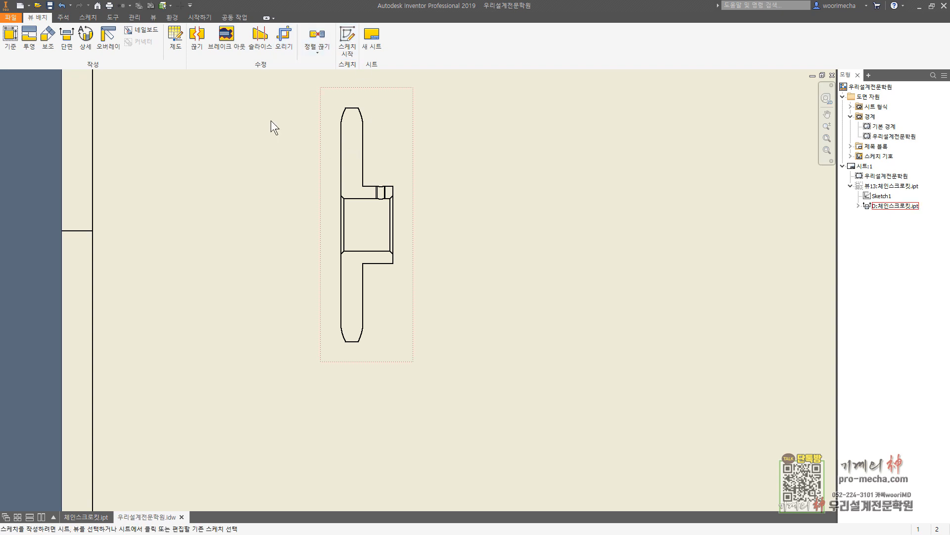
pyautogui.click(35, 37)
pyautogui.scroll(3, 342, 118)
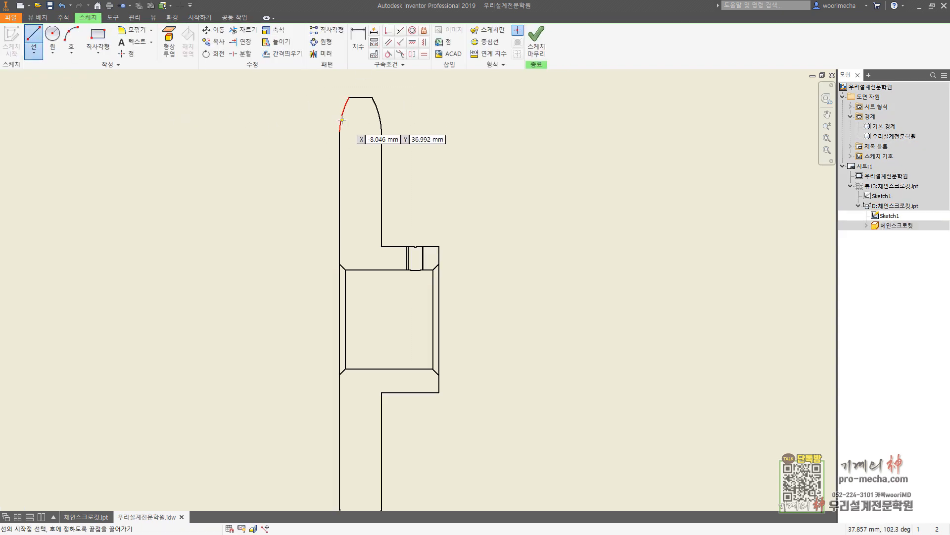
pyautogui.click(326, 113)
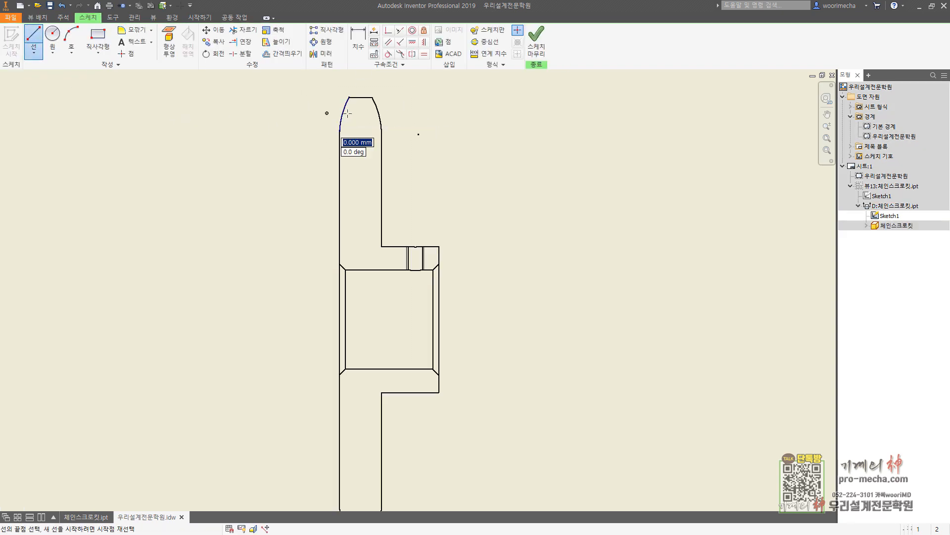
pyautogui.click(394, 113)
pyautogui.press('Escape')
# Sketch a second, longer horizontal line across the upper tooth where its curved flanks meet the straight sides.
pyautogui.click(37, 39)
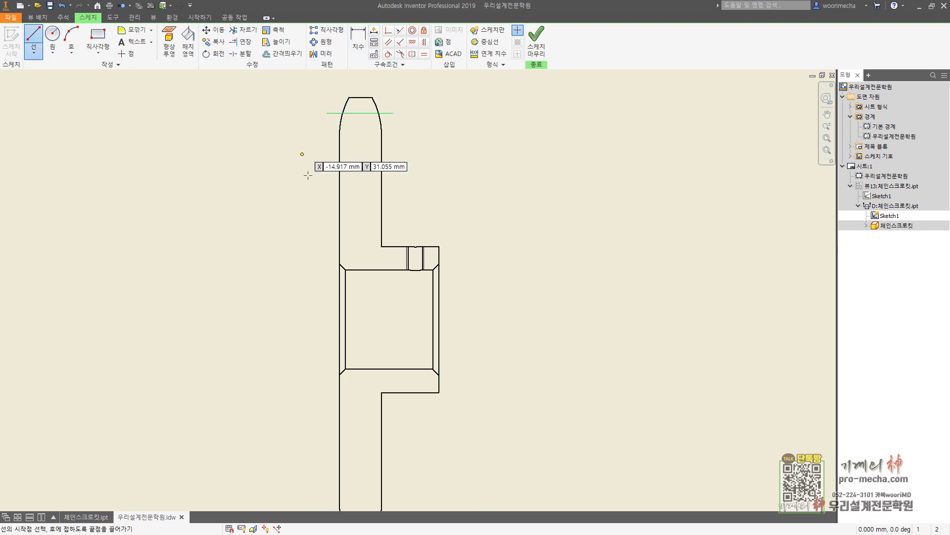
pyautogui.click(316, 133)
pyautogui.click(415, 132)
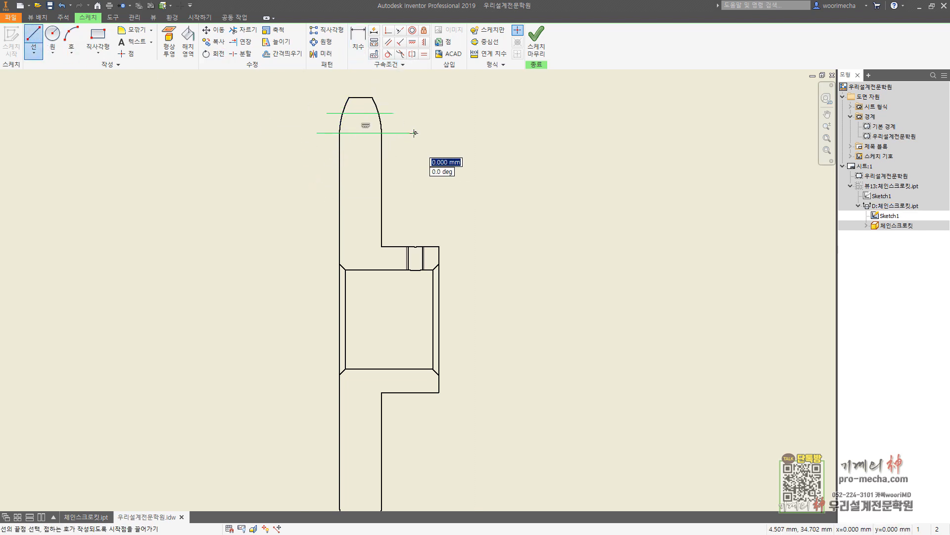
pyautogui.press('Escape')
# Sketch a horizontal line about 13 mm long across the curved flanks of the lower tooth.
pyautogui.click(35, 41)
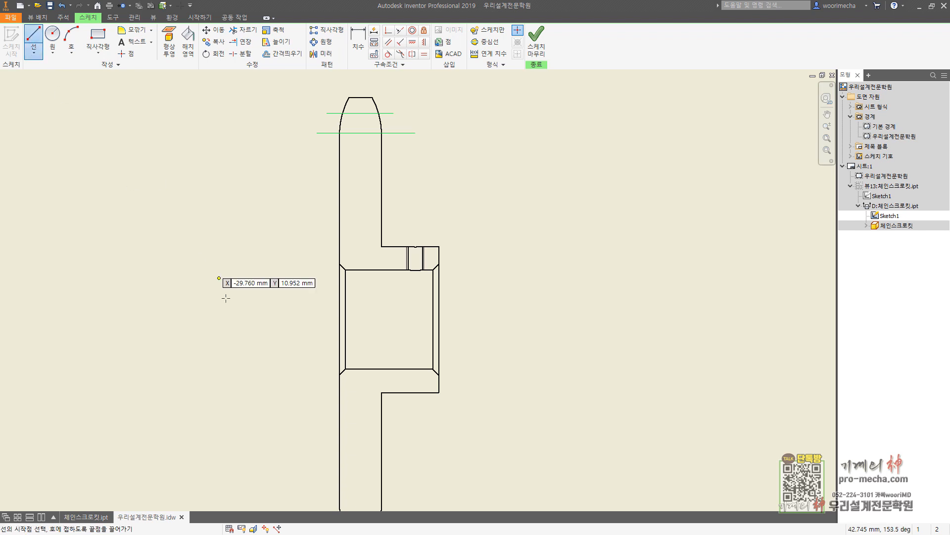
pyautogui.moveTo(248, 391); pyautogui.dragTo(319, 147, button='middle')
pyautogui.click(390, 276)
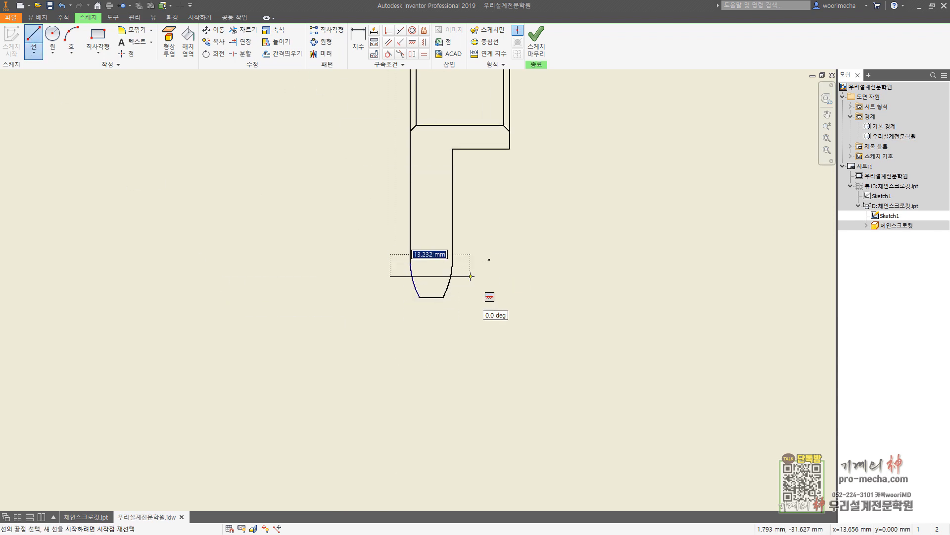
pyautogui.click(470, 276)
pyautogui.press('Escape')
pyautogui.scroll(5, 468, 229)
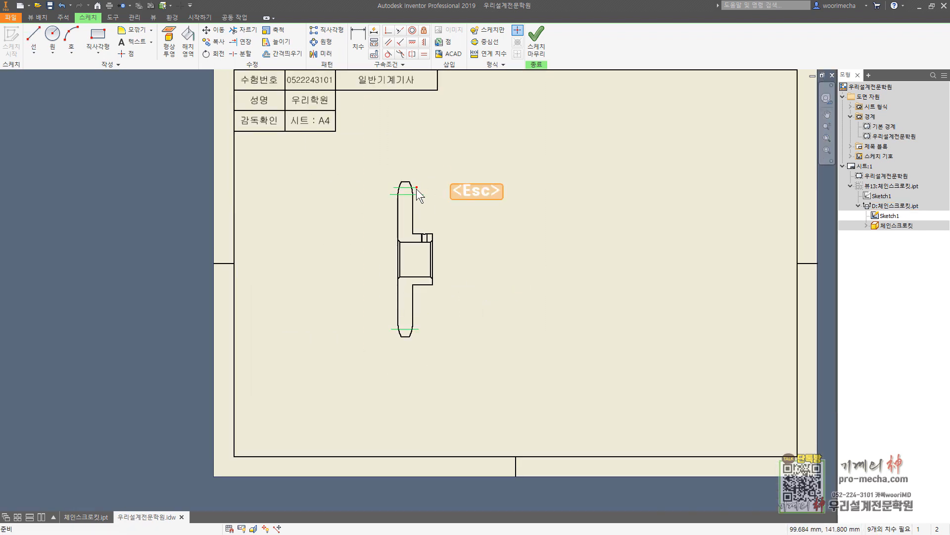
# Change the line type of the lower tooth line and the shorter upper tooth line to chain (체인).
pyautogui.click(414, 329)
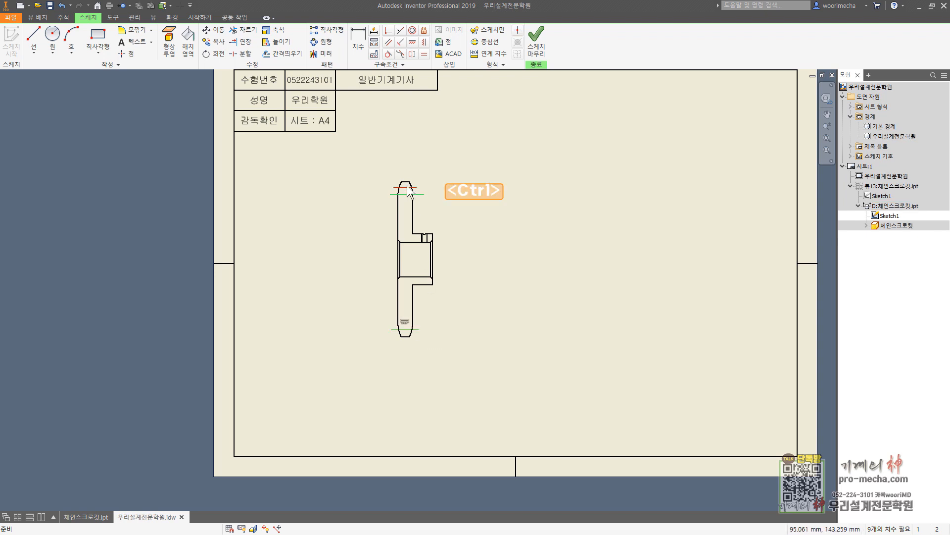
pyautogui.keyDown('ctrl'); pyautogui.click(408, 187); pyautogui.keyUp('ctrl')
pyautogui.rightClick(408, 187)
pyautogui.click(444, 189)
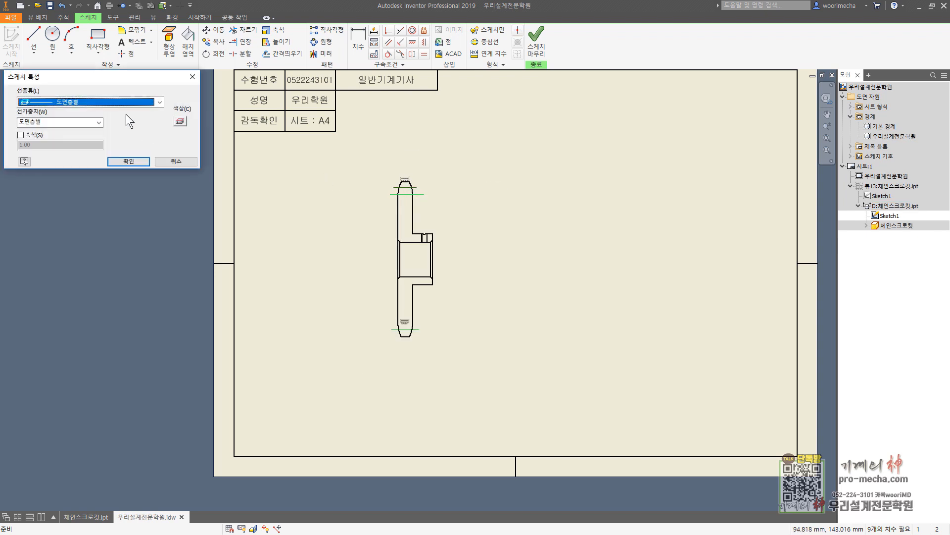
pyautogui.click(87, 103)
pyautogui.click(76, 173)
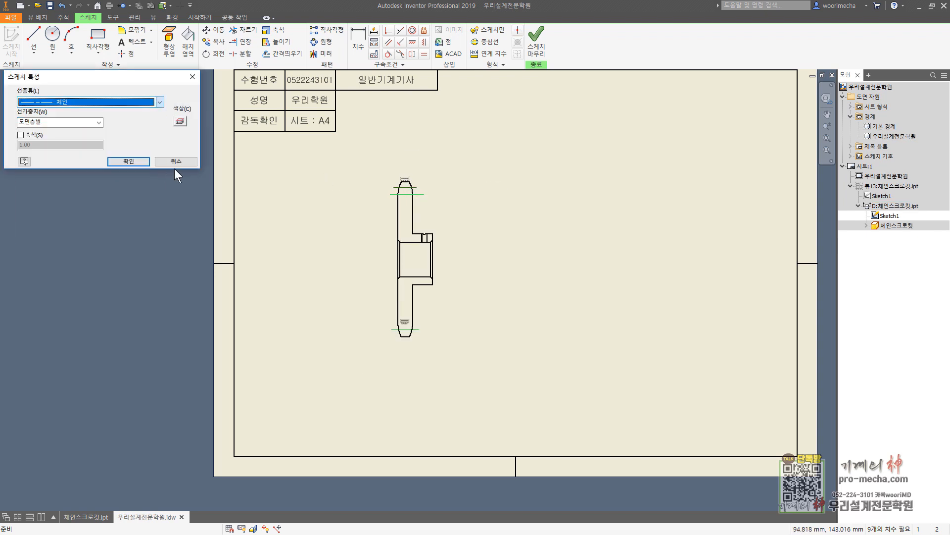
pyautogui.click(143, 165)
pyautogui.press('Escape')
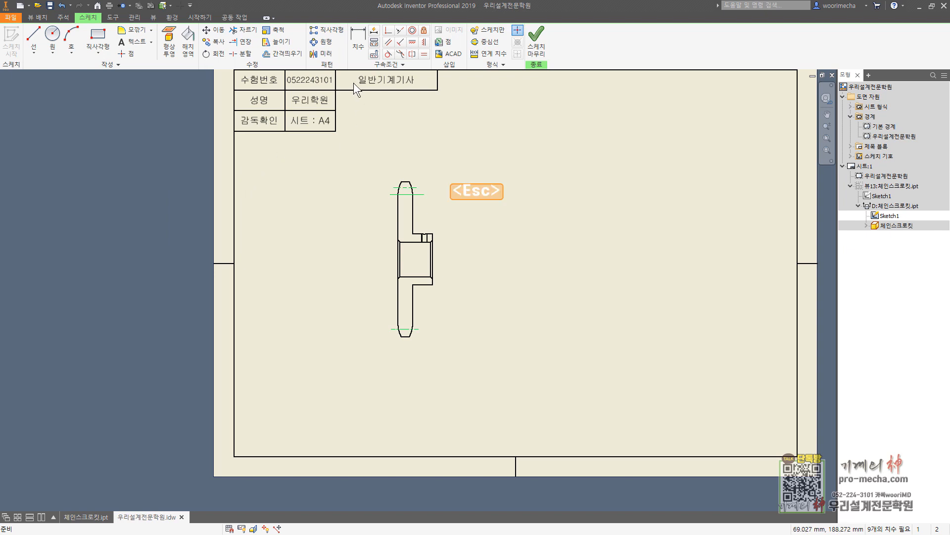
pyautogui.click(358, 43)
pyautogui.scroll(3, 478, 188)
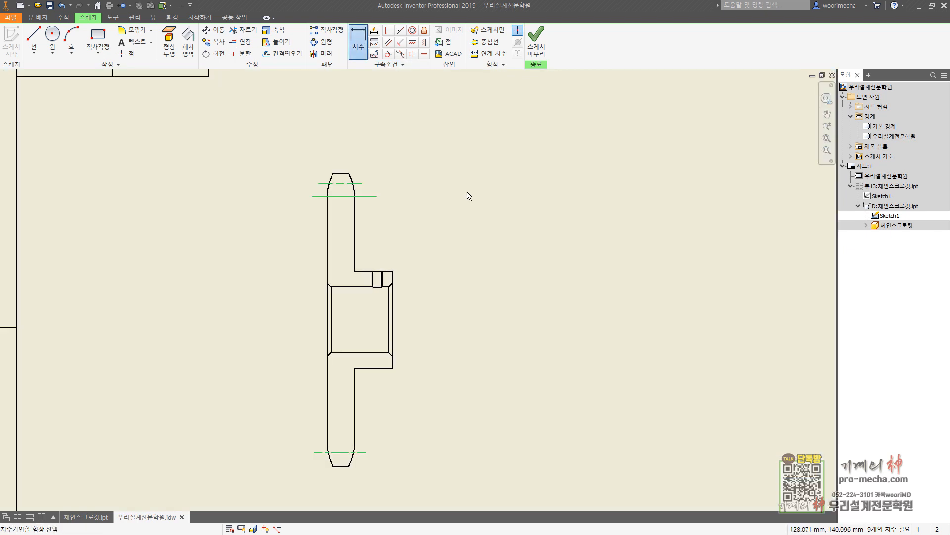
pyautogui.press('Escape')
# Sketch a short horizontal line outward from the midpoint of the hub's end face and convert it to a centerline.
pyautogui.click(33, 39)
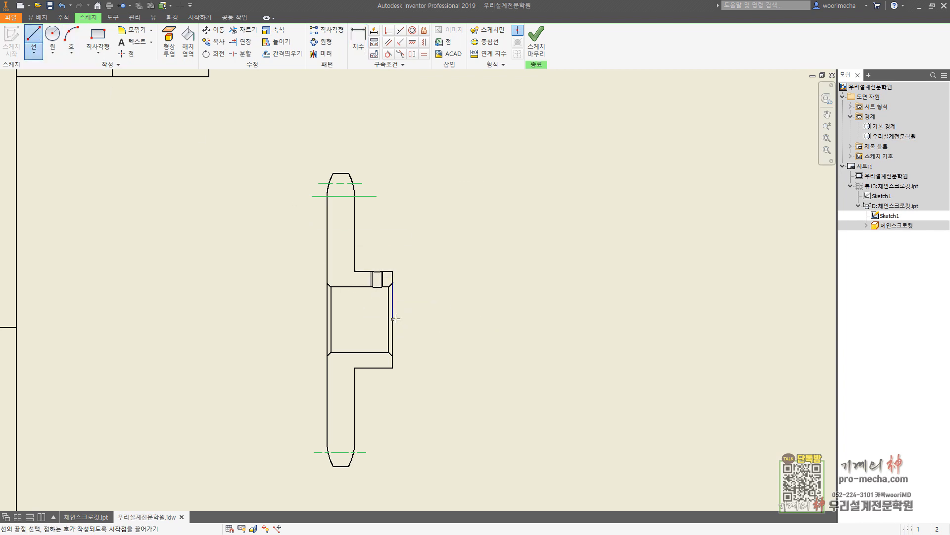
pyautogui.press('Escape')
pyautogui.press('Escape')
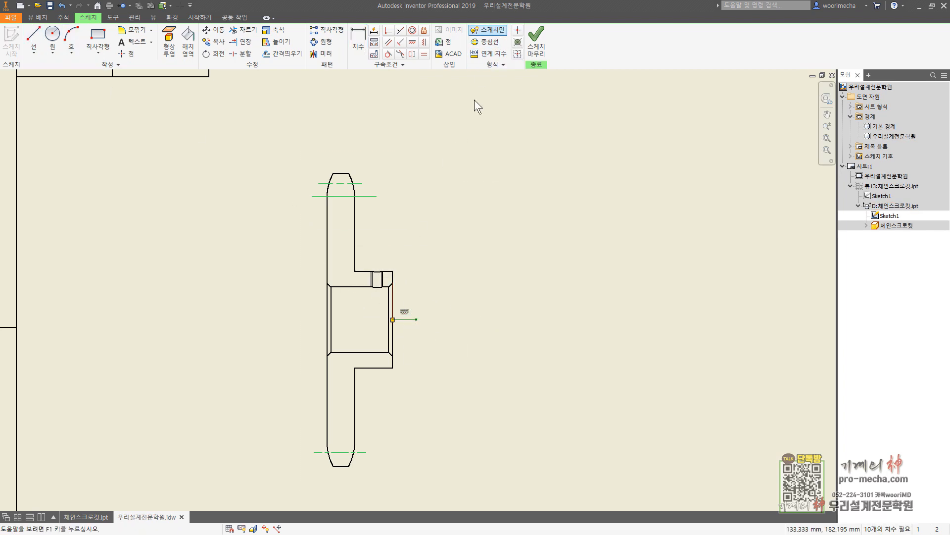
pyautogui.press('Escape')
pyautogui.click(404, 319)
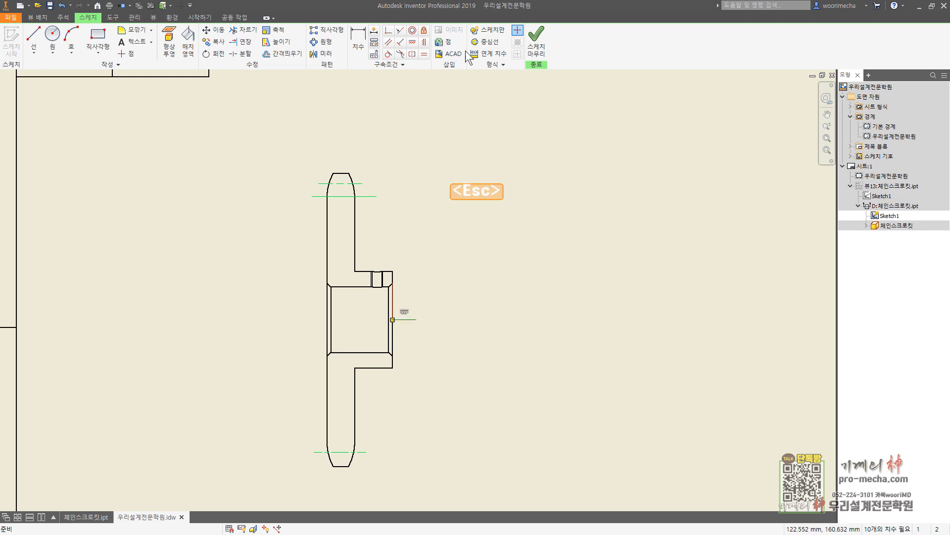
pyautogui.click(488, 41)
pyautogui.press('Escape')
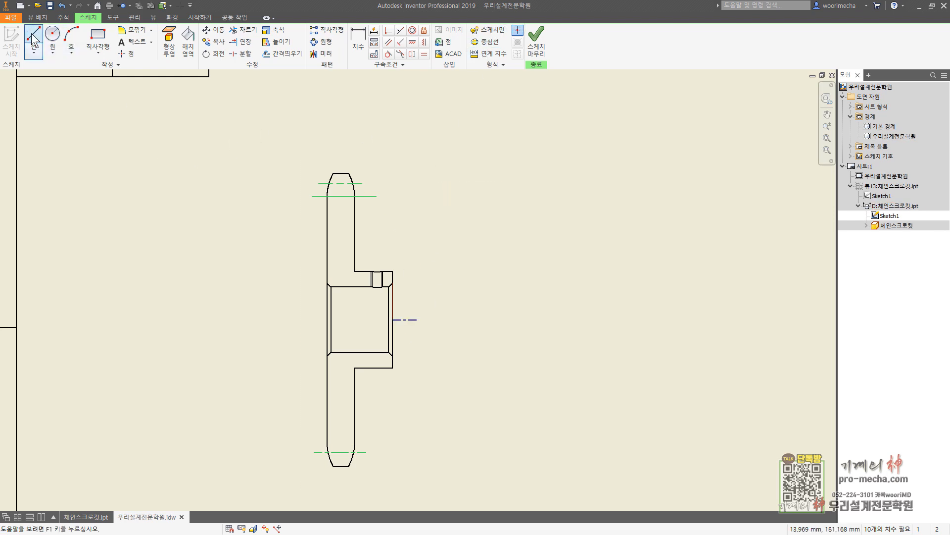
# Dimension the upper chain line from the centerline as a diameter of 69.12 mm.
pyautogui.click(358, 42)
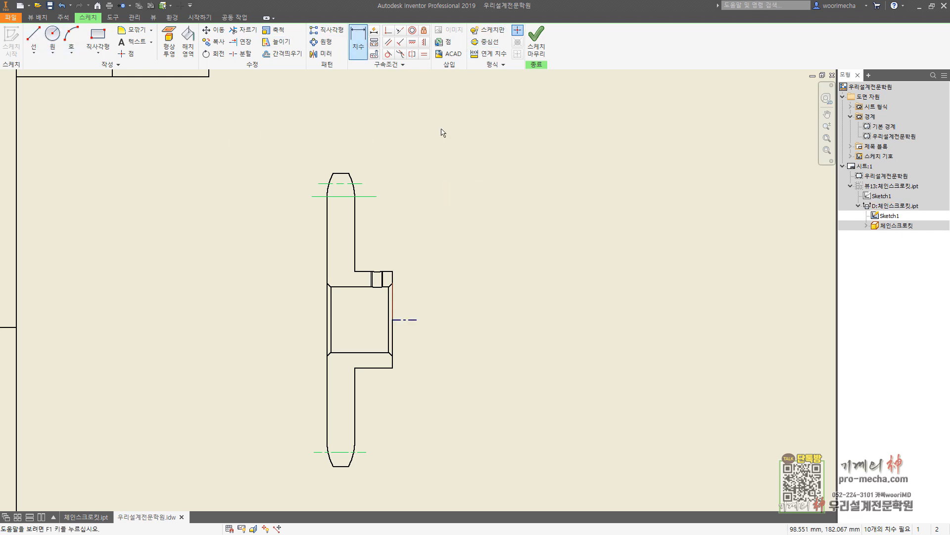
pyautogui.click(410, 319)
pyautogui.click(359, 183)
pyautogui.click(461, 295)
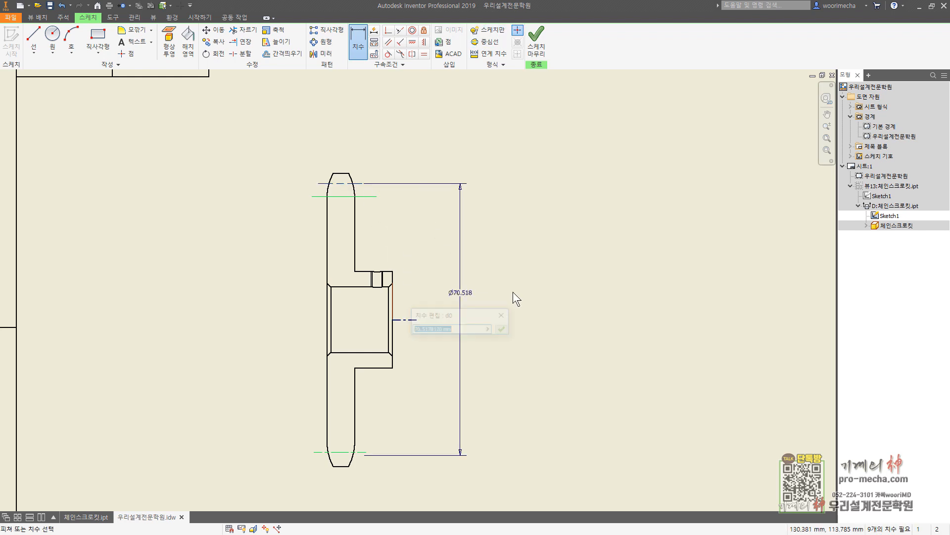
pyautogui.write('69.12')
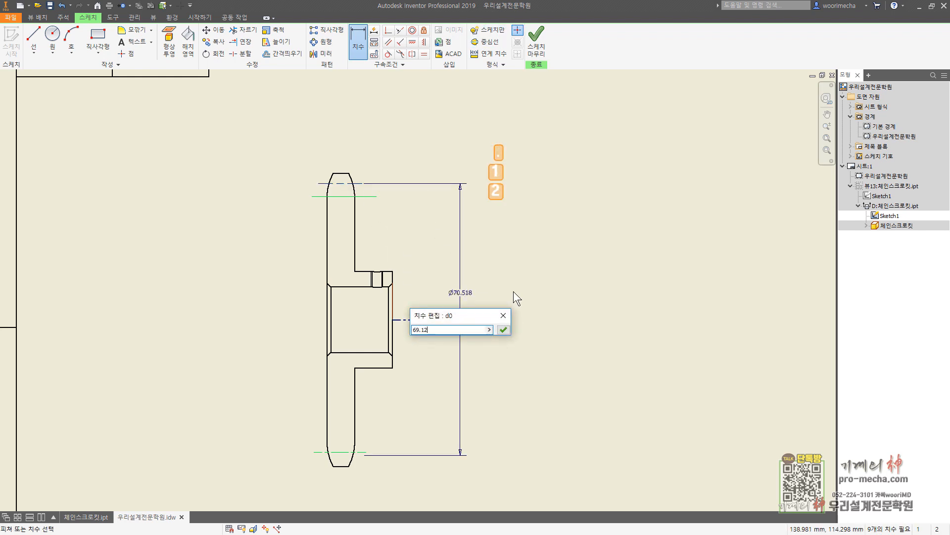
pyautogui.press('Return')
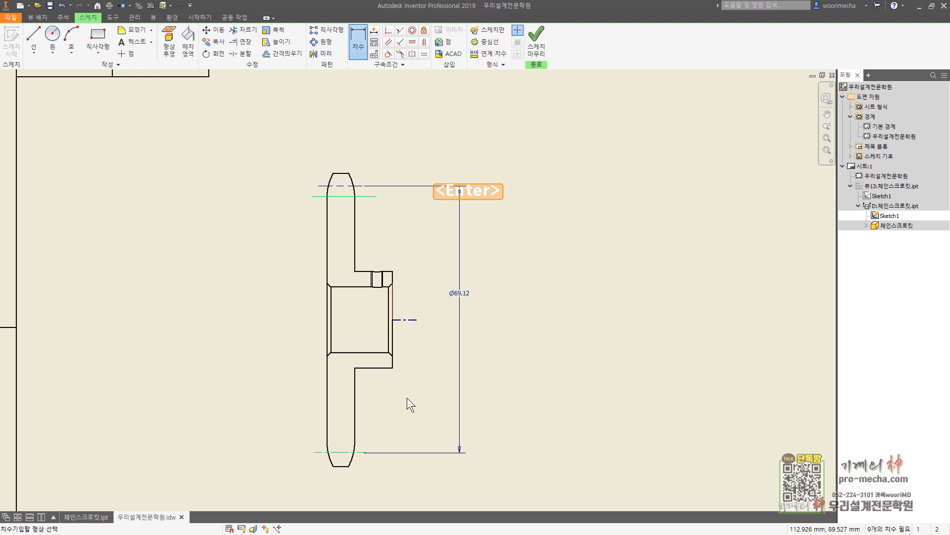
# Dimension the lower chain line from the centerline as a diameter linked to the upper chain line's dimension.
pyautogui.click(364, 451)
pyautogui.click(412, 320)
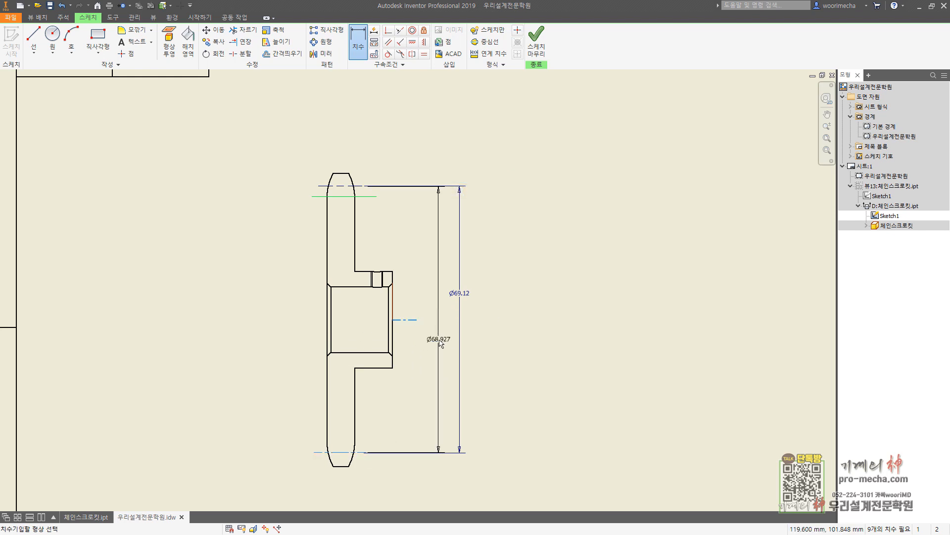
pyautogui.click(438, 341)
pyautogui.click(464, 300)
pyautogui.click(481, 376)
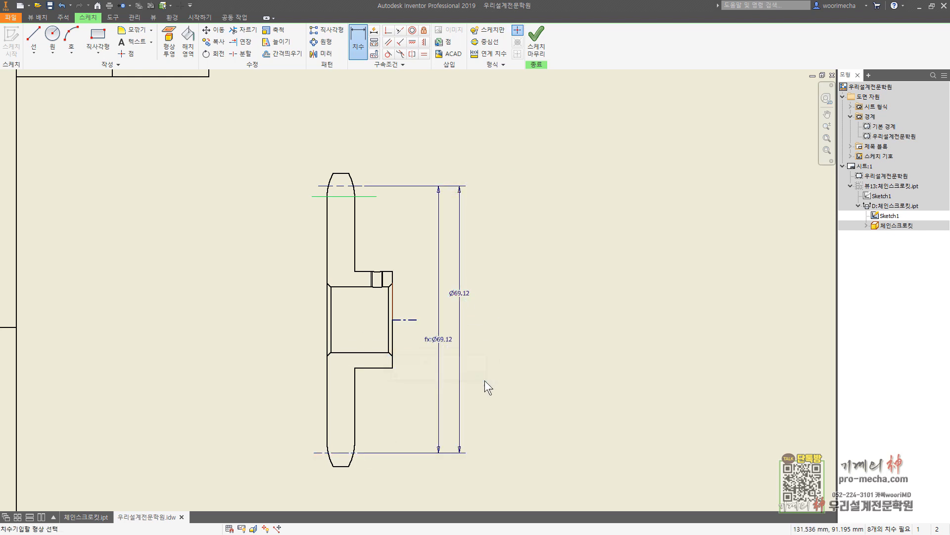
# Dimension the solid line below the upper tooth from the centerline as a diameter of 61.17 mm.
pyautogui.click(348, 197)
pyautogui.click(422, 293)
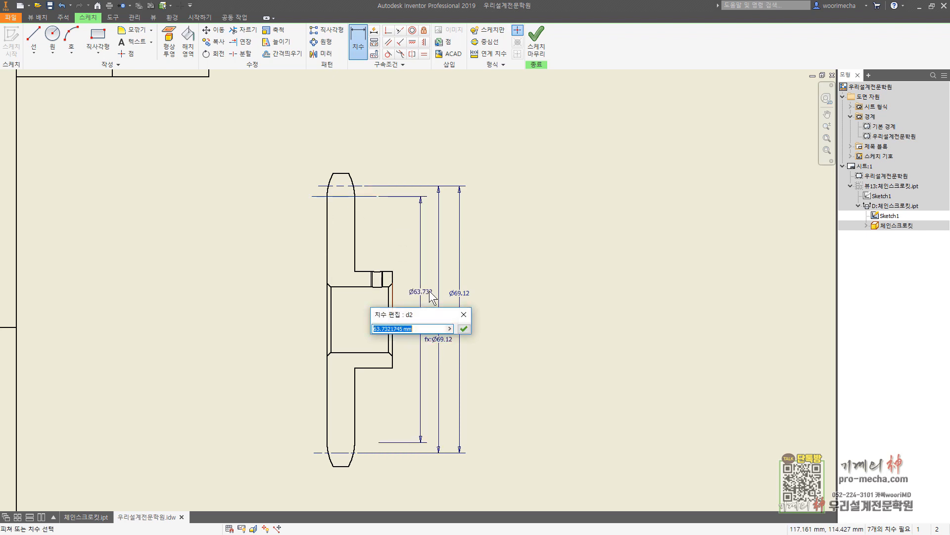
pyautogui.write('61.17')
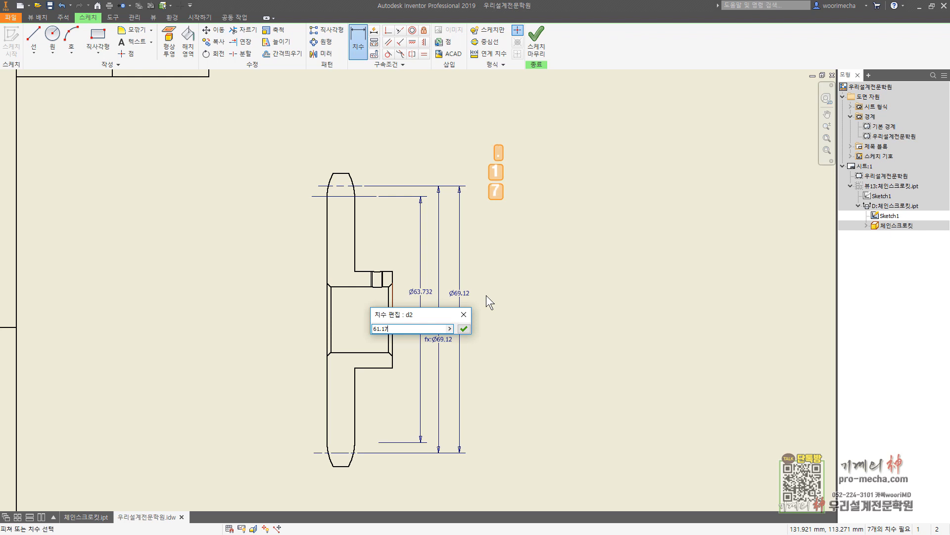
pyautogui.press('Return')
pyautogui.press('Escape')
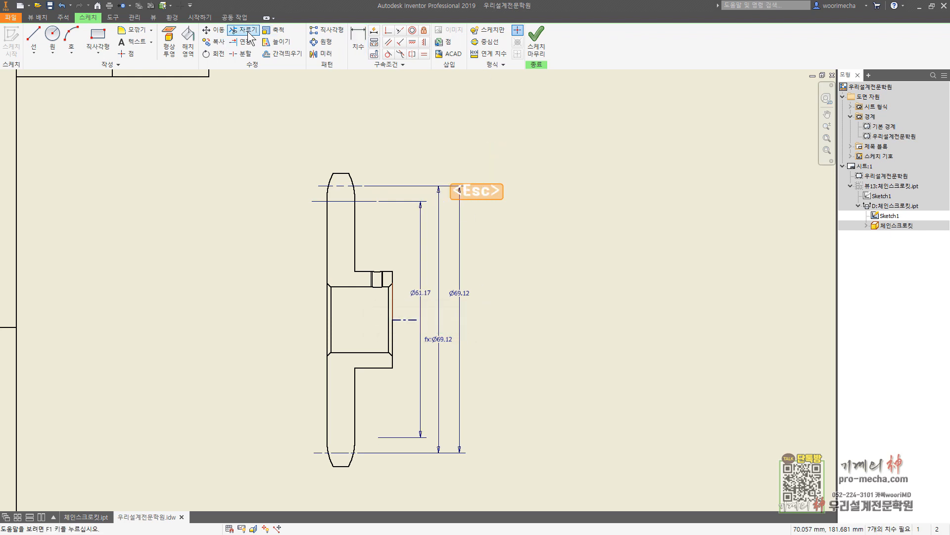
# Project the section view's edges into the sketch and trim the solid upper line's ends back to the sprocket's sides.
pyautogui.click(169, 42)
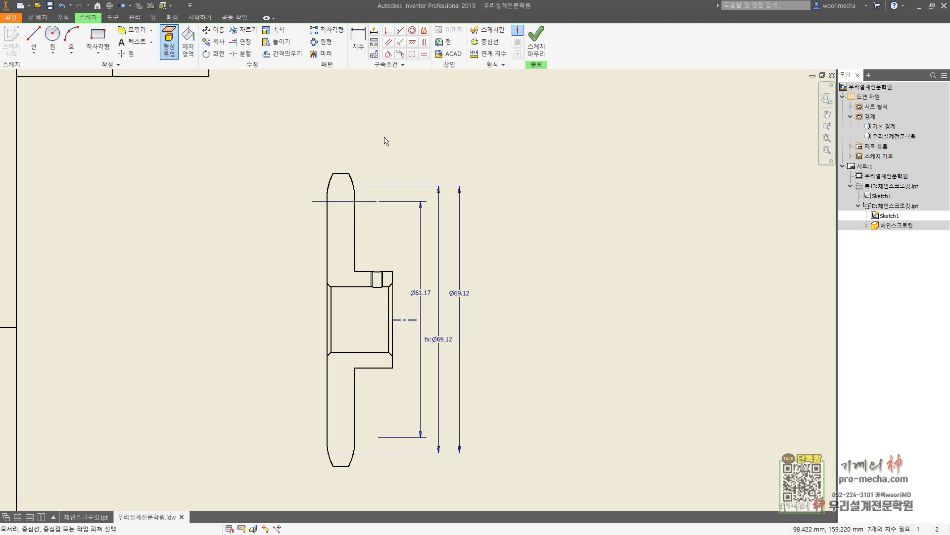
pyautogui.click(442, 508)
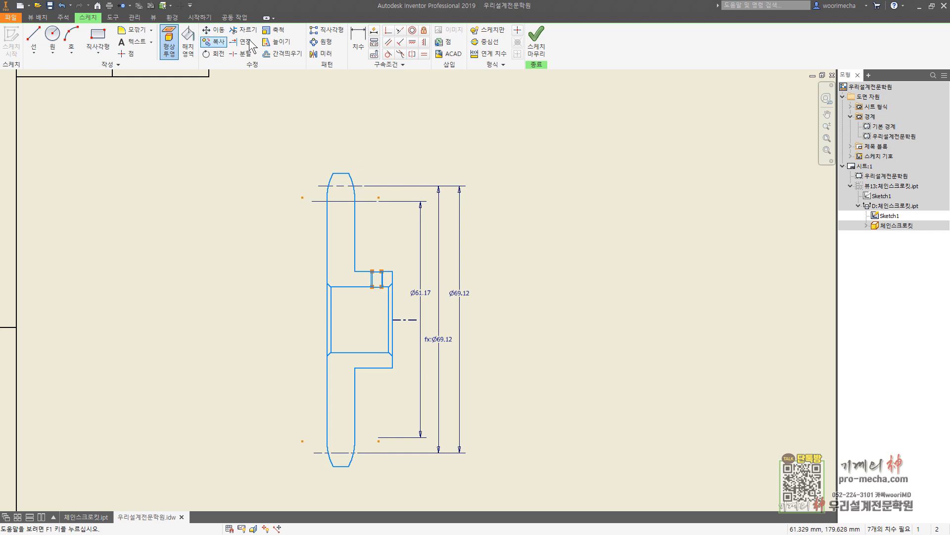
pyautogui.click(243, 29)
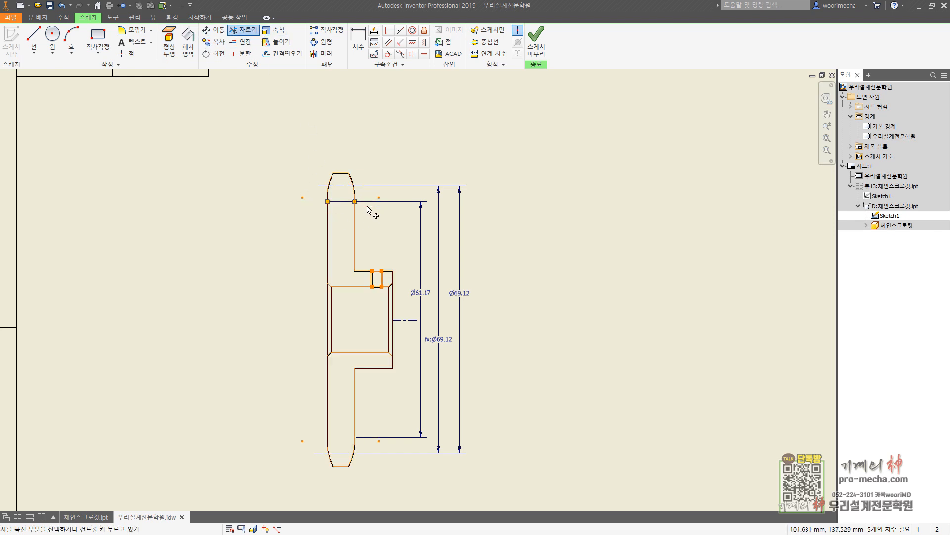
pyautogui.press('Escape')
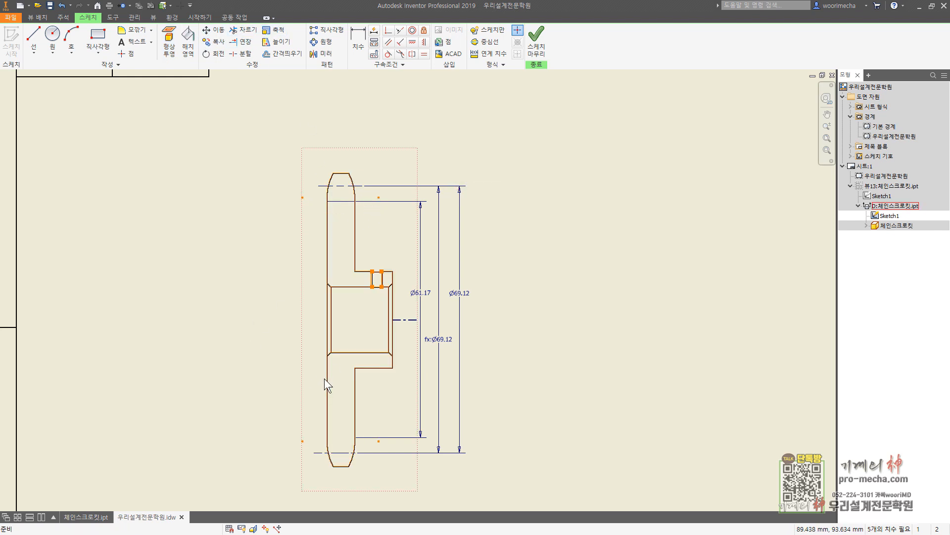
# Draw a wavy control-vertex spline across the sprocket's web just below the hub as a break line.
pyautogui.click(34, 52)
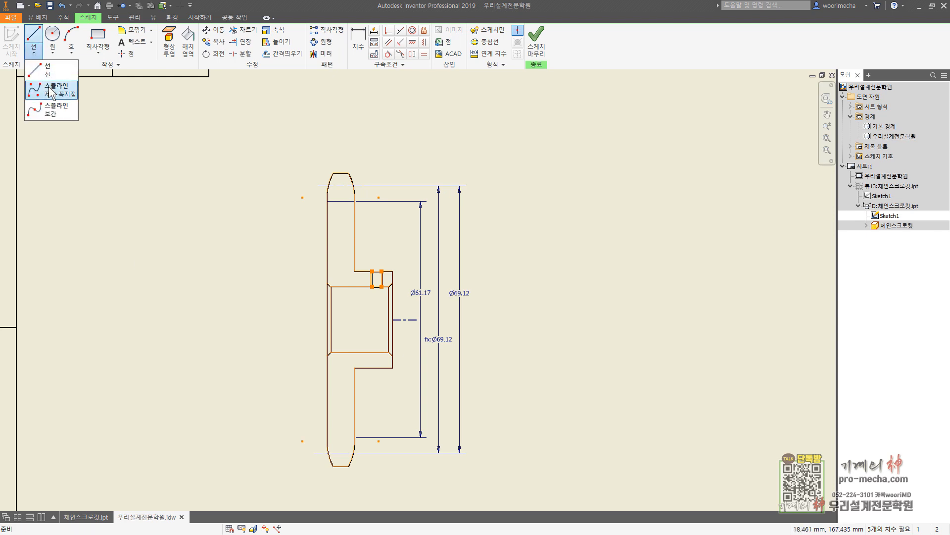
pyautogui.click(50, 94)
pyautogui.scroll(3, 317, 370)
pyautogui.click(312, 379)
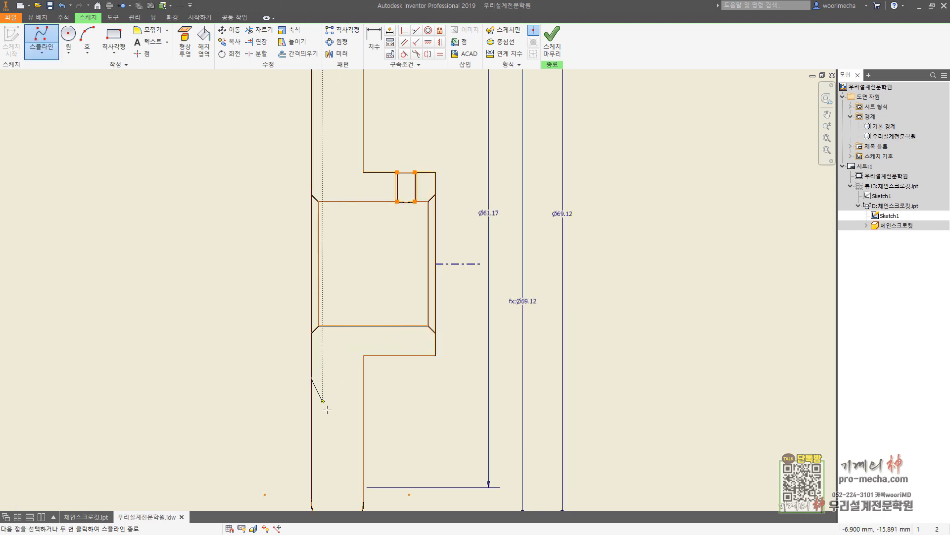
pyautogui.click(364, 396)
pyautogui.press('Return')
pyautogui.press('Escape')
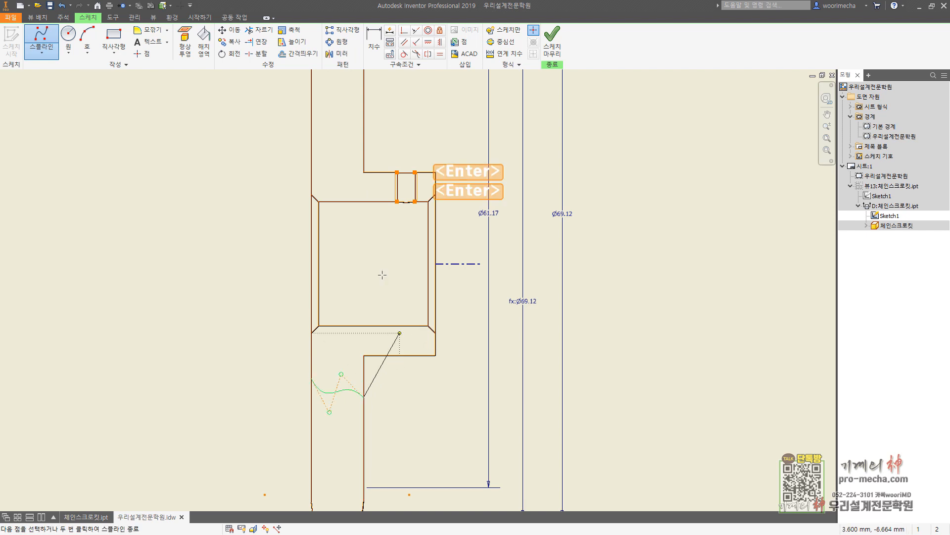
pyautogui.scroll(-5, 240, 205)
pyautogui.moveTo(181, 162); pyautogui.dragTo(191, 176, button='middle')
pyautogui.press('Escape')
# Hatch the upper web, the hub on both sides of the hole and the lower hub down to the spline with ANSI 31, and finish the sketch.
pyautogui.click(204, 42)
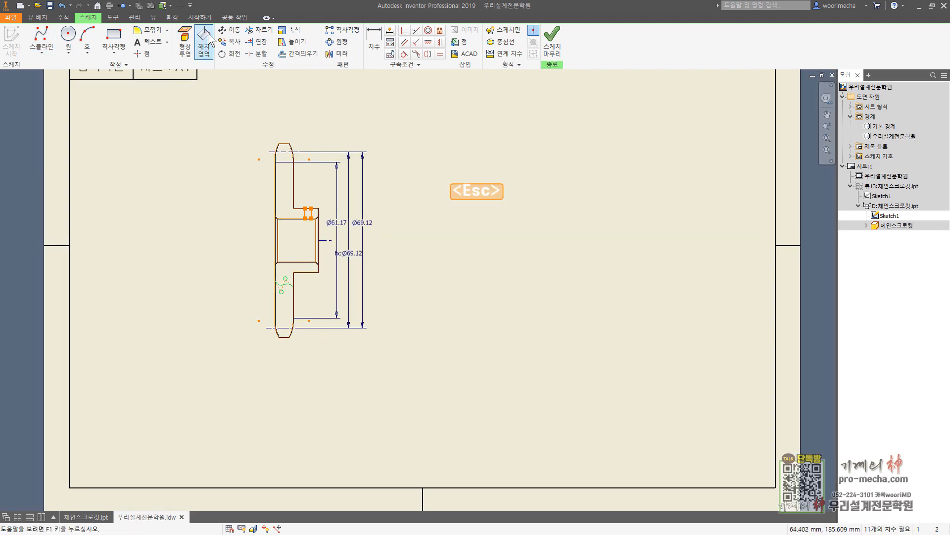
pyautogui.click(297, 186)
pyautogui.scroll(5, 328, 212)
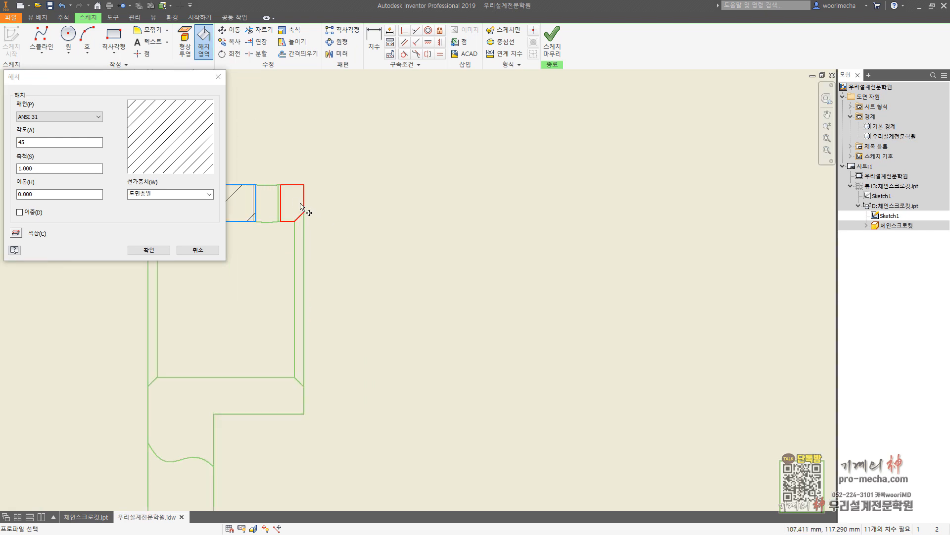
pyautogui.scroll(5, 282, 205)
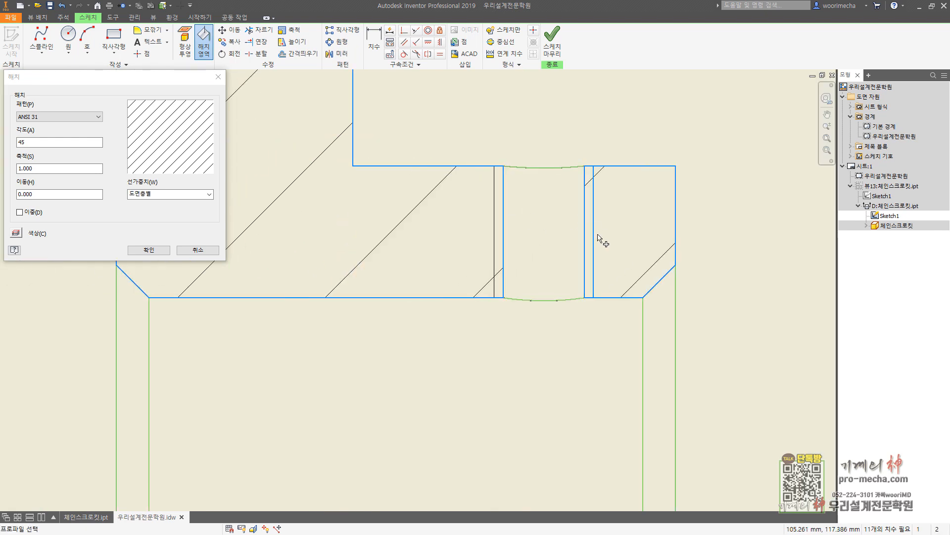
pyautogui.scroll(-5, 497, 224)
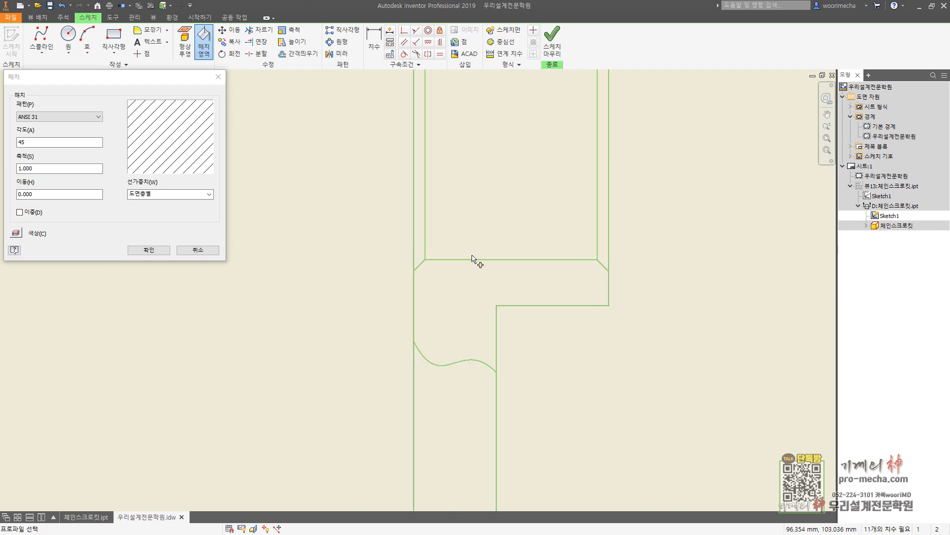
pyautogui.click(474, 275)
pyautogui.click(168, 251)
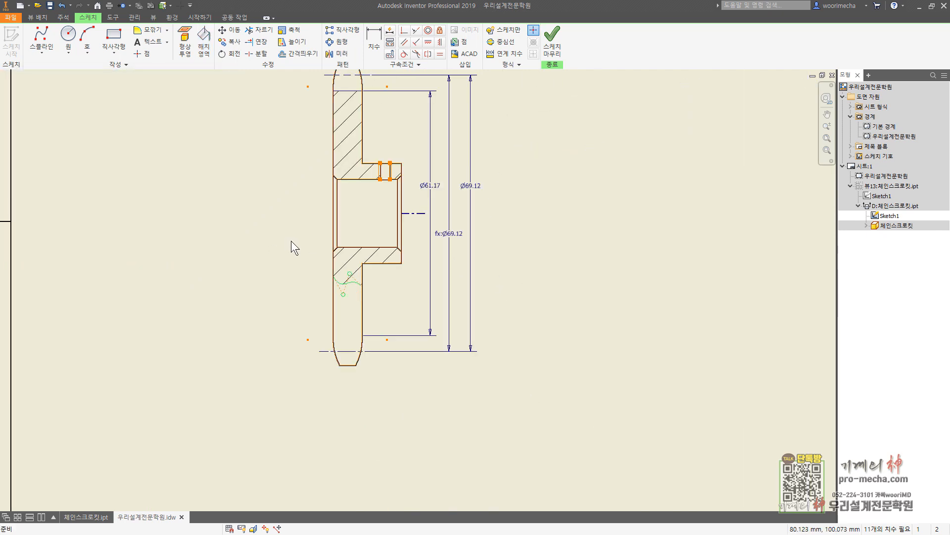
pyautogui.click(552, 42)
pyautogui.scroll(-2, 538, 169)
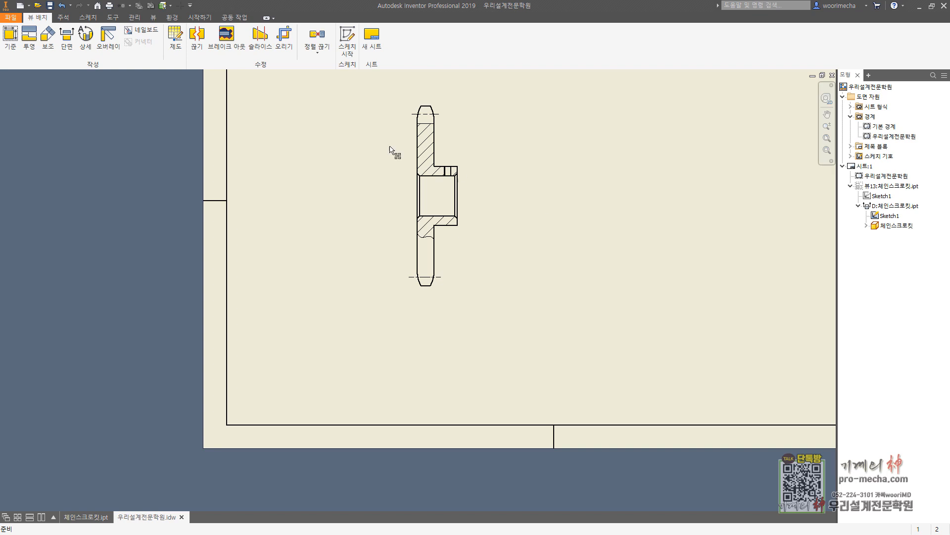
pyautogui.scroll(-3, 307, 225)
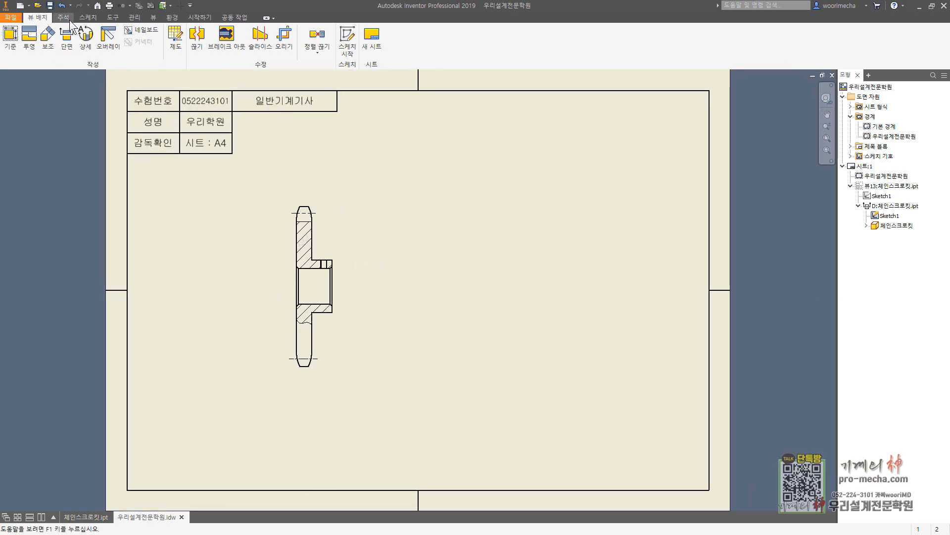
# Add bisector centerlines to the hub bore and the screw hole in the section view and move the view toward the sheet's centre.
pyautogui.click(62, 18)
pyautogui.click(381, 31)
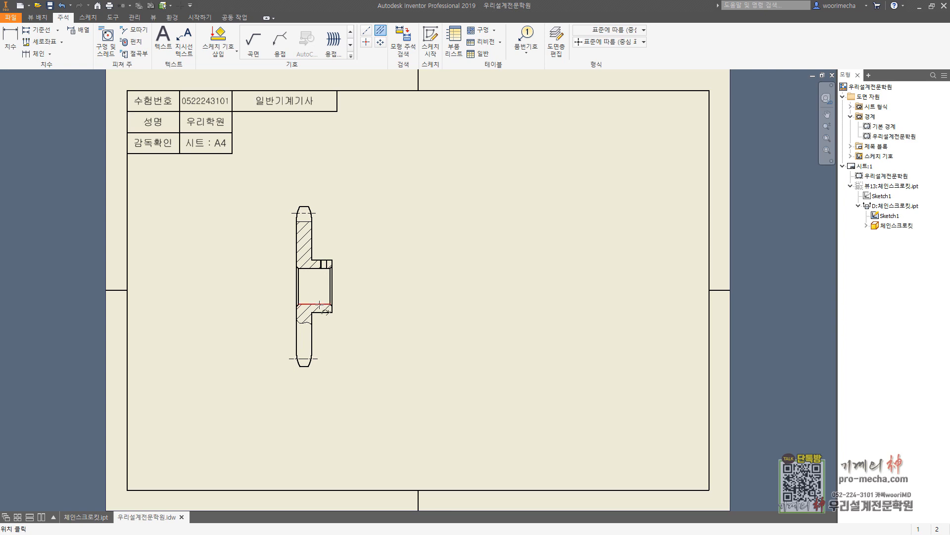
pyautogui.scroll(5, 326, 269)
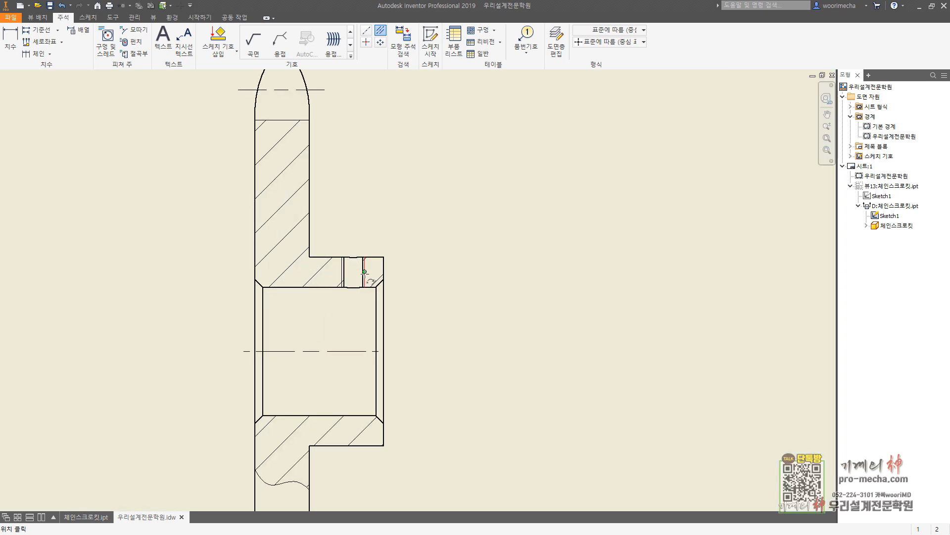
pyautogui.click(398, 259)
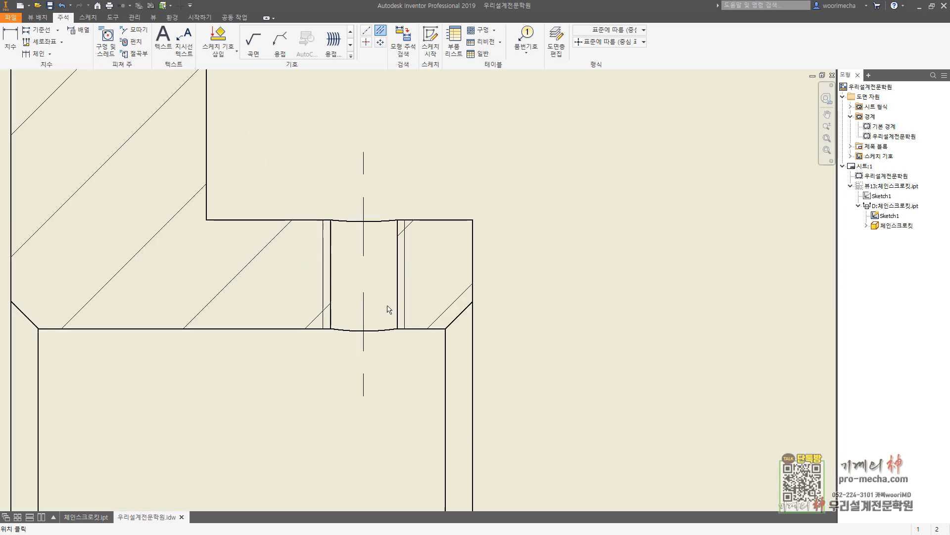
pyautogui.scroll(-3, 396, 307)
pyautogui.press('Escape')
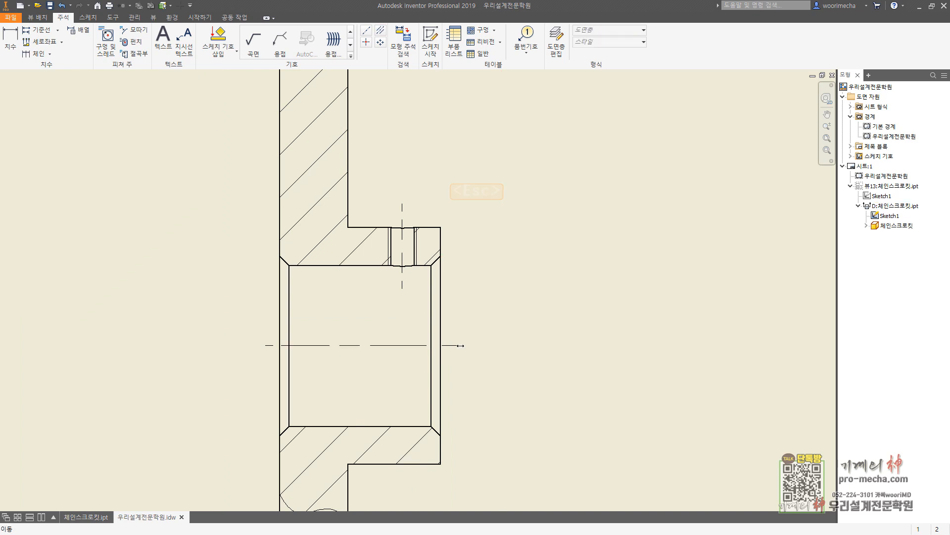
pyautogui.scroll(-6, 465, 335)
pyautogui.press('Escape')
pyautogui.moveTo(467, 247); pyautogui.dragTo(507, 238)
pyautogui.click(37, 17)
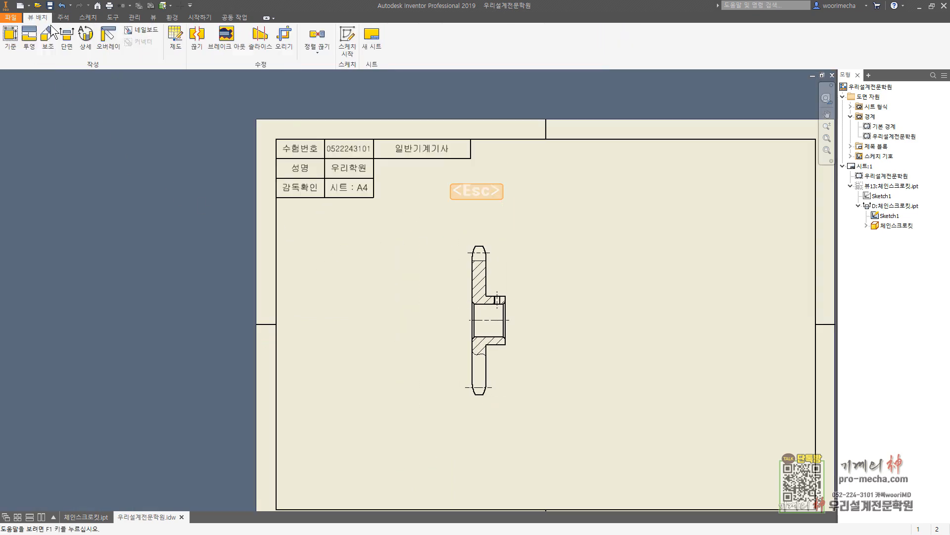
pyautogui.click(30, 42)
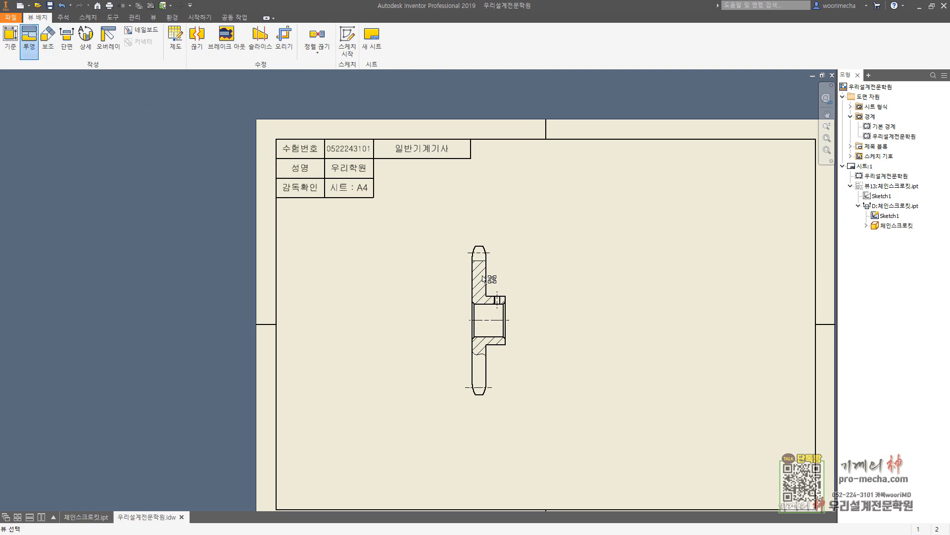
pyautogui.press('Escape')
pyautogui.press('Escape')
pyautogui.click(468, 269)
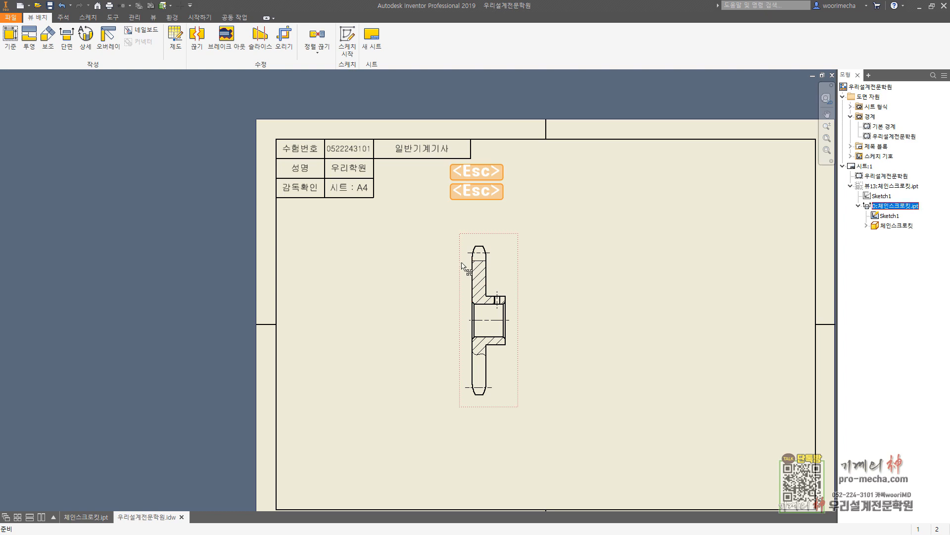
pyautogui.press('Escape')
pyautogui.press('Escape')
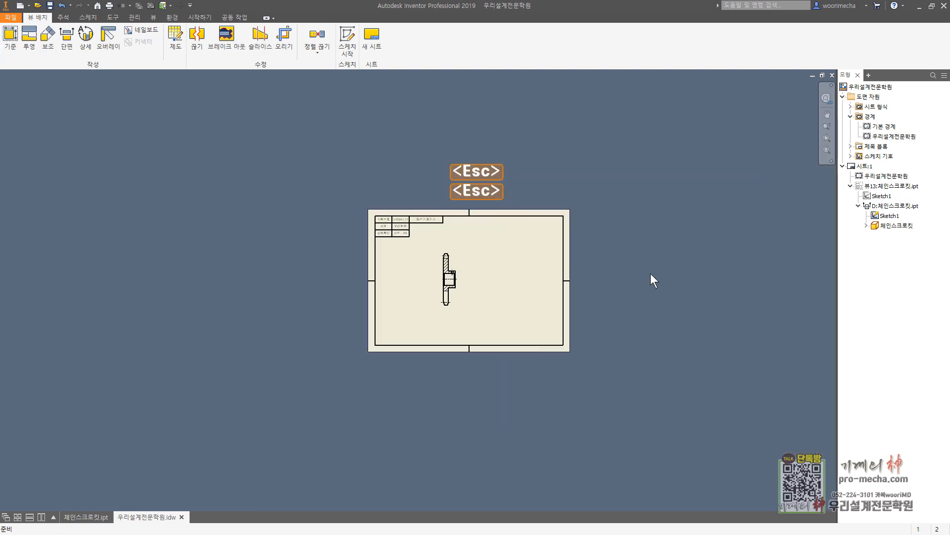
# Unsuppress the sprocket's base view, project a side view from it, and place the side view outside the sheet.
pyautogui.rightClick(883, 187)
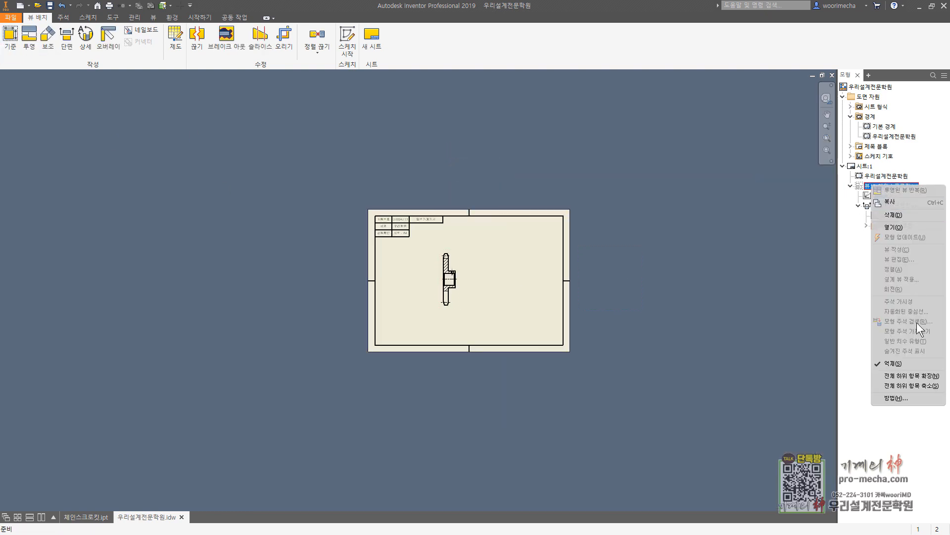
pyautogui.click(907, 365)
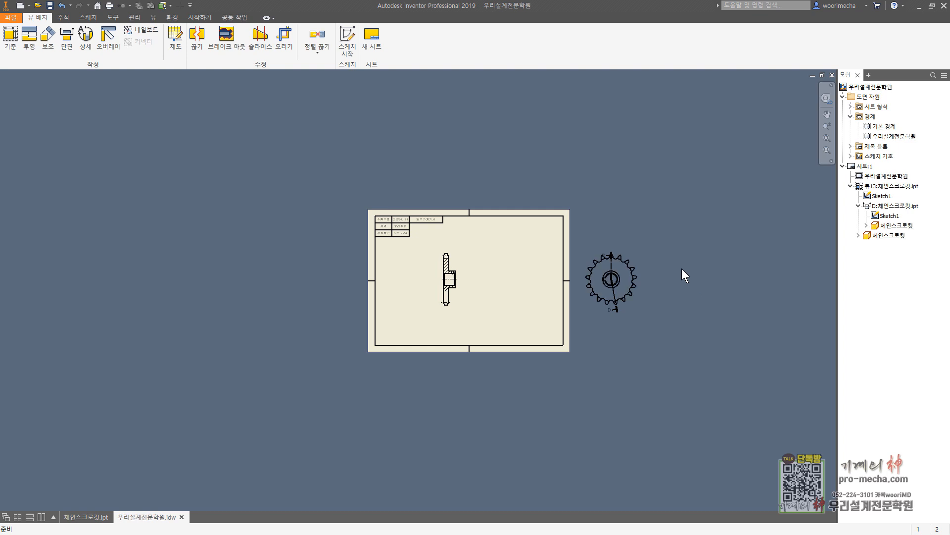
pyautogui.click(29, 40)
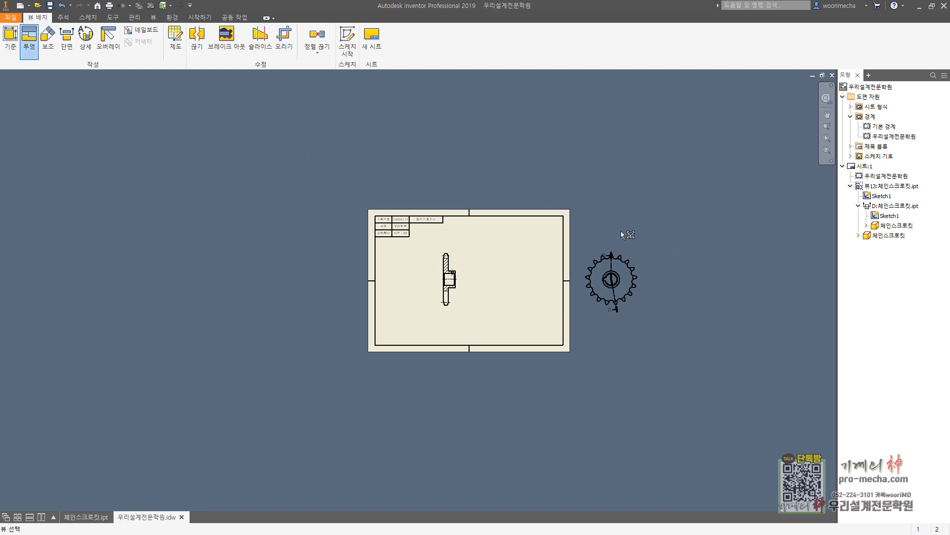
pyautogui.click(597, 259)
pyautogui.rightClick(540, 278)
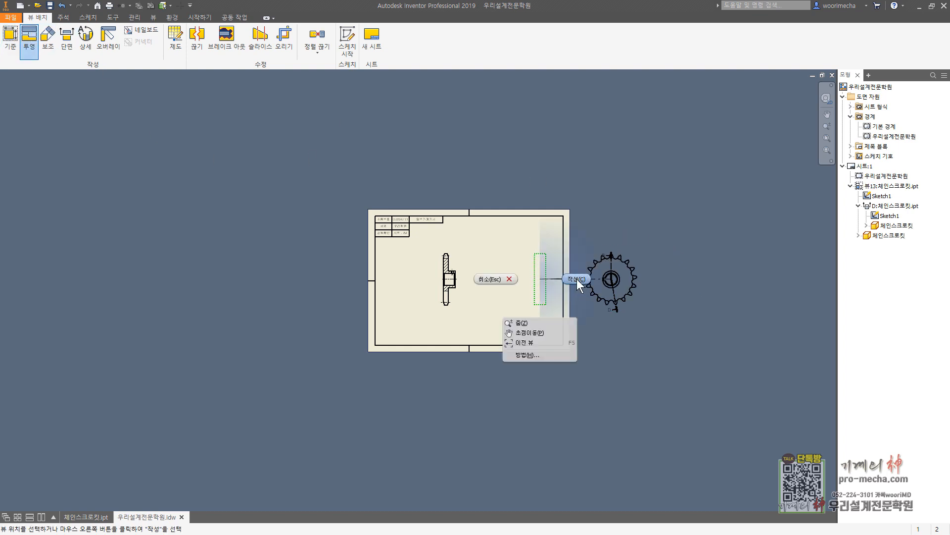
pyautogui.click(576, 279)
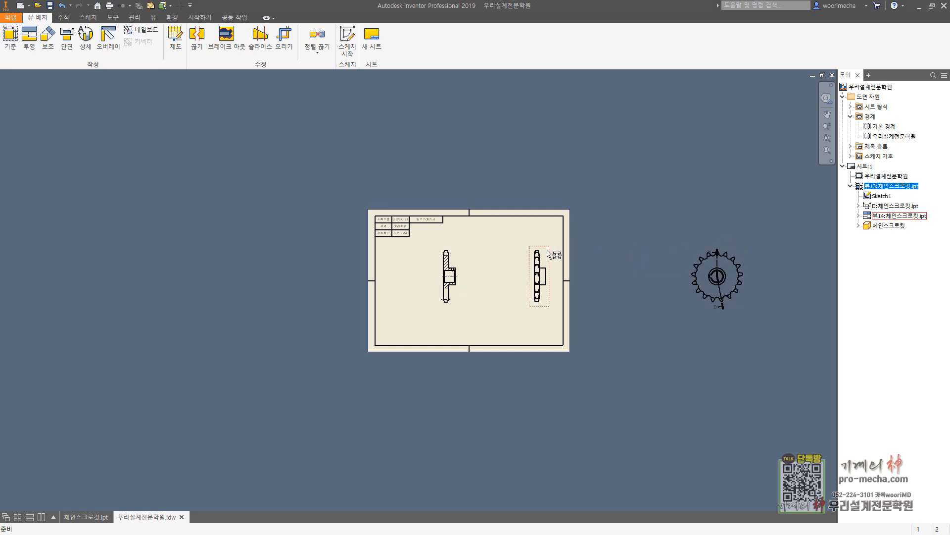
pyautogui.moveTo(547, 250); pyautogui.dragTo(643, 255)
pyautogui.press('Escape')
# Project a toothed face view from the side view and place it on the sheet to the left of the section view.
pyautogui.click(31, 41)
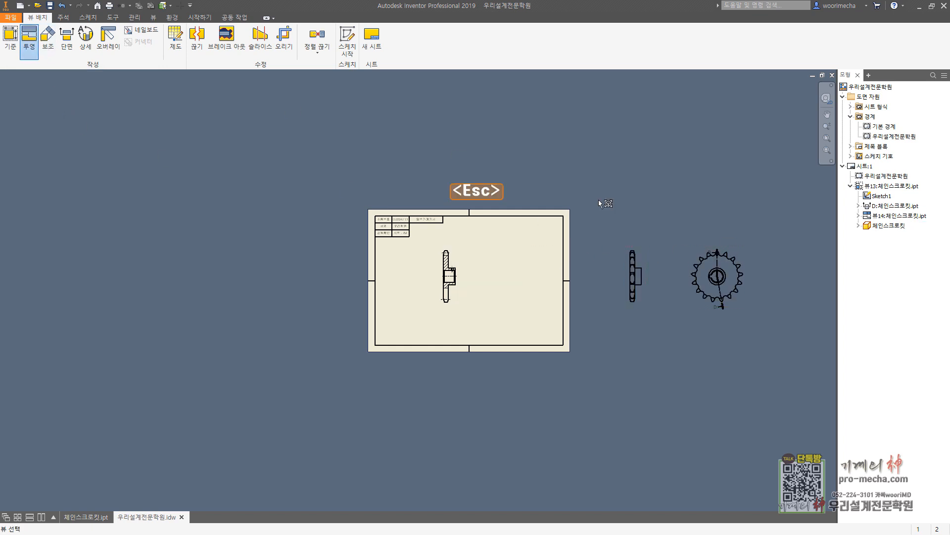
pyautogui.click(632, 268)
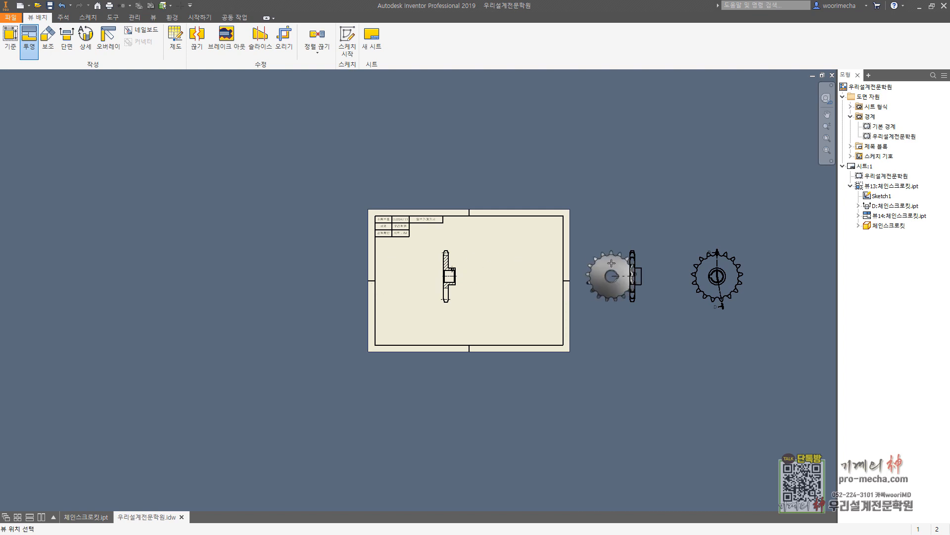
pyautogui.moveTo(770, 264); pyautogui.dragTo(675, 275, button='middle')
pyautogui.click(704, 276)
pyautogui.rightClick(701, 246)
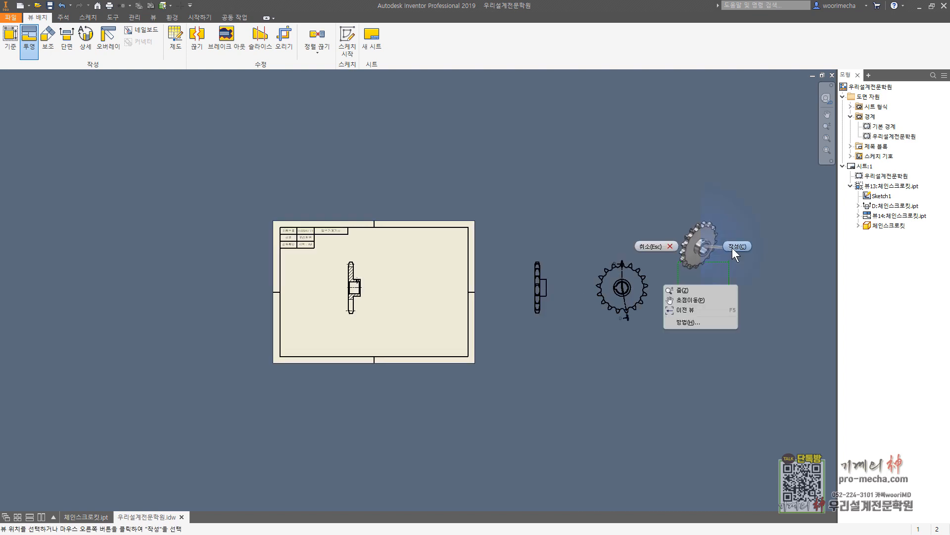
pyautogui.click(732, 247)
pyautogui.press('Escape')
pyautogui.moveTo(724, 257); pyautogui.dragTo(321, 257)
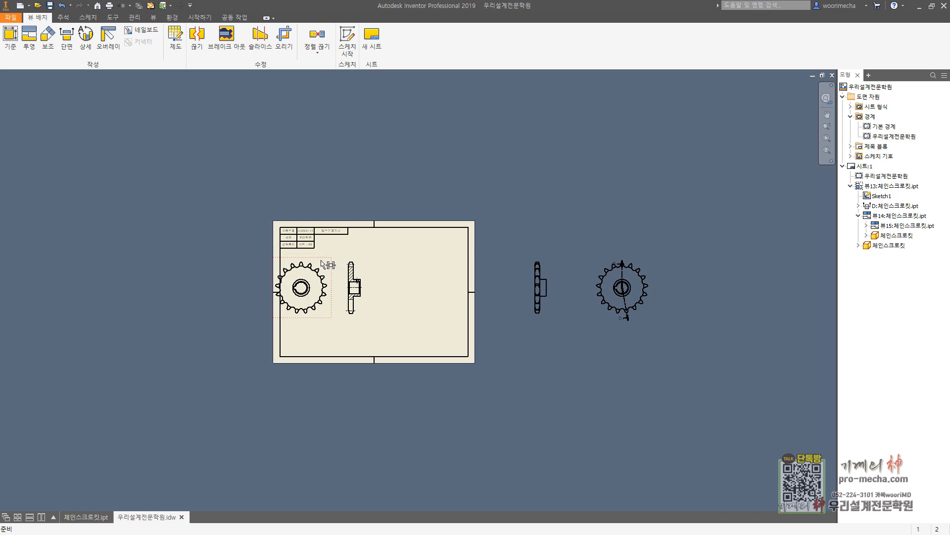
# Crop the toothed face view with a circular boundary centered on the bore and enclosing the keyway.
pyautogui.moveTo(300, 288); pyautogui.dragTo(481, 245, button='middle')
pyautogui.scroll(5, 480, 245)
pyautogui.press('Escape')
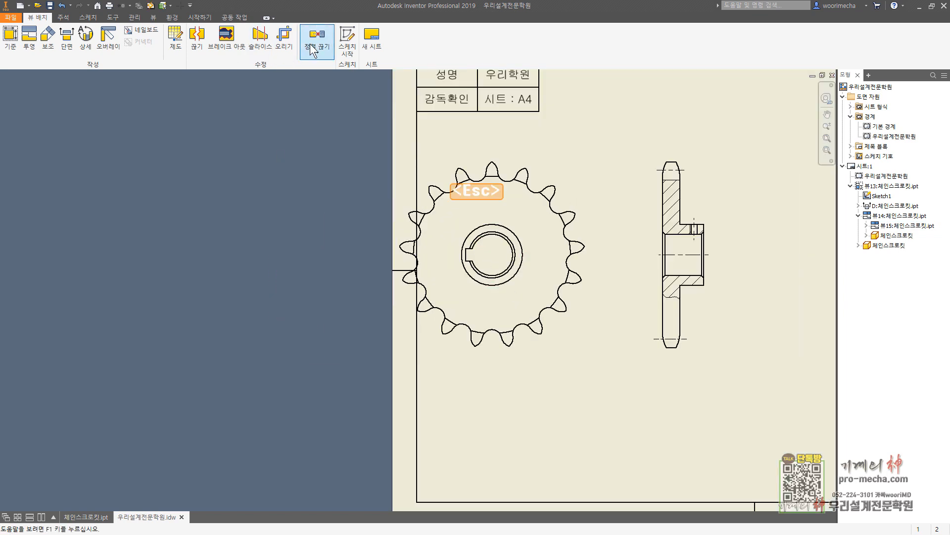
pyautogui.click(289, 39)
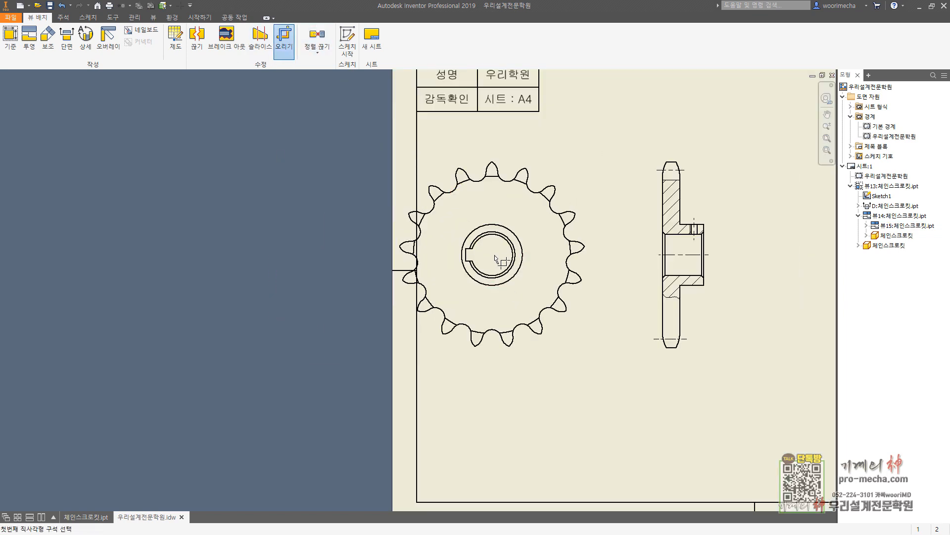
pyautogui.rightClick(496, 258)
pyautogui.click(486, 310)
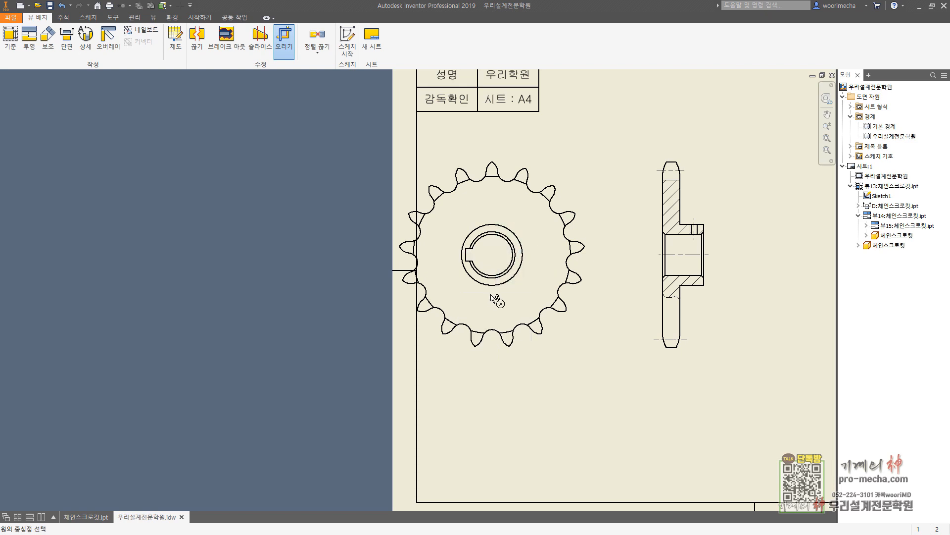
pyautogui.click(492, 255)
pyautogui.scroll(3, 523, 259)
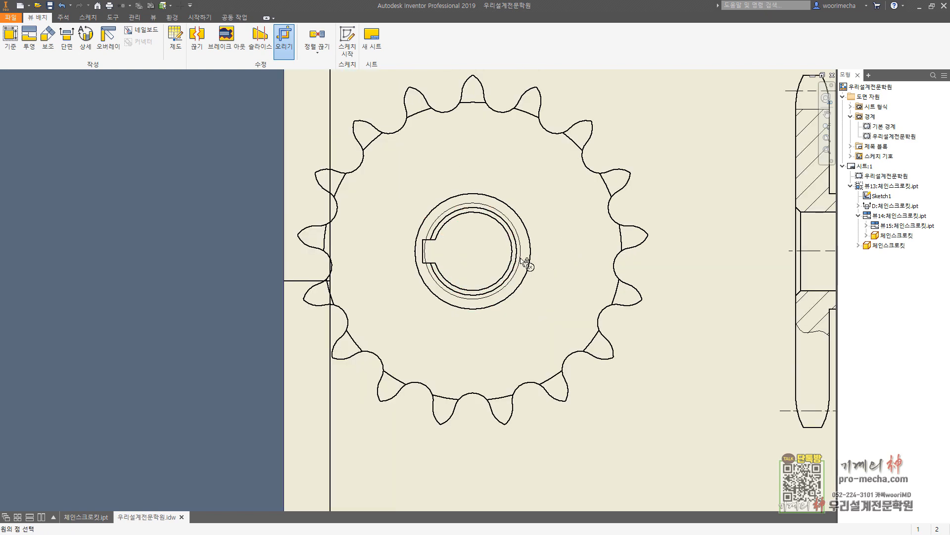
pyautogui.click(531, 260)
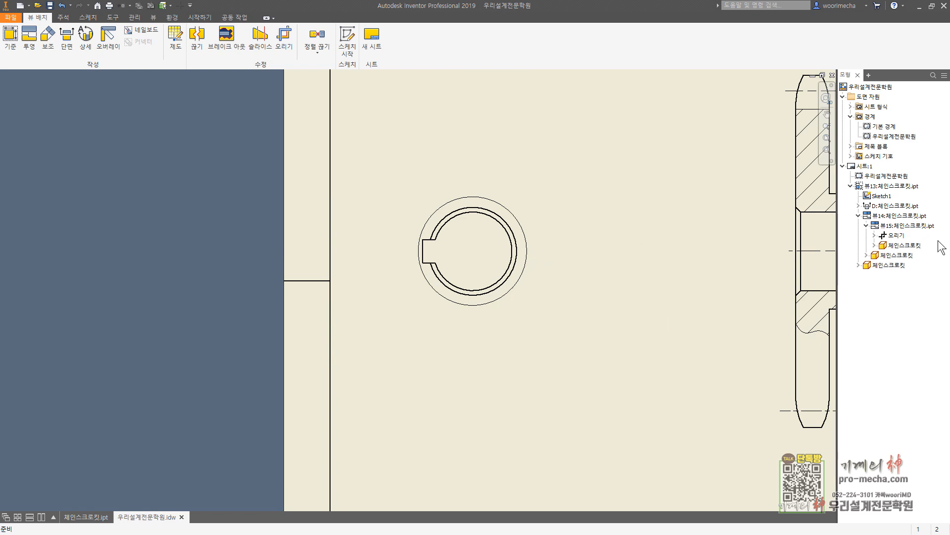
# Hide the crop boundary line and the chamfer edges around the bore, leaving only the bore and keyway outline.
pyautogui.rightClick(897, 236)
pyautogui.click(906, 264)
pyautogui.rightClick(517, 260)
pyautogui.click(552, 277)
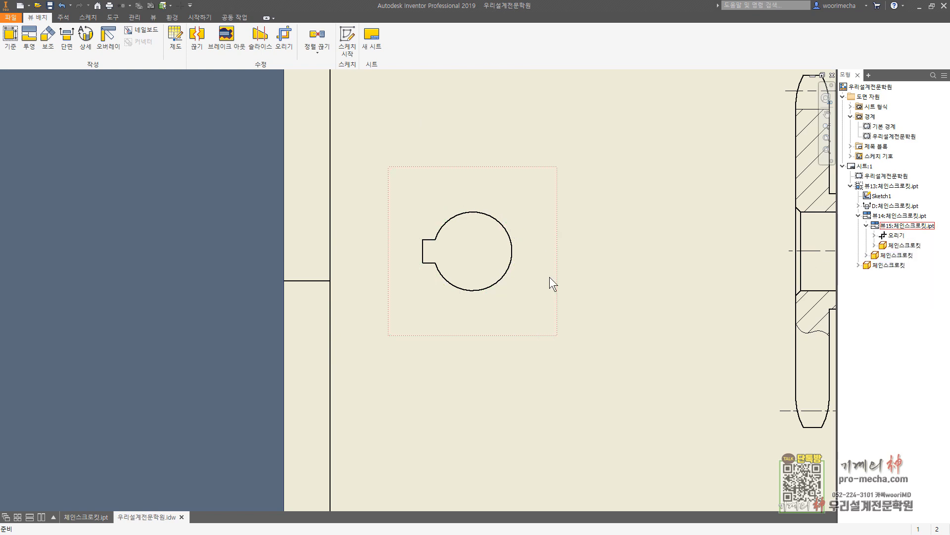
# Move the cropped keyway view closer to the section view.
pyautogui.moveTo(554, 206); pyautogui.dragTo(651, 258)
pyautogui.scroll(-5, 642, 289)
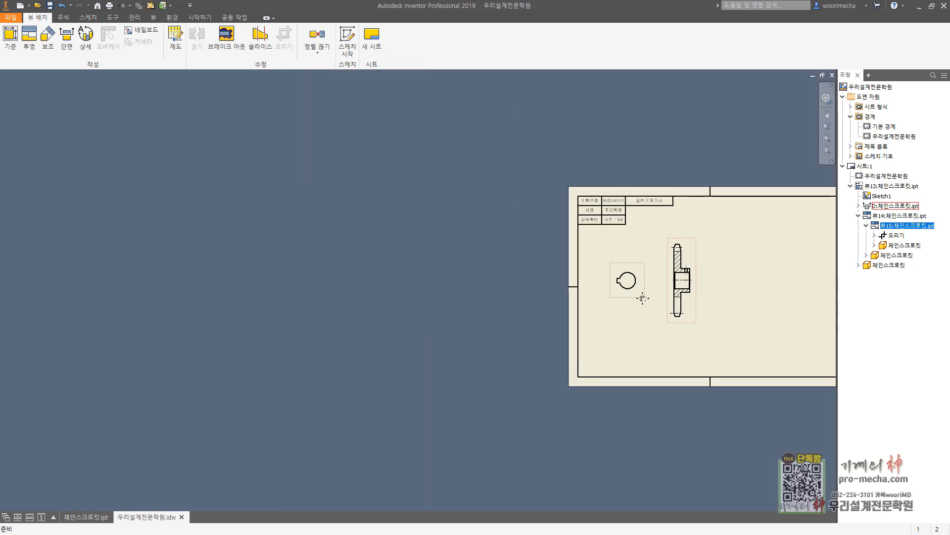
pyautogui.moveTo(642, 294); pyautogui.dragTo(482, 270, button='middle')
pyautogui.press('Escape')
pyautogui.moveTo(460, 306); pyautogui.dragTo(468, 282, button='middle')
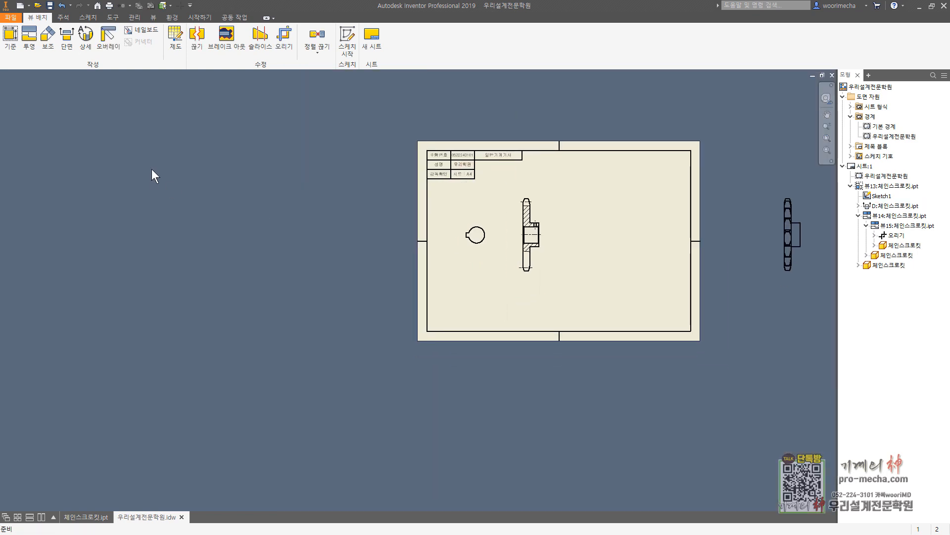
# Add a center mark to the keyed bore and extend its horizontal line past the keyway.
pyautogui.click(63, 17)
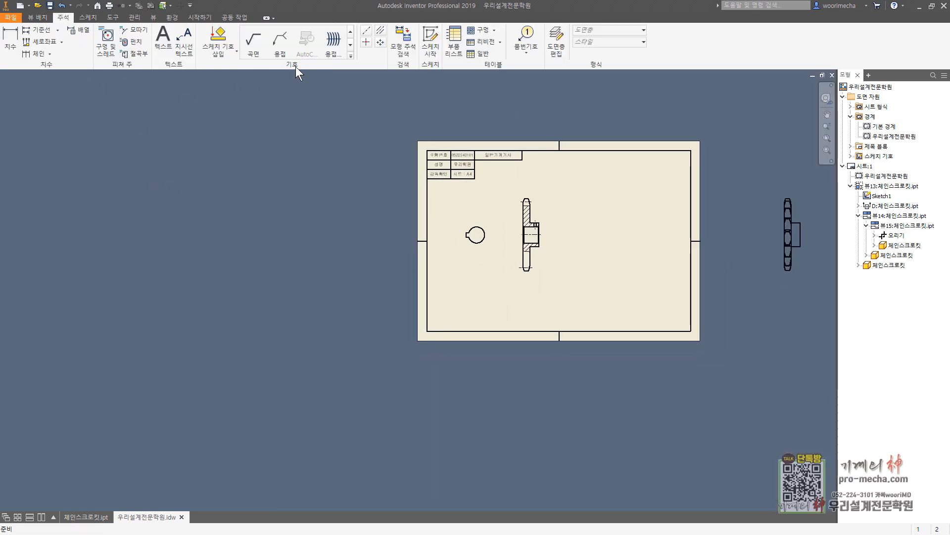
pyautogui.click(367, 44)
pyautogui.click(476, 235)
pyautogui.scroll(4, 483, 238)
pyautogui.press('Escape')
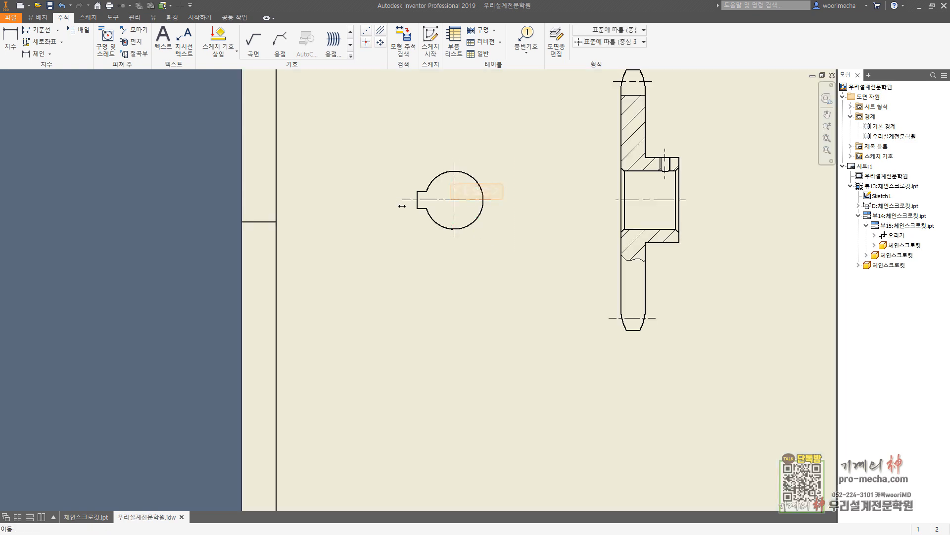
pyautogui.press('Escape')
pyautogui.middleClick(518, 290)
pyautogui.middleClick(518, 291)
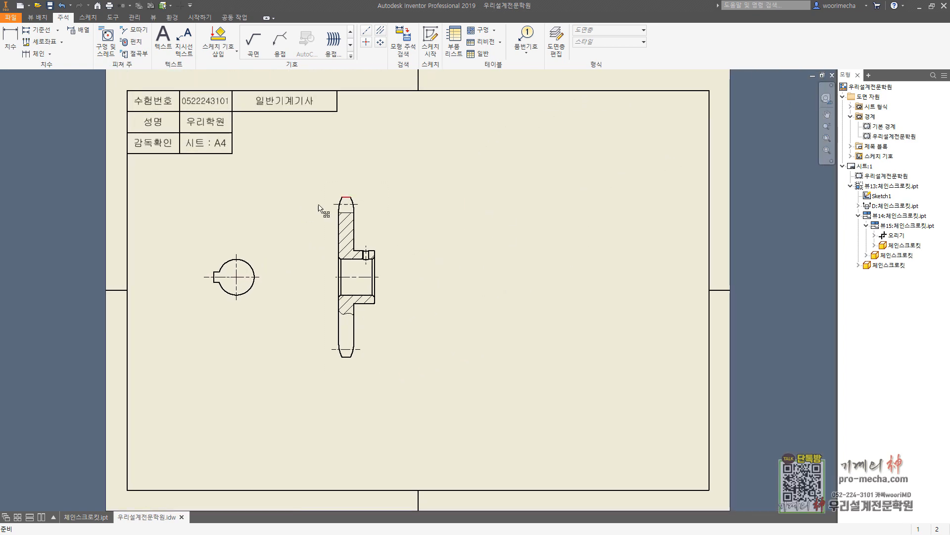
# Create a circular 2:1 detail view of the section view's upper tooth, labelled H, and place it below the keyway view.
pyautogui.click(44, 19)
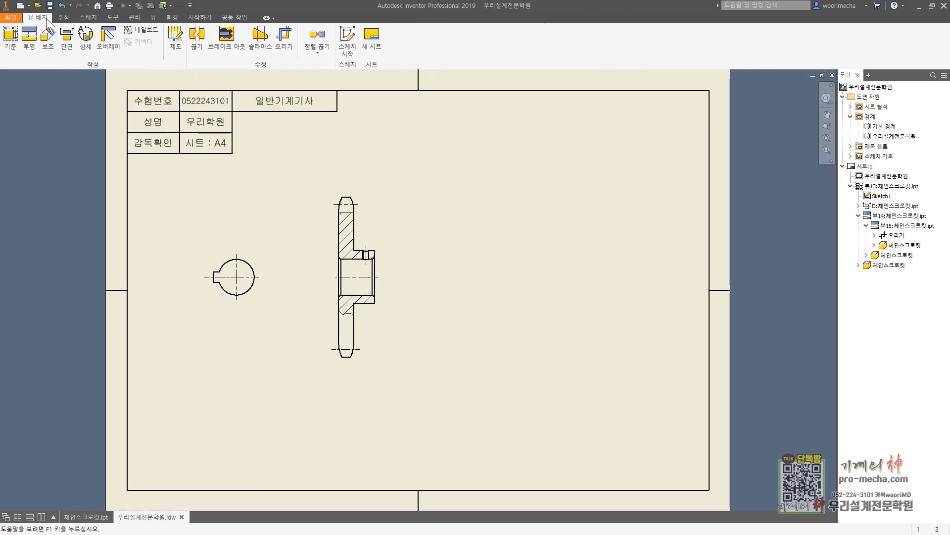
pyautogui.click(85, 39)
pyautogui.scroll(5, 353, 200)
pyautogui.click(323, 223)
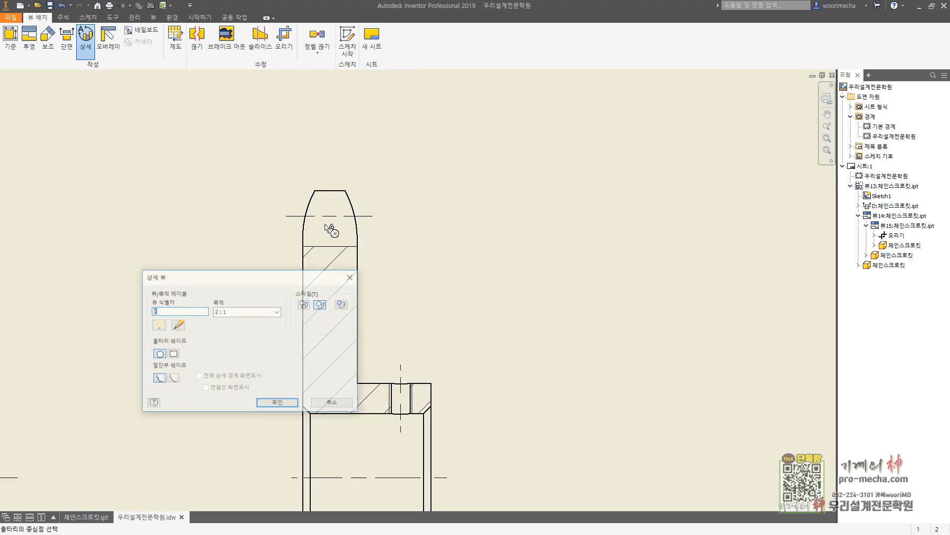
pyautogui.click(325, 223)
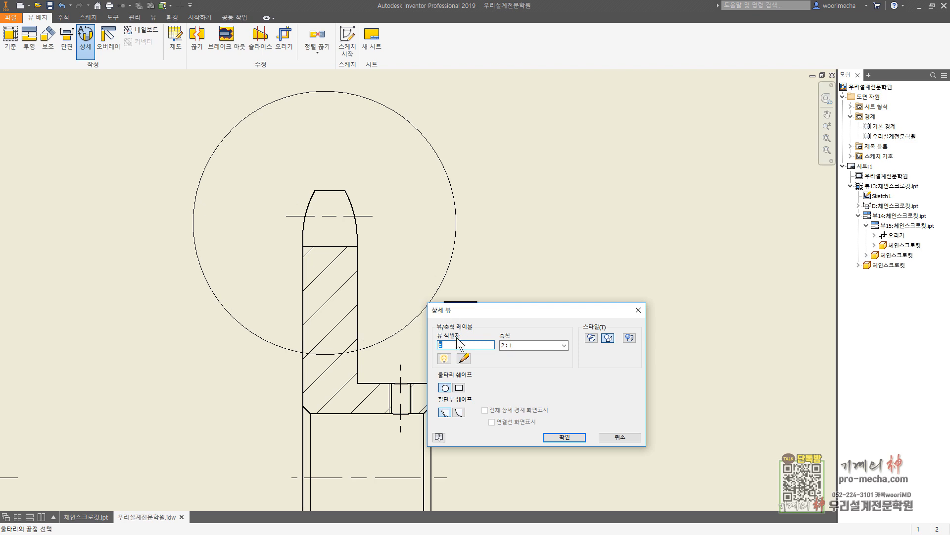
pyautogui.write('ㅗ')
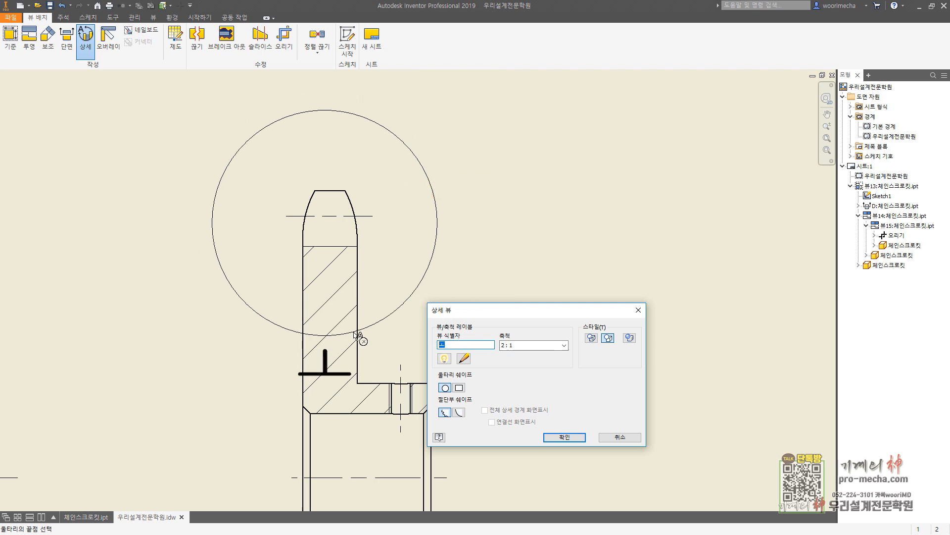
pyautogui.press('Hangul')
pyautogui.write('H')
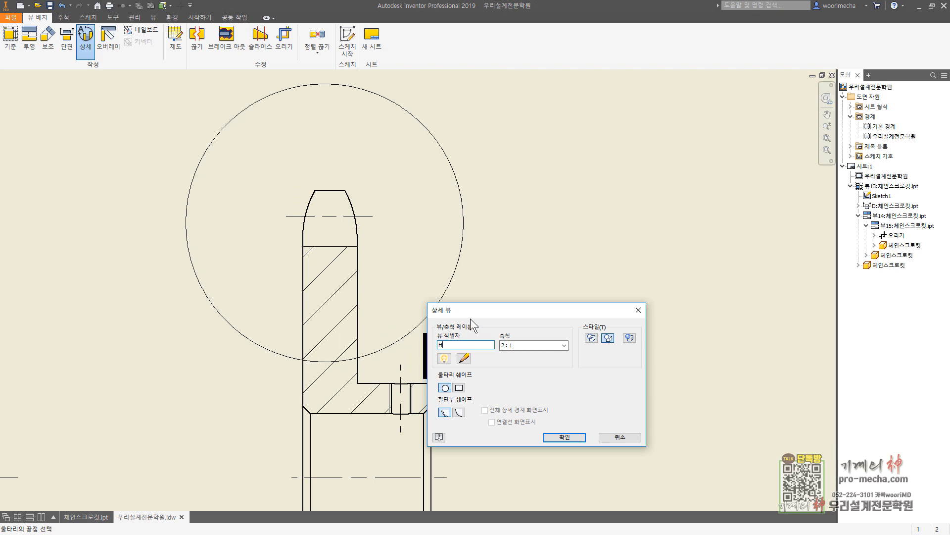
pyautogui.click(374, 253)
pyautogui.scroll(-6, 314, 311)
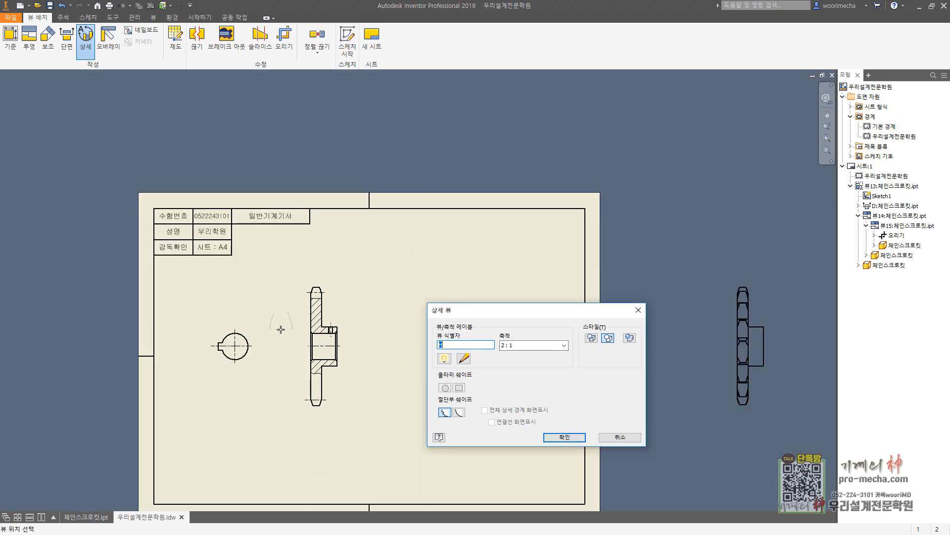
pyautogui.moveTo(281, 329); pyautogui.dragTo(414, 189, button='middle')
pyautogui.click(349, 312)
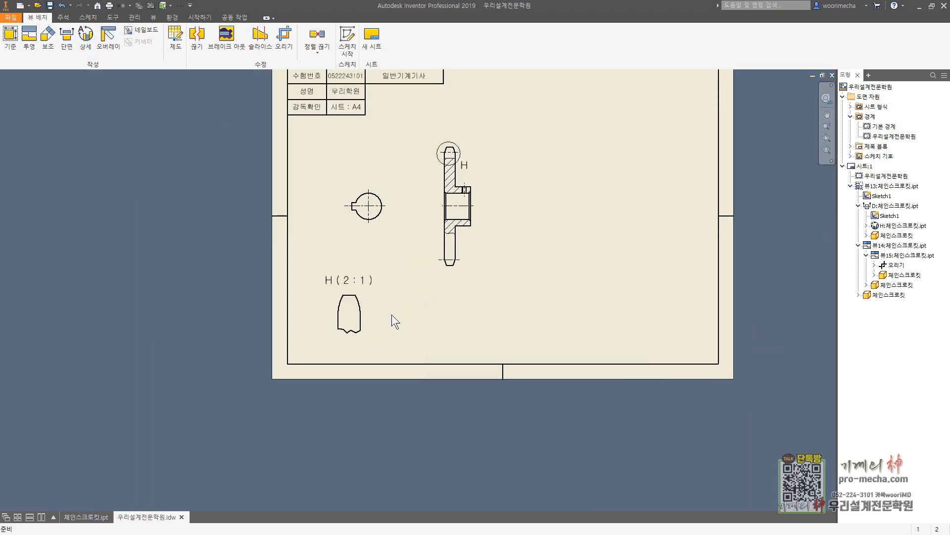
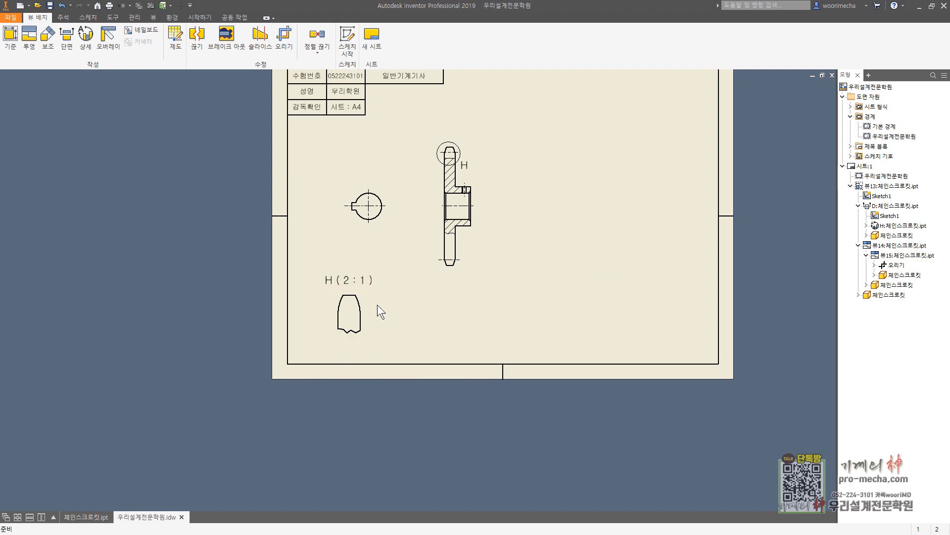
# Give detail view H a smooth cutout edge and display its full circular boundary.
pyautogui.click(439, 158)
pyautogui.rightClick(438, 159)
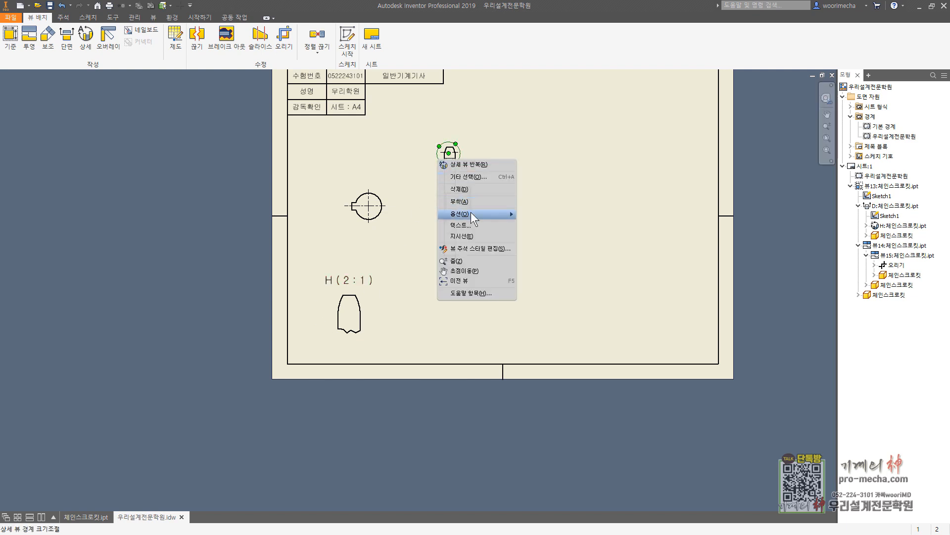
pyautogui.moveTo(470, 212)
pyautogui.click(540, 212)
pyautogui.rightClick(439, 161)
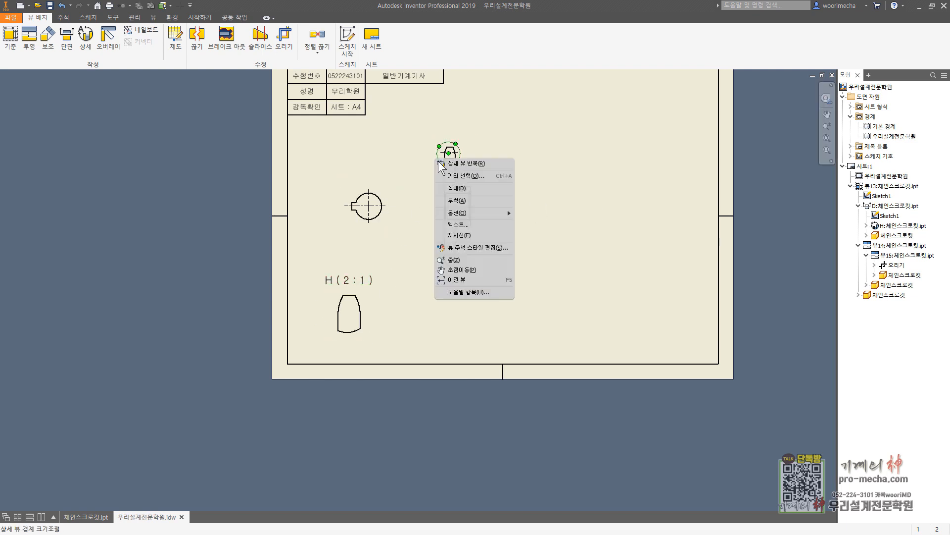
pyautogui.click(533, 224)
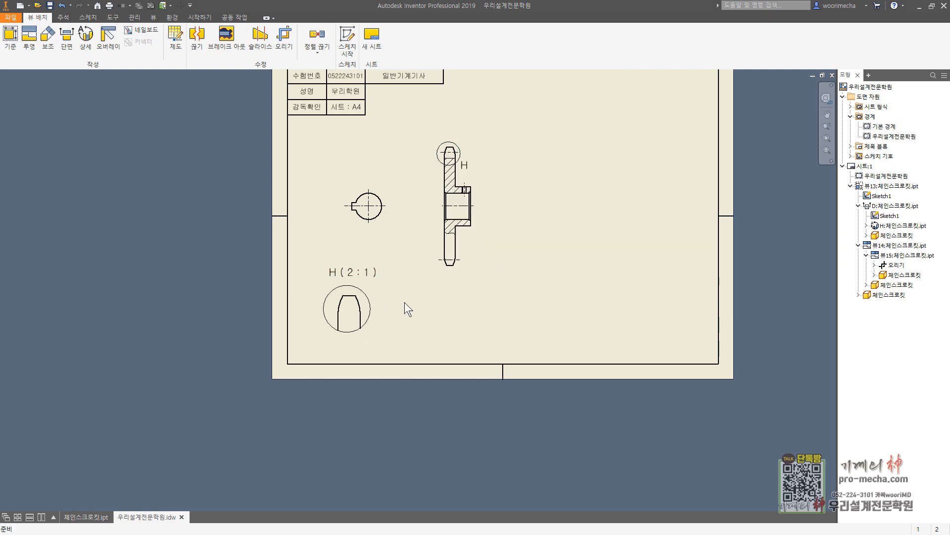
# Move the "H (2:1)" label so it sits below the circular detail view.
pyautogui.moveTo(405, 302); pyautogui.dragTo(461, 275, button='middle')
pyautogui.press('Escape')
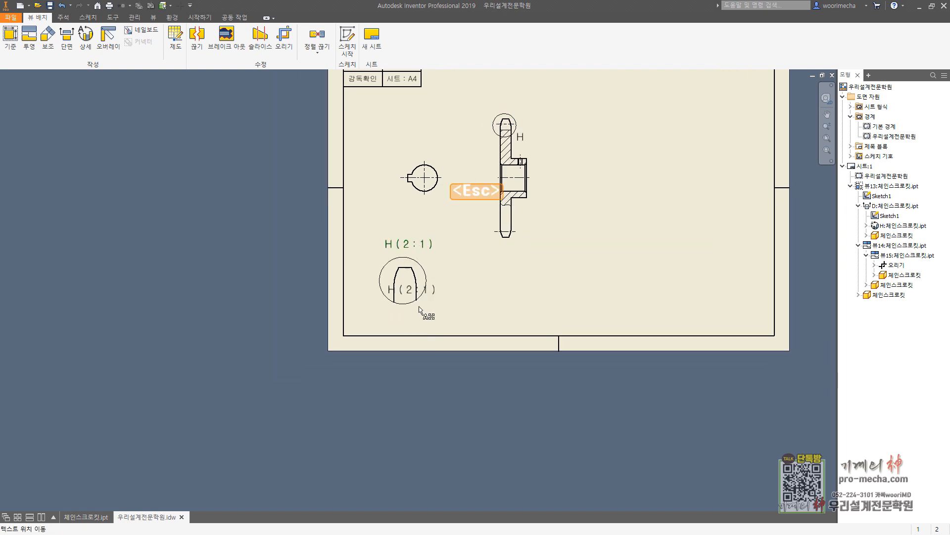
pyautogui.moveTo(420, 292); pyautogui.dragTo(415, 321)
pyautogui.moveTo(494, 279); pyautogui.dragTo(503, 274, button='middle')
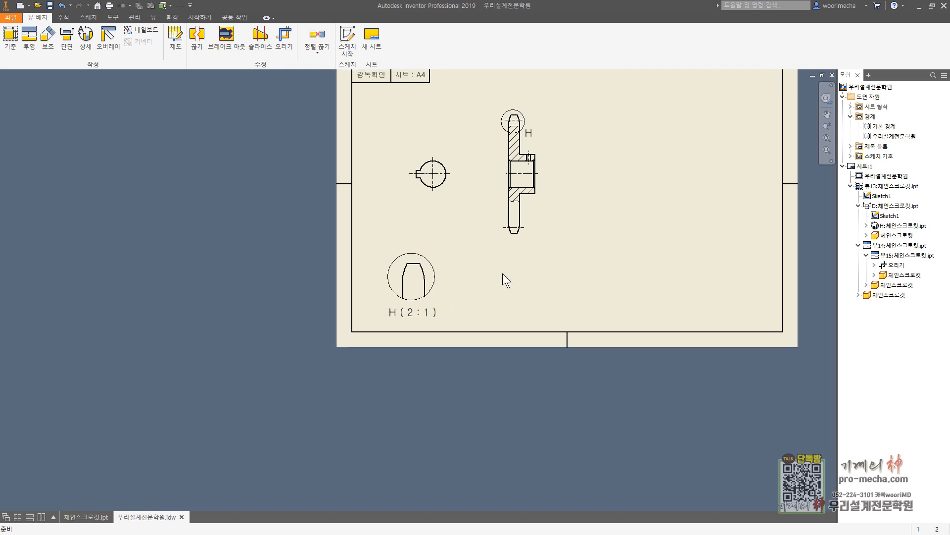
pyautogui.press('Escape')
# Dimension the horizontal width of the left curved flank in detail view H, placing the dimension above the tooth.
pyautogui.click(63, 18)
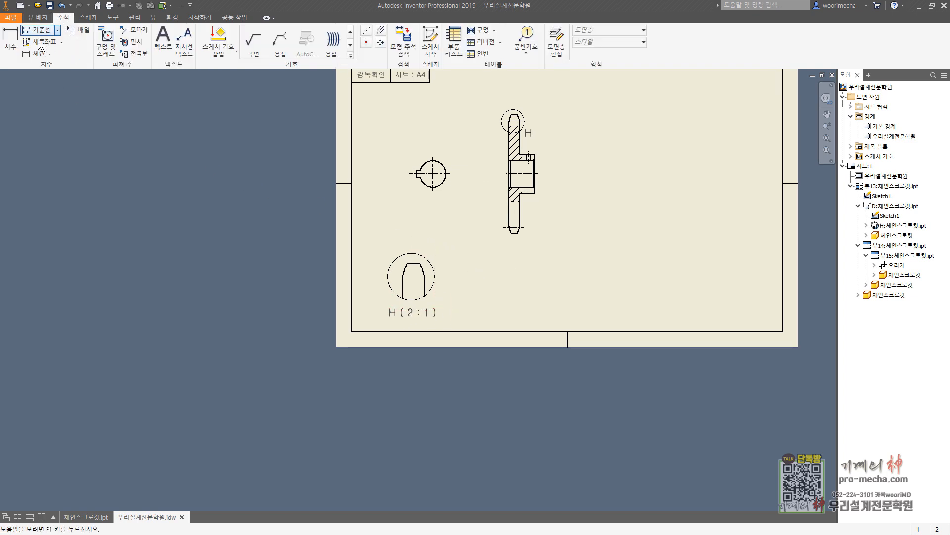
pyautogui.click(10, 42)
pyautogui.scroll(3, 400, 293)
pyautogui.click(398, 287)
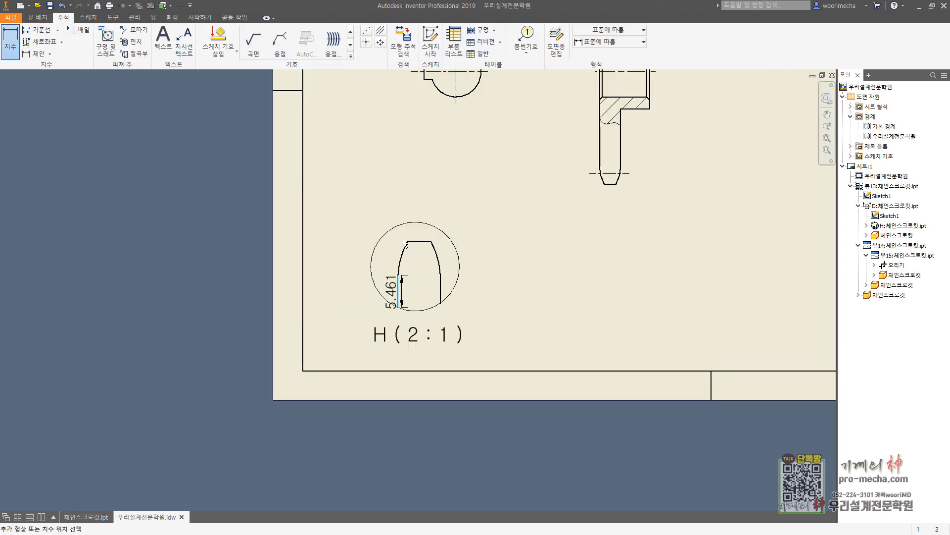
pyautogui.click(419, 242)
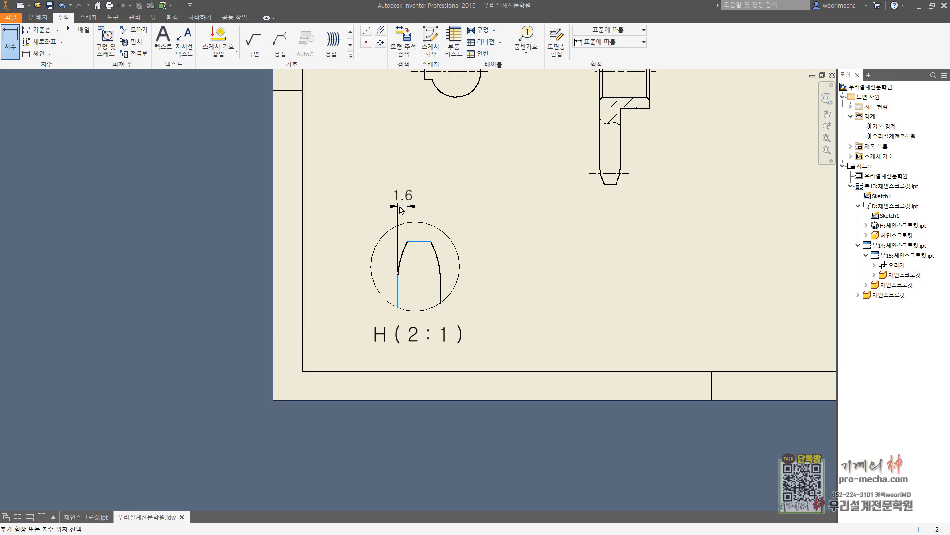
pyautogui.click(350, 242)
pyautogui.click(263, 270)
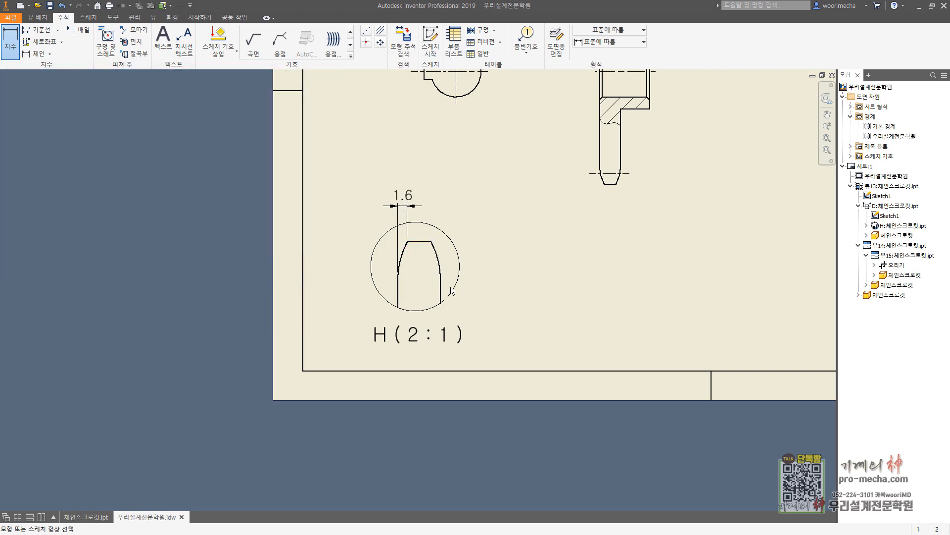
# Dimension the horizontal width of the tooth's right curved flank in line with the left flank dimension.
pyautogui.click(441, 287)
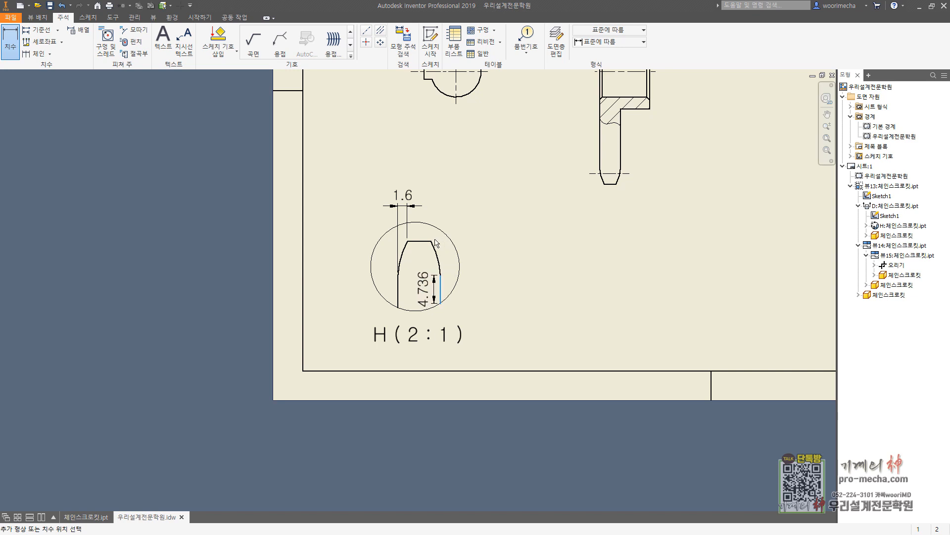
pyautogui.click(426, 241)
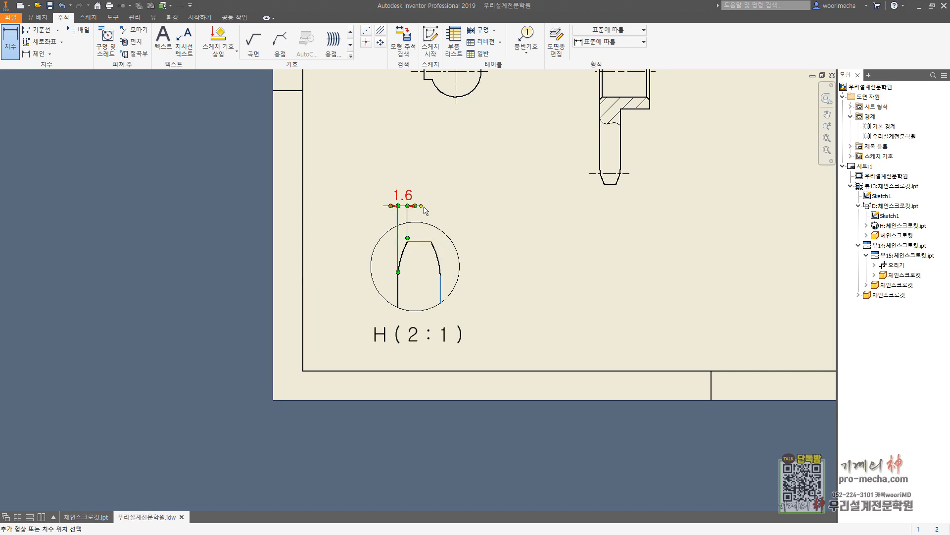
pyautogui.click(391, 278)
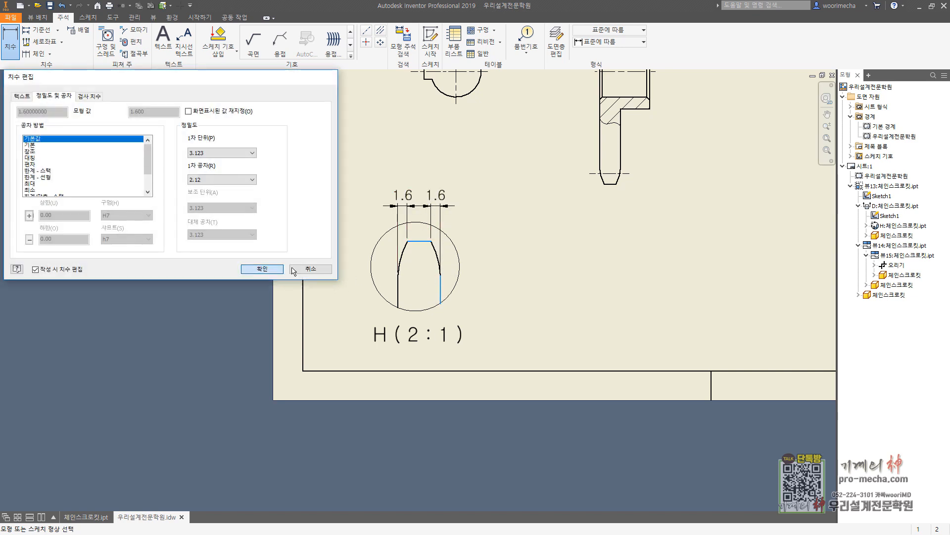
pyautogui.click(268, 271)
pyautogui.press('Escape')
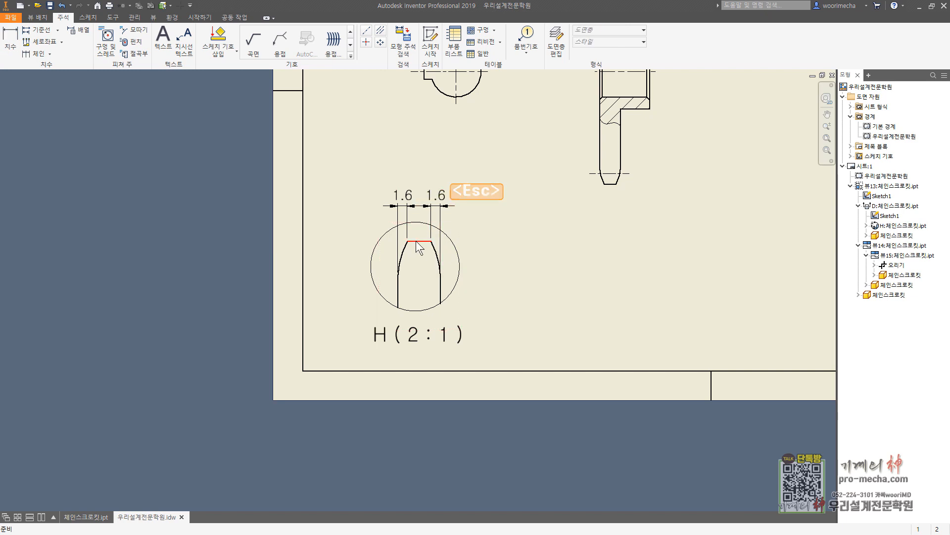
# Change the inner arrowhead of the left flank width dimension to the oblique style (기울기).
pyautogui.scroll(5, 416, 242)
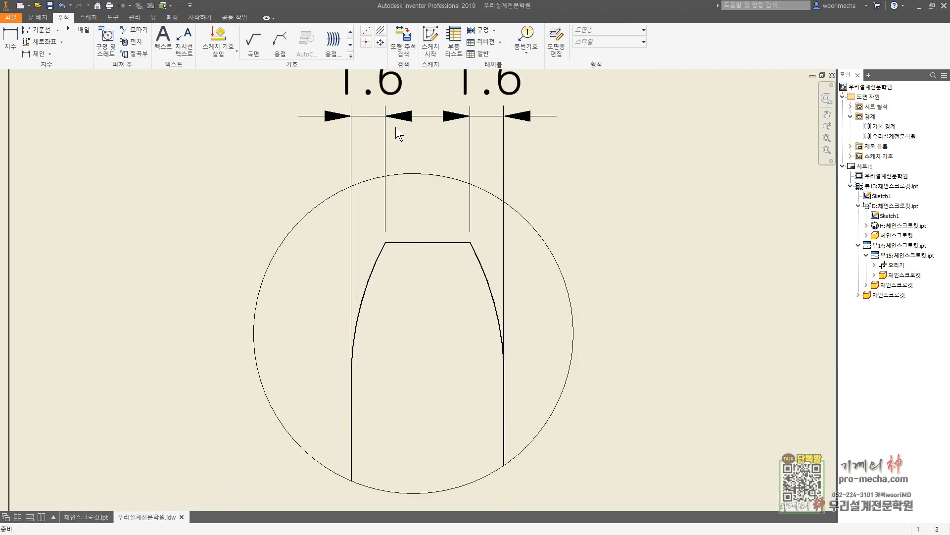
pyautogui.moveTo(376, 119)
pyautogui.mouseDown(button='middle')
pyautogui.moveTo(369, 156)
pyautogui.moveTo(382, 206)
pyautogui.mouseUp(button='middle')
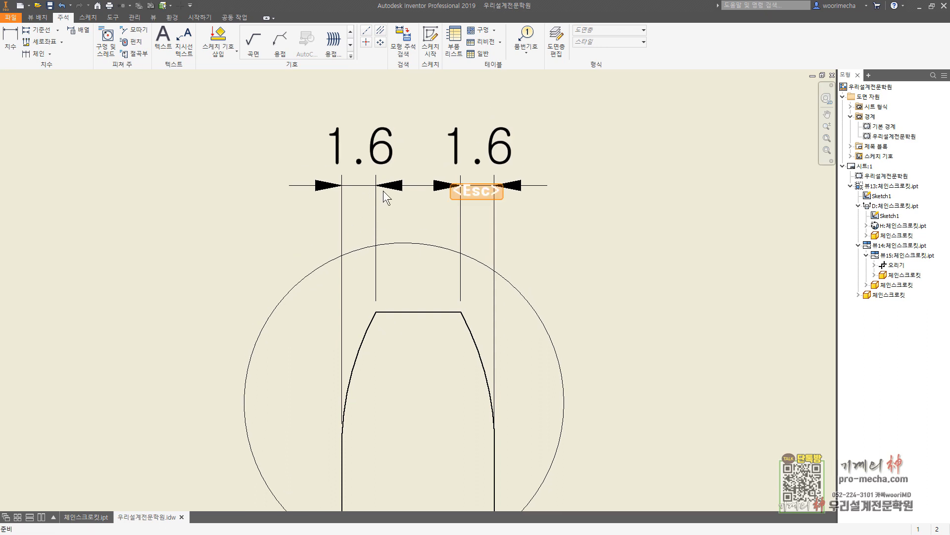
pyautogui.click(377, 206)
pyautogui.rightClick(377, 206)
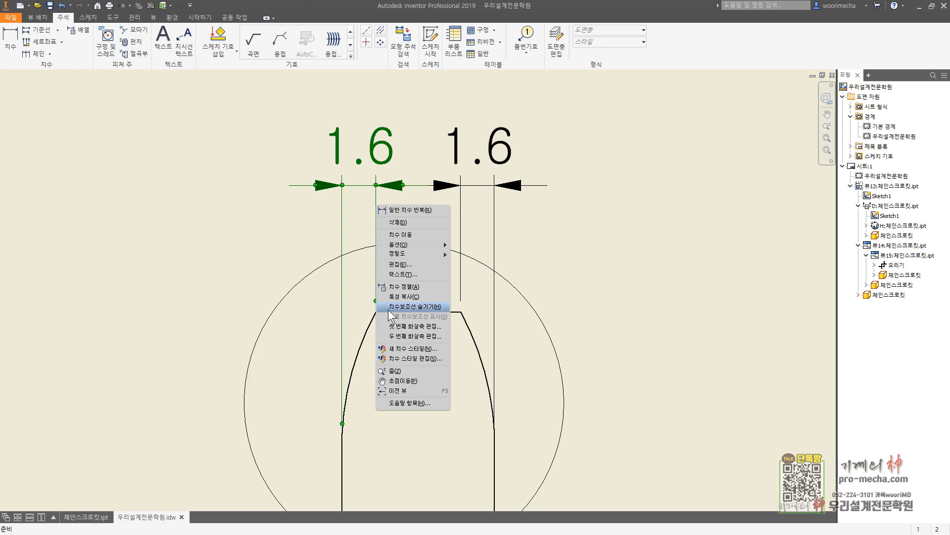
pyautogui.click(417, 336)
pyautogui.click(486, 361)
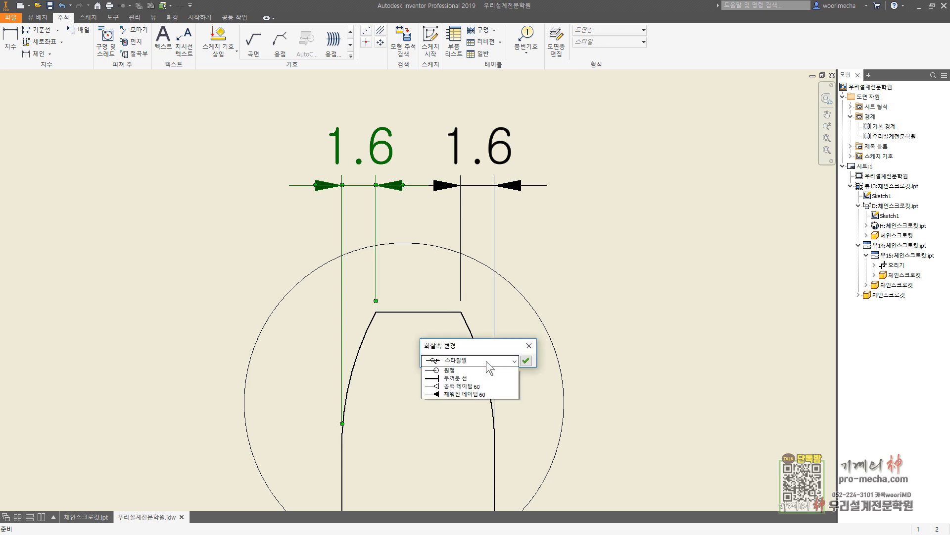
pyautogui.click(452, 481)
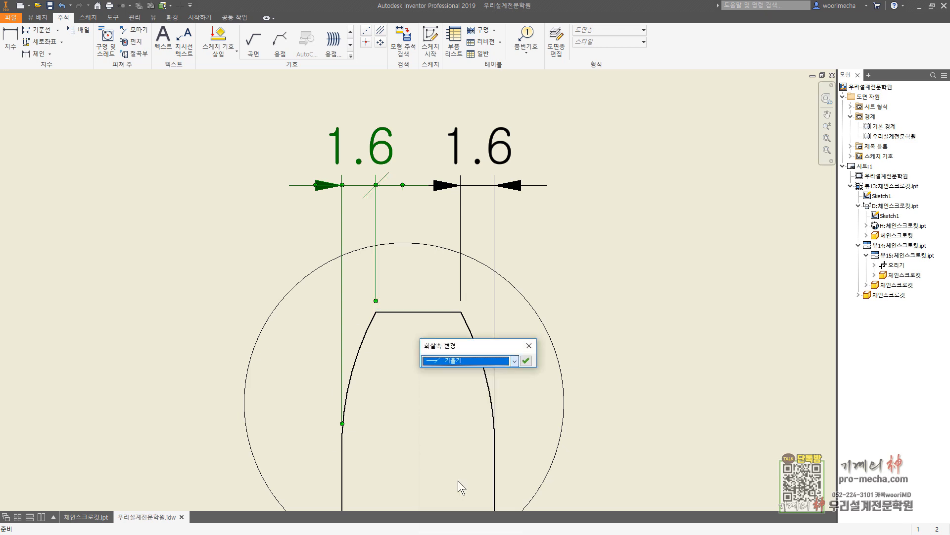
pyautogui.click(531, 363)
pyautogui.press('Escape')
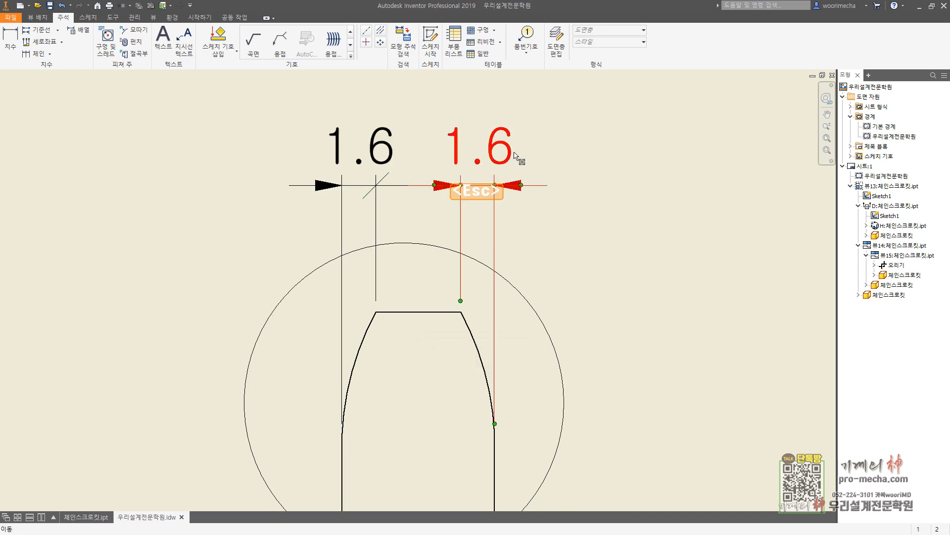
# Change the inner arrowhead of the right flank width dimension to the oblique style (기울기).
pyautogui.rightClick(515, 154)
pyautogui.click(551, 281)
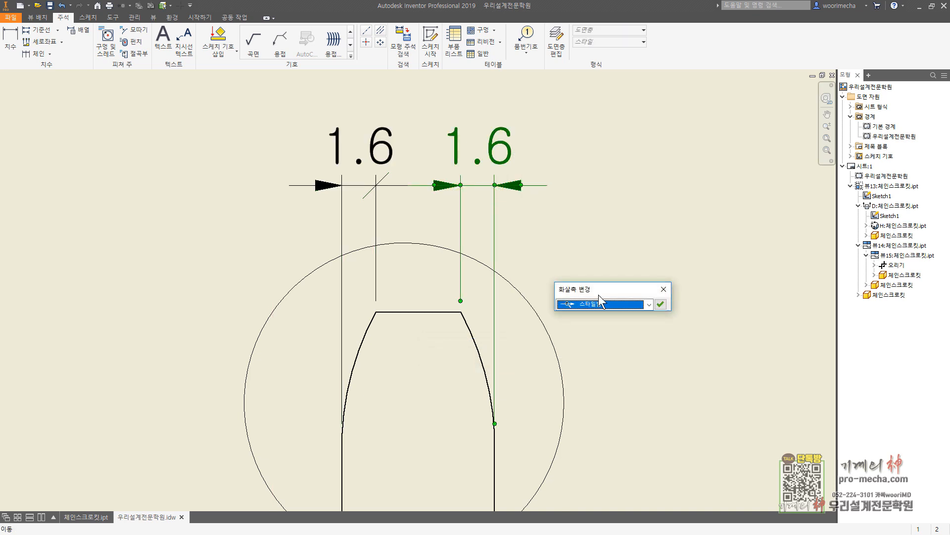
pyautogui.click(591, 306)
pyautogui.click(586, 417)
pyautogui.click(660, 305)
pyautogui.scroll(-3, 653, 334)
pyautogui.press('Escape')
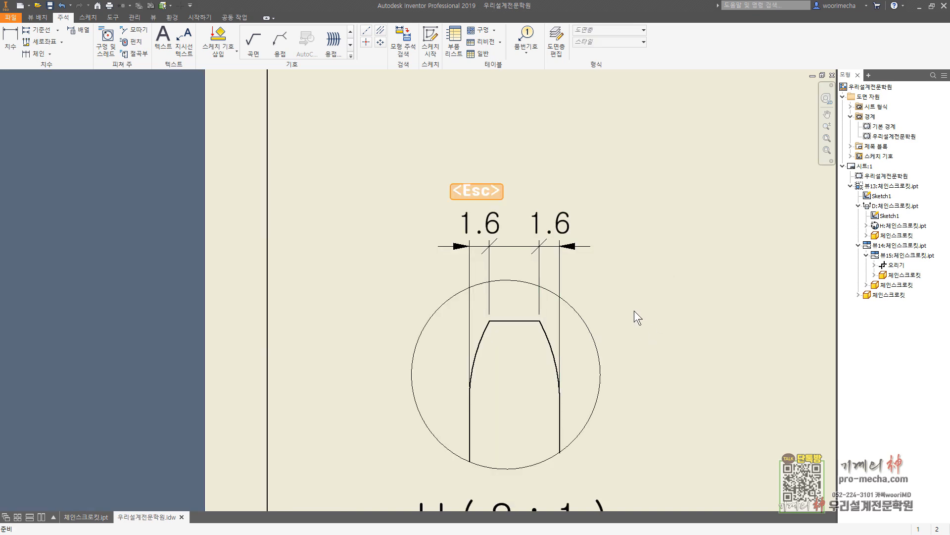
# Add a radius dimension to the left flank arc in detail view H, with its text outside the circle.
pyautogui.moveTo(363, 225); pyautogui.dragTo(245, 122, button='middle')
pyautogui.press('d')
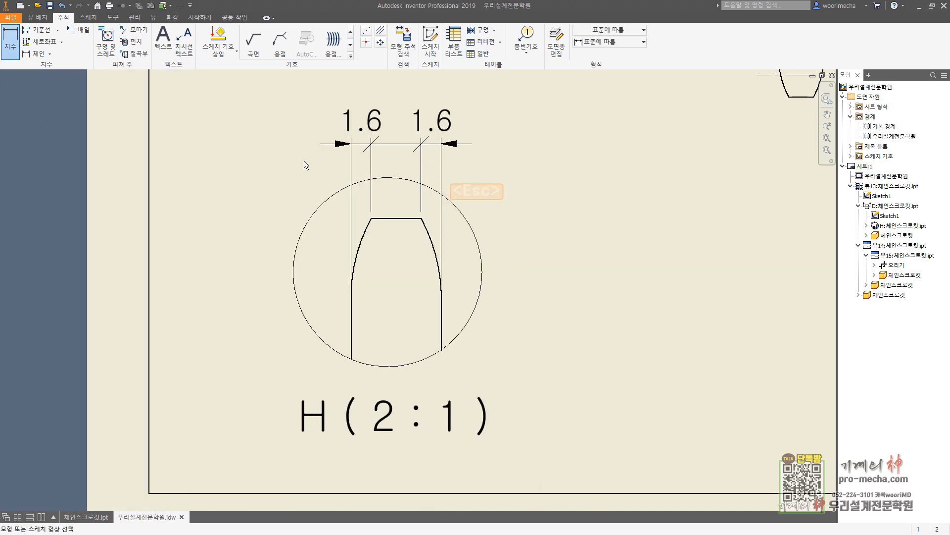
pyautogui.click(366, 238)
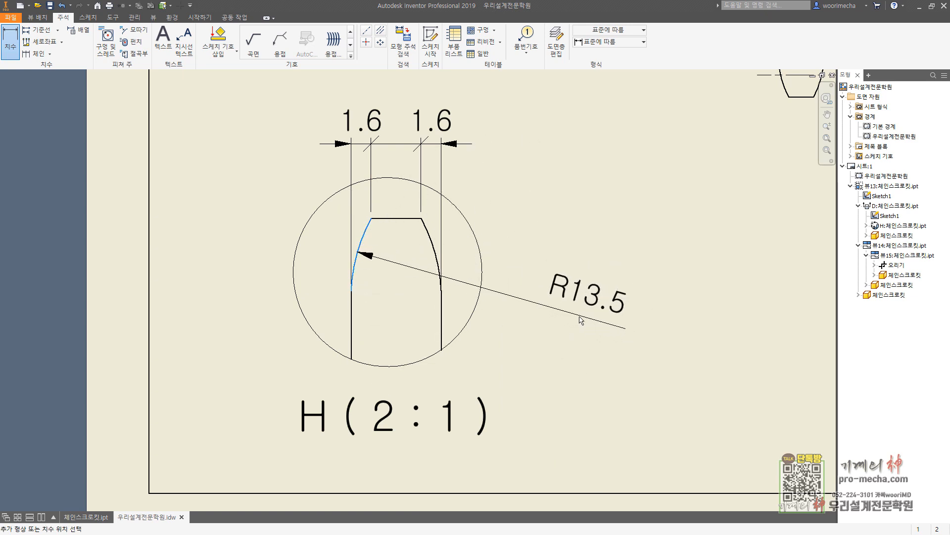
pyautogui.click(578, 323)
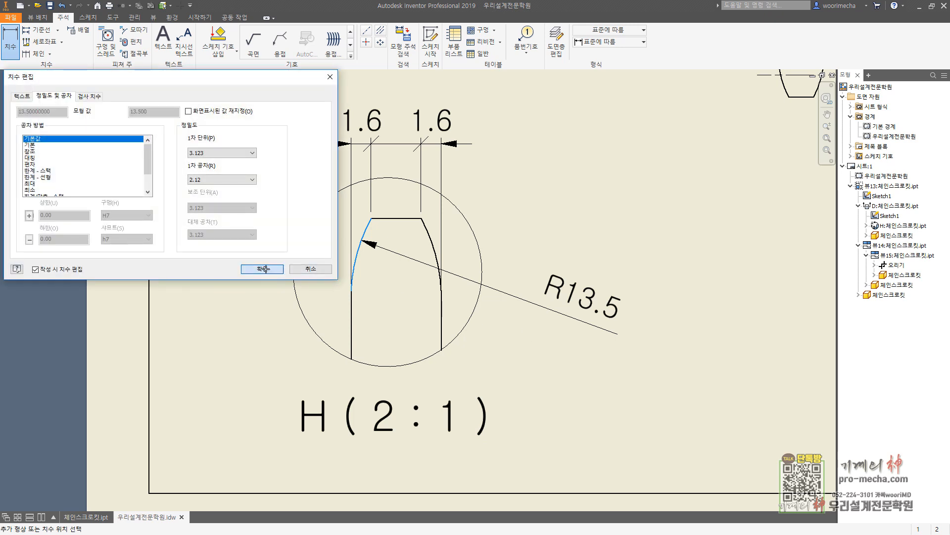
pyautogui.click(264, 269)
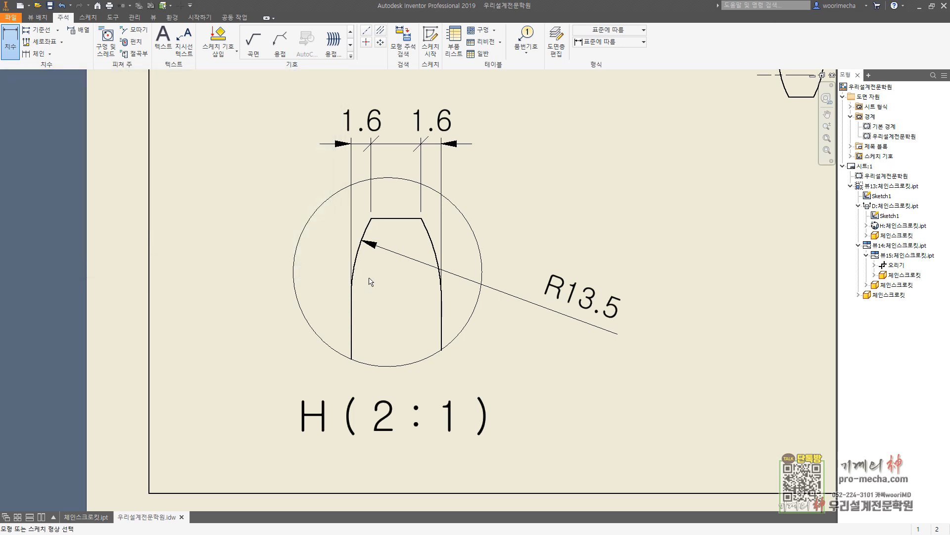
# Dimension the vertical distance from the tooth's flat tip to the centre of the left flank arc.
pyautogui.click(409, 222)
pyautogui.click(358, 252)
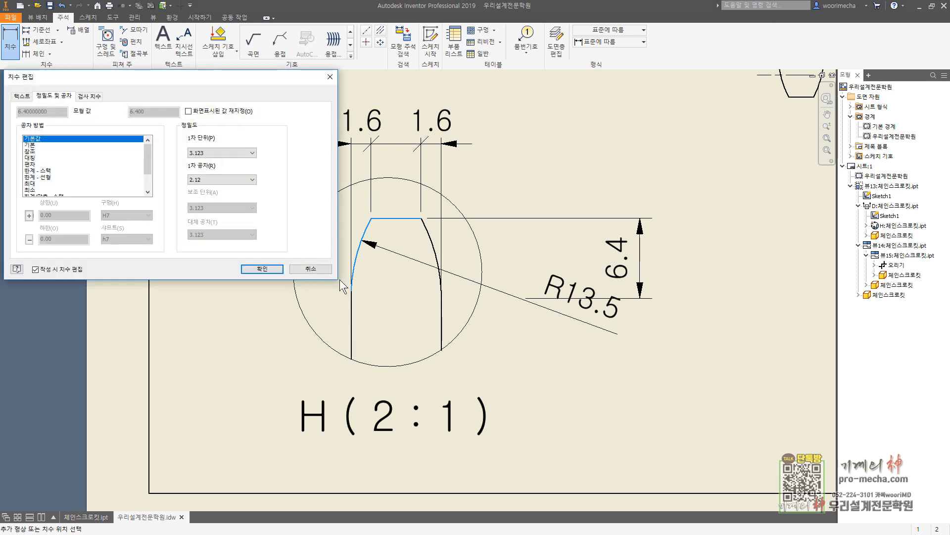
pyautogui.click(273, 272)
pyautogui.press('Escape')
# Move the flank radius text and the vertical tooth height dimension closer to the detail circle.
pyautogui.moveTo(590, 308); pyautogui.dragTo(527, 282)
pyautogui.moveTo(529, 273)
pyautogui.mouseDown()
pyautogui.moveTo(509, 258)
pyautogui.moveTo(549, 282)
pyautogui.moveTo(584, 324)
pyautogui.moveTo(534, 273)
pyautogui.mouseUp()
pyautogui.press('Escape')
pyautogui.click(627, 268)
pyautogui.moveTo(626, 267); pyautogui.dragTo(588, 269)
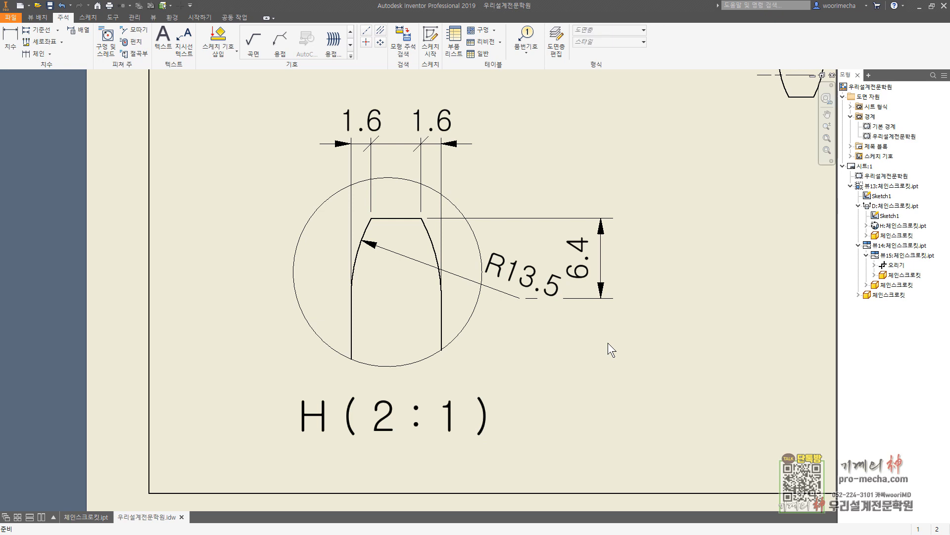
pyautogui.scroll(-5, 608, 342)
pyautogui.press('Escape')
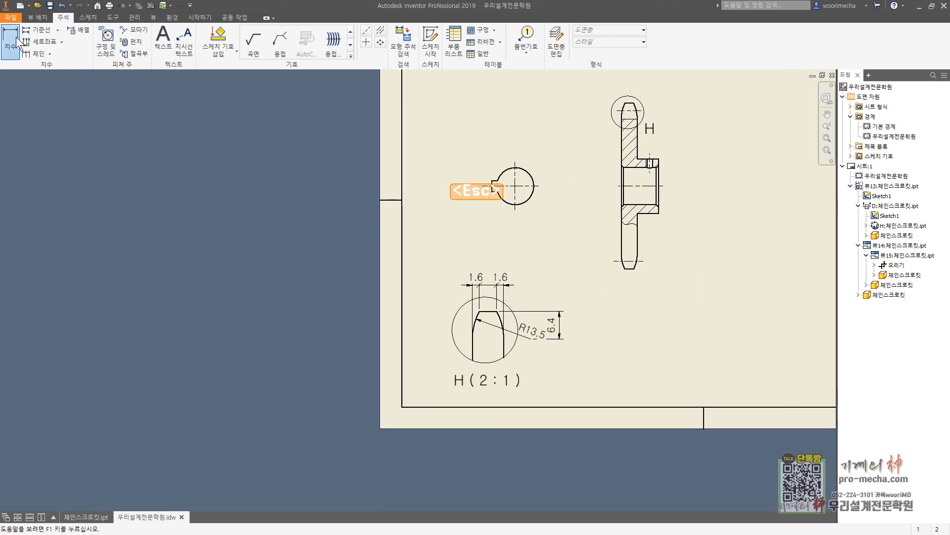
# Dimension from the keyway floor to the opposite side of the bore with a deviation tolerance (편차) of +0.1/-0.
pyautogui.click(19, 43)
pyautogui.scroll(3, 499, 166)
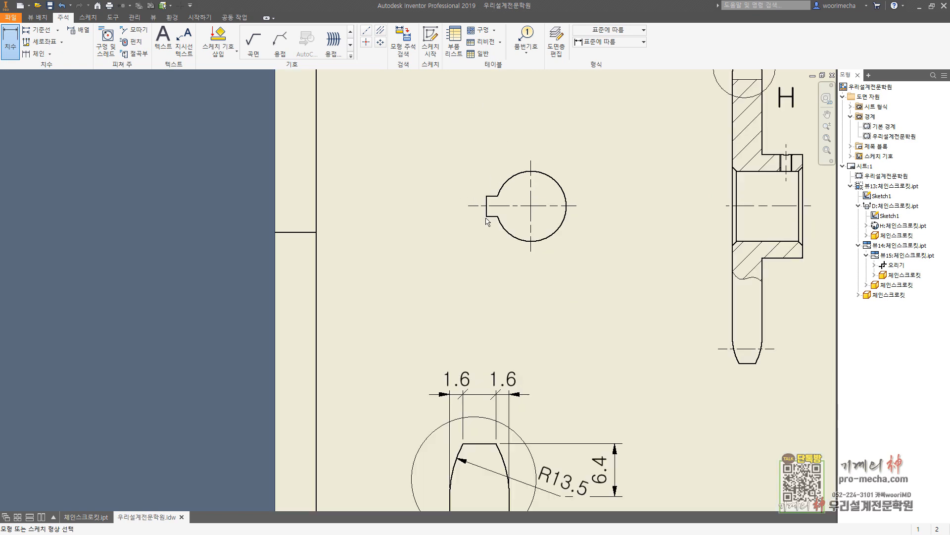
pyautogui.click(487, 214)
pyautogui.click(566, 211)
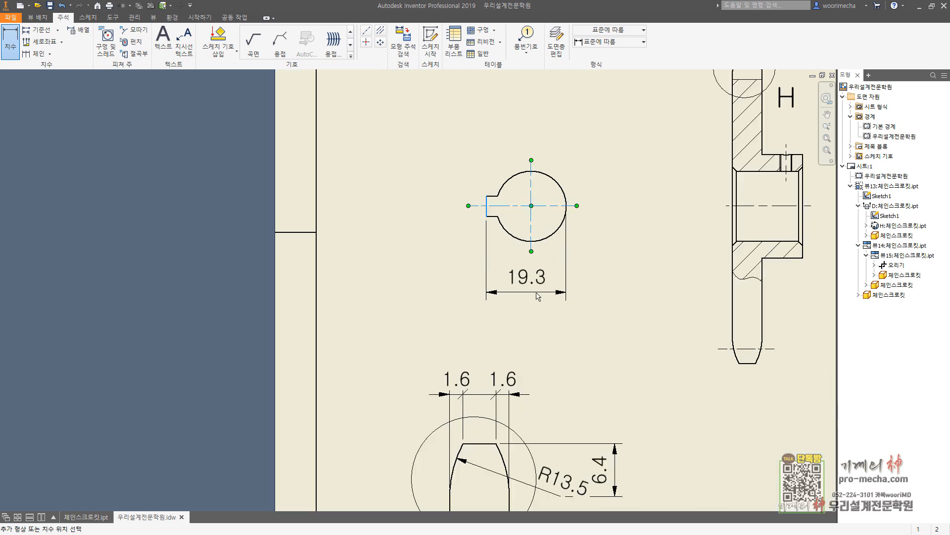
pyautogui.click(539, 291)
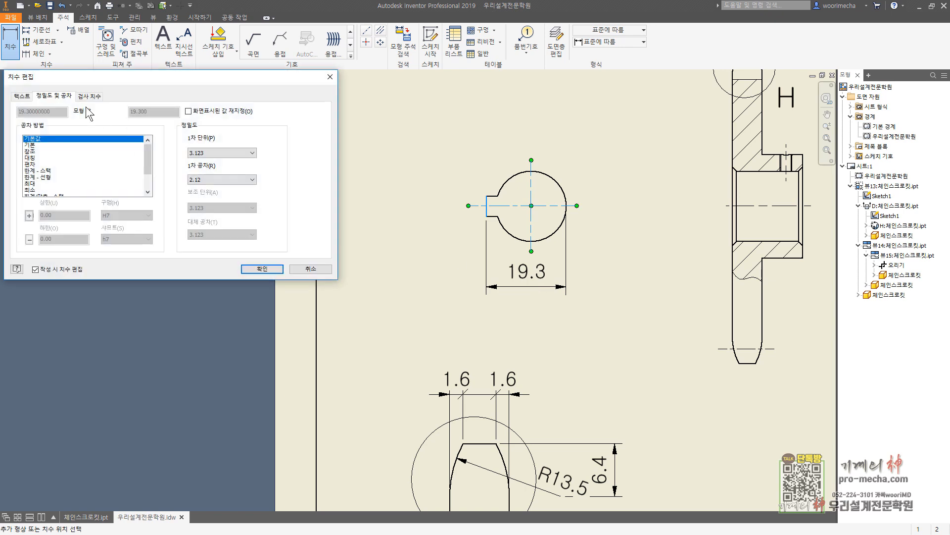
pyautogui.click(34, 164)
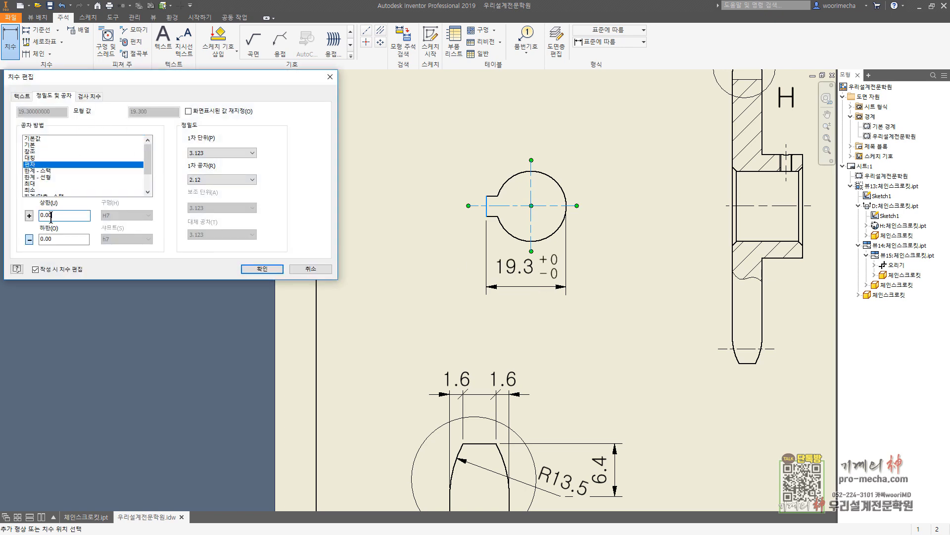
pyautogui.moveTo(51, 214); pyautogui.dragTo(45, 214)
pyautogui.write('1')
pyautogui.click(262, 269)
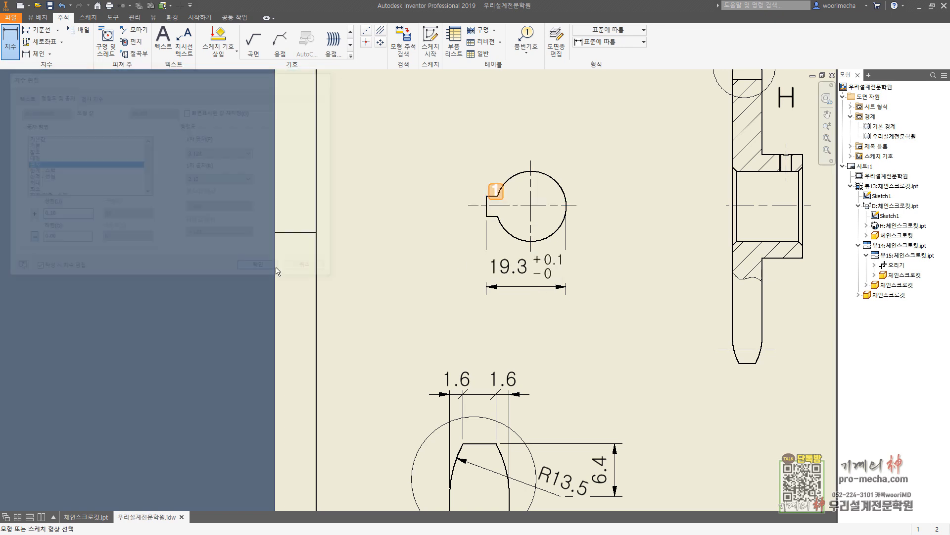
# Dimension the keyway width in the cropped keyway view and append Js9 to the dimension text.
pyautogui.click(489, 203)
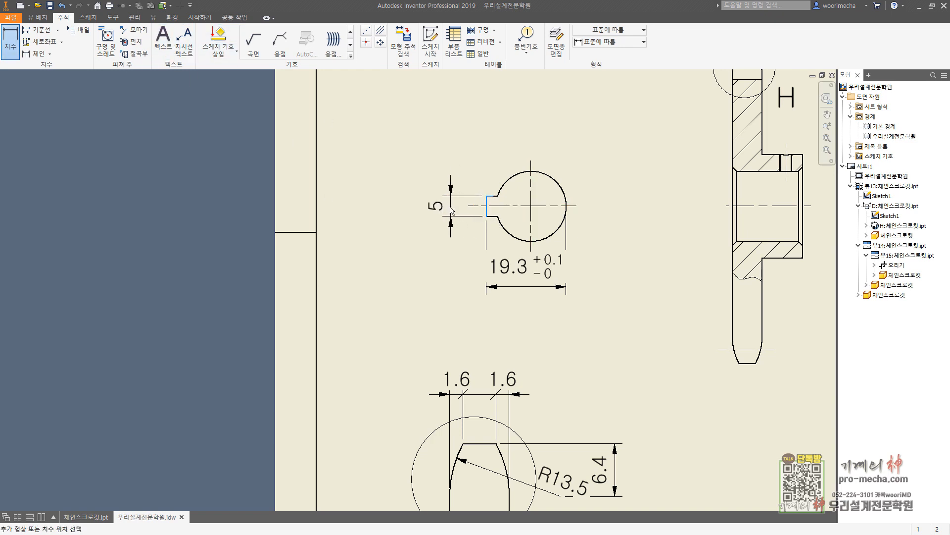
pyautogui.click(445, 212)
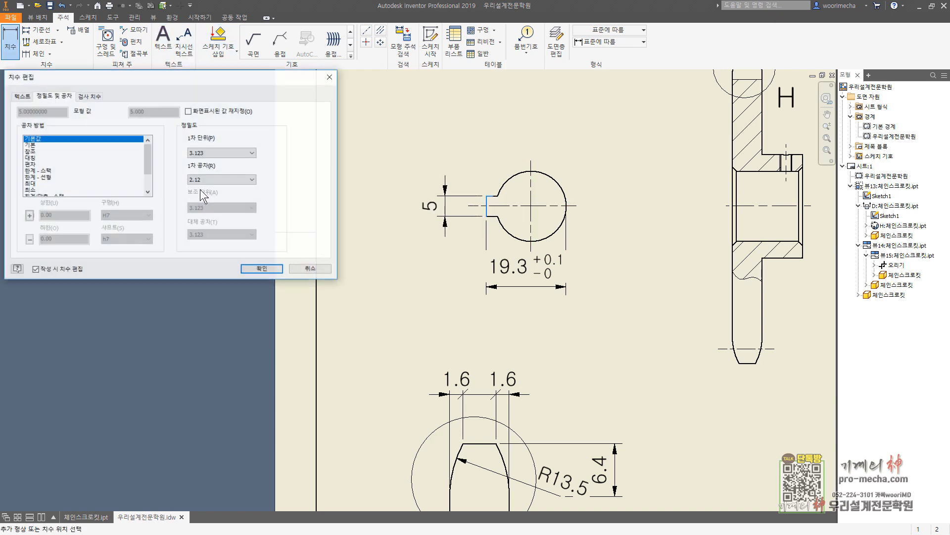
pyautogui.click(25, 96)
pyautogui.write('Js9')
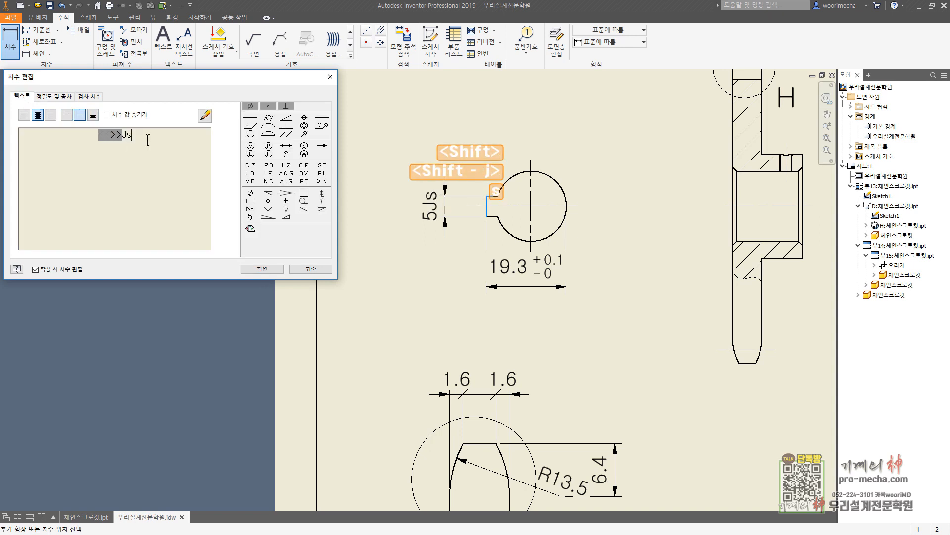
pyautogui.click(261, 269)
# Move the hatched section view slightly farther from the keyway view.
pyautogui.scroll(-5, 460, 284)
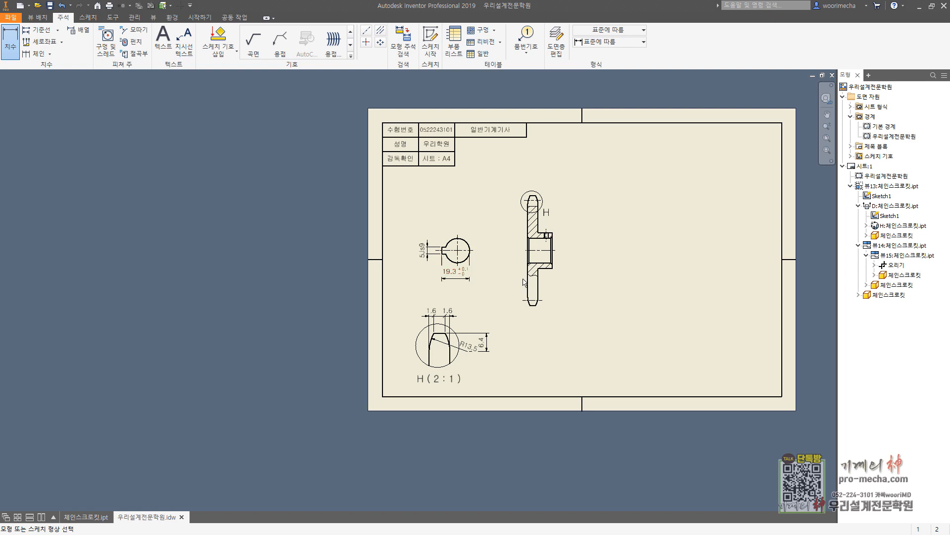
pyautogui.press('Escape')
pyautogui.moveTo(559, 308); pyautogui.dragTo(566, 311)
pyautogui.moveTo(633, 298); pyautogui.dragTo(539, 299, button='middle')
pyautogui.moveTo(762, 286); pyautogui.dragTo(645, 285, button='middle')
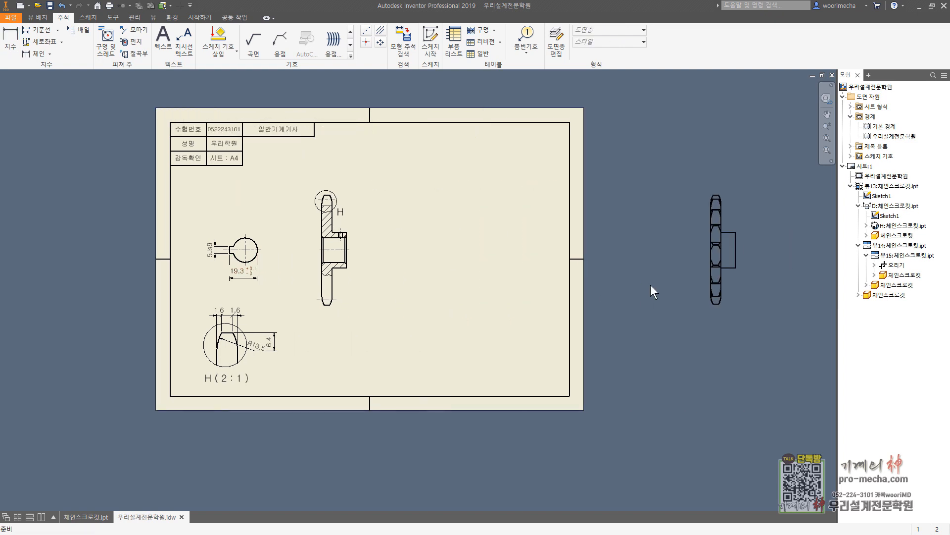
pyautogui.press('Escape')
# Dimension between the upper and lower pitch lines of the section view, with a Ø symbol before the value.
pyautogui.press('d')
pyautogui.scroll(4, 345, 200)
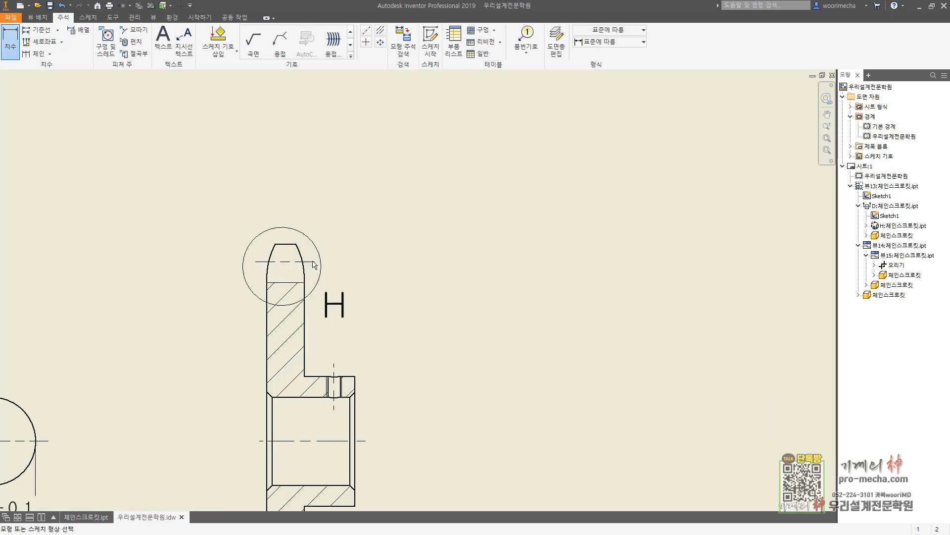
pyautogui.click(313, 261)
pyautogui.scroll(-4, 431, 277)
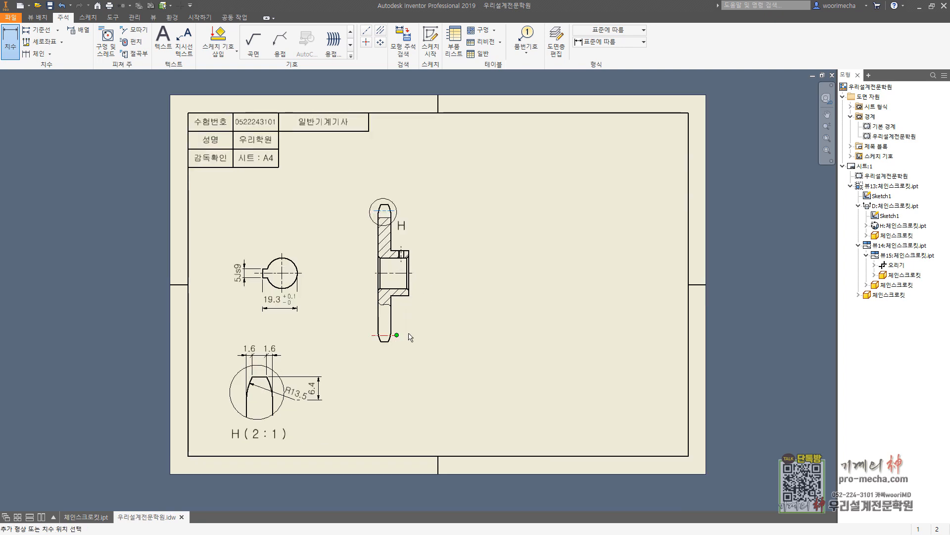
pyautogui.click(410, 337)
pyautogui.click(439, 328)
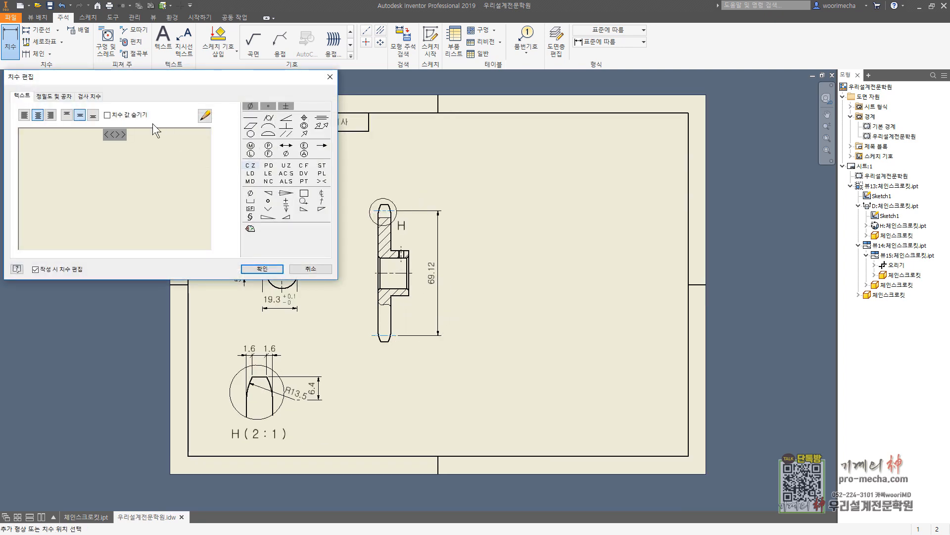
pyautogui.press('Home')
pyautogui.click(250, 106)
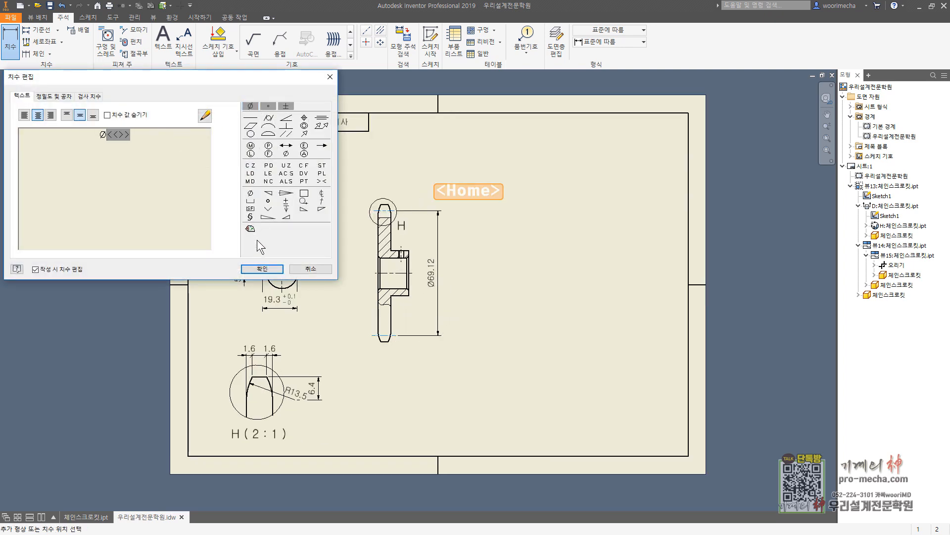
pyautogui.click(262, 268)
pyautogui.press('Escape')
# Attach a surface texture symbol with the text y to the upper extension line of the pitch diameter dimension.
pyautogui.click(253, 42)
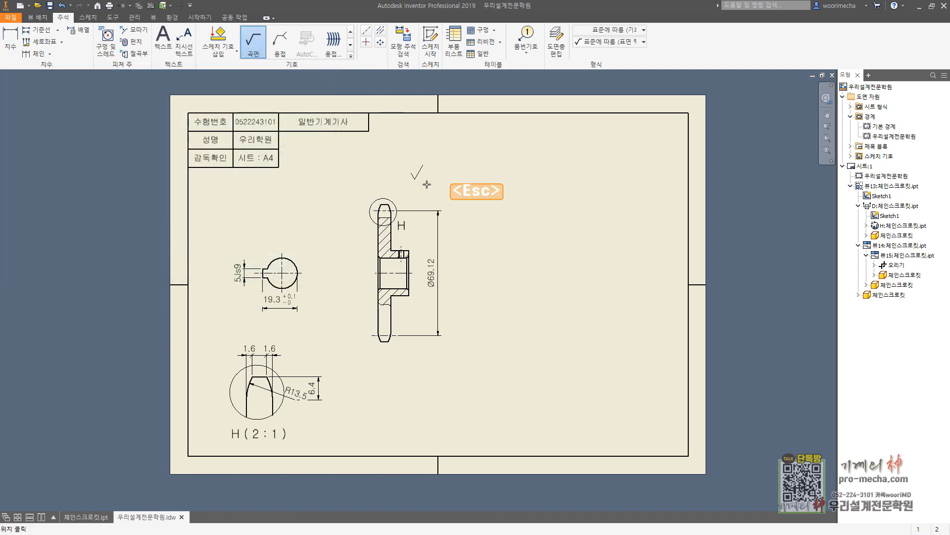
pyautogui.scroll(5, 427, 184)
pyautogui.click(438, 211)
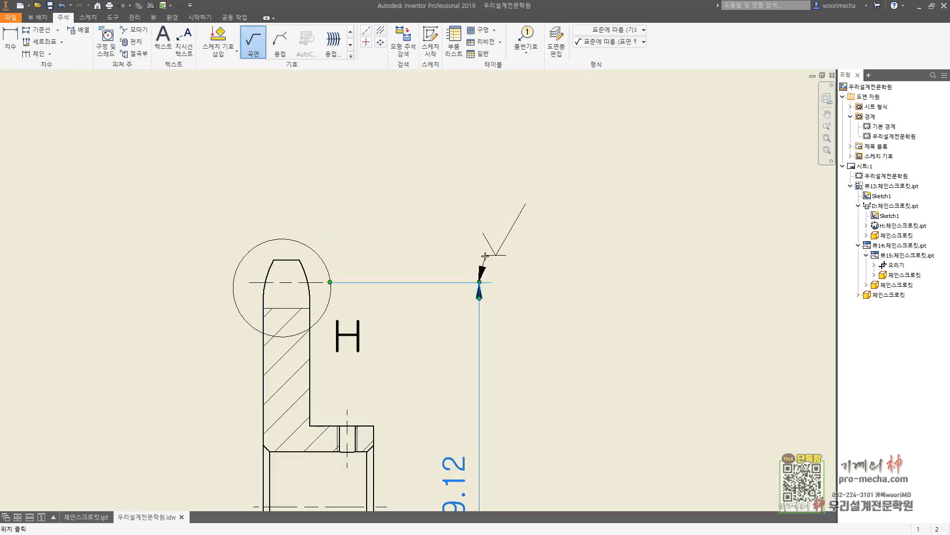
pyautogui.press('Return')
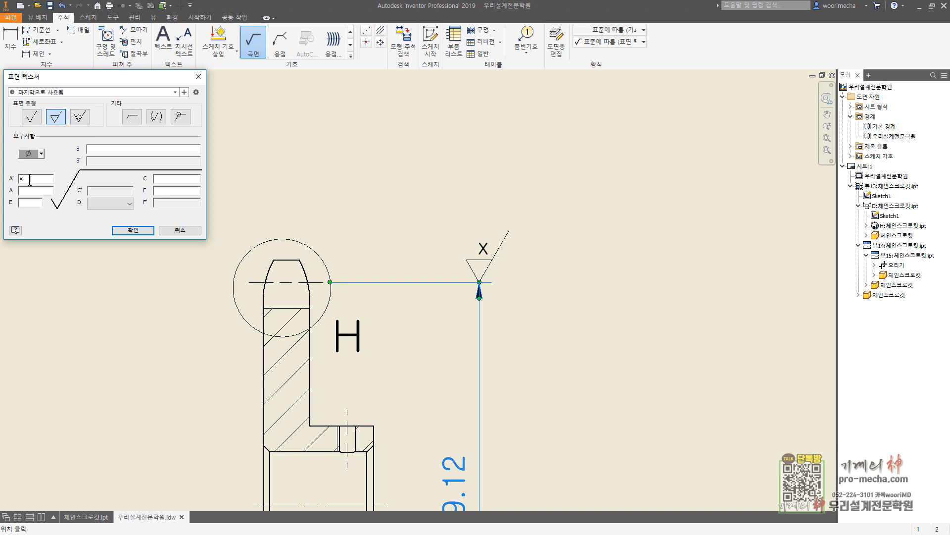
pyautogui.press('BackSpace')
pyautogui.write('y')
pyautogui.click(133, 230)
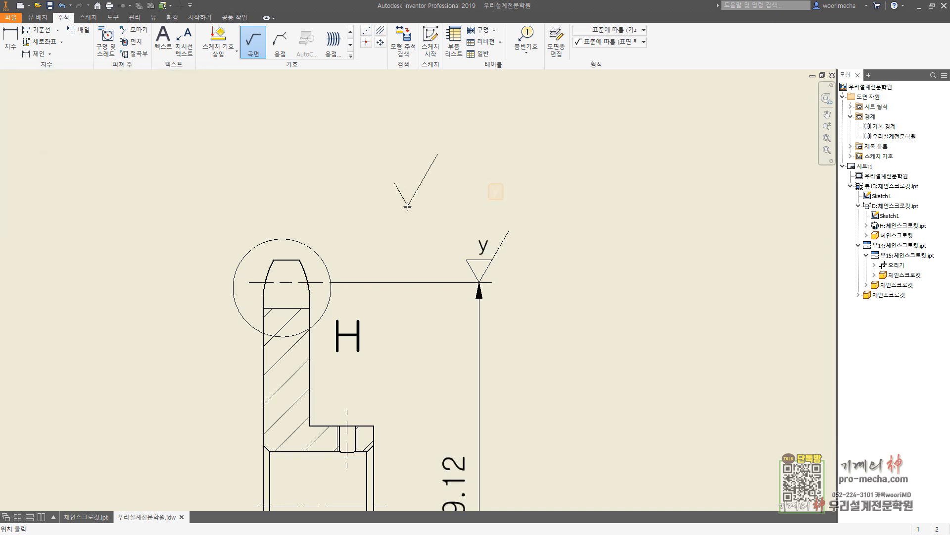
pyautogui.press('Escape')
# Shift the keyway view and the section view a little to the right on the sheet.
pyautogui.scroll(-3, 407, 206)
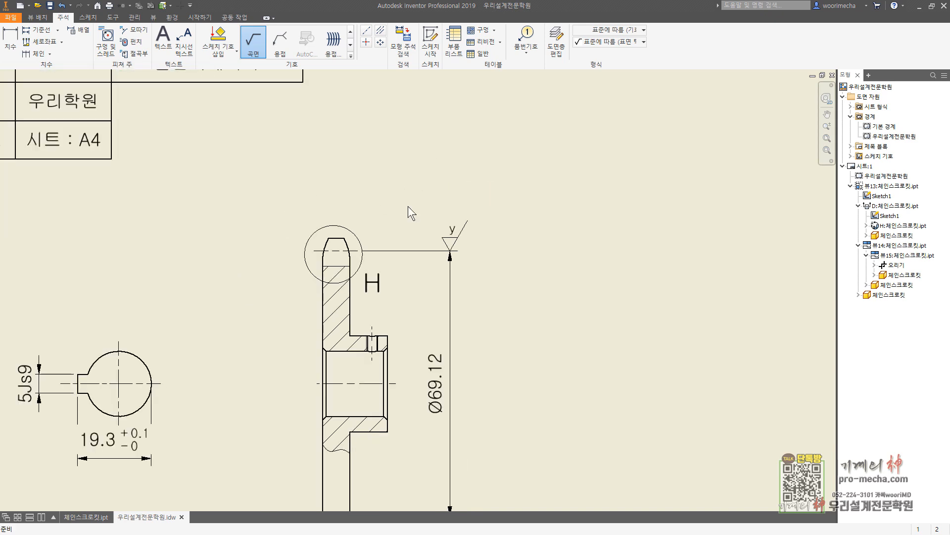
pyautogui.moveTo(407, 206); pyautogui.dragTo(431, 109, button='middle')
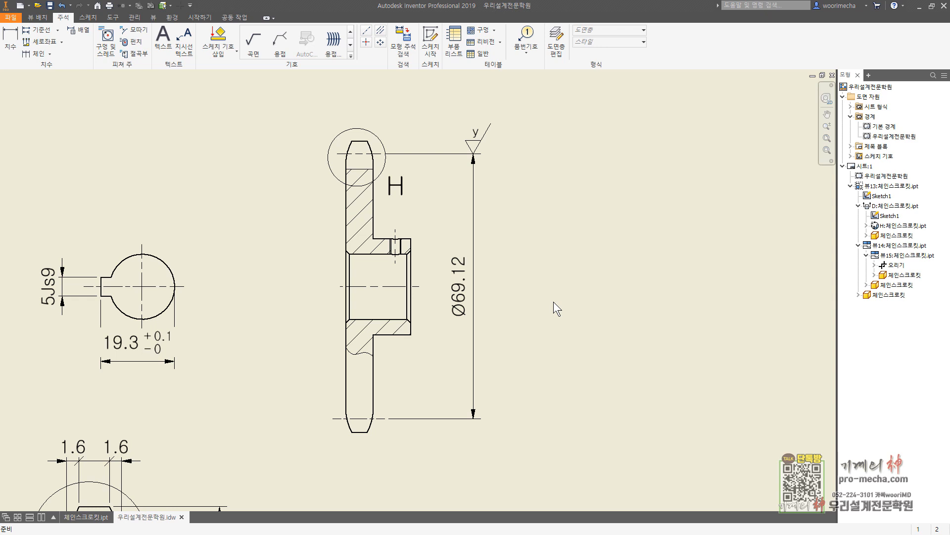
pyautogui.moveTo(208, 219); pyautogui.dragTo(231, 218)
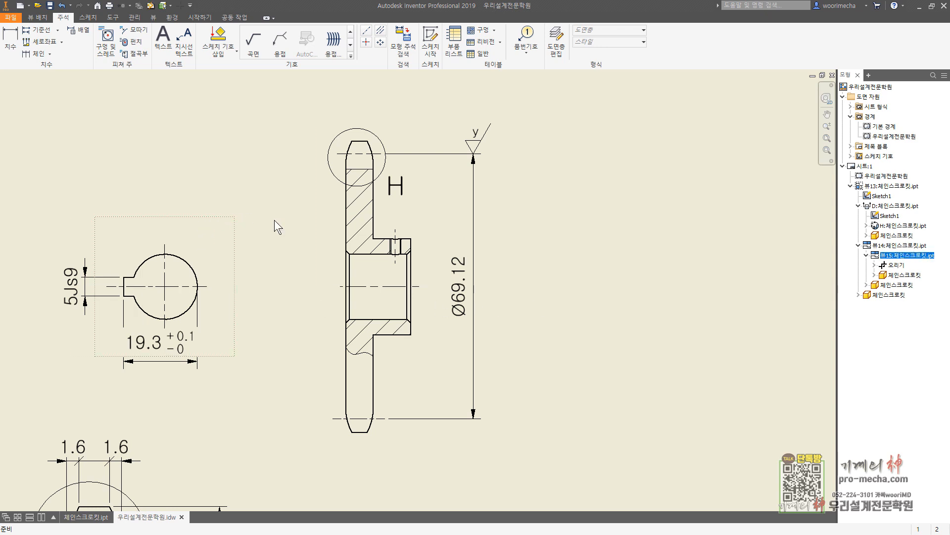
pyautogui.moveTo(414, 117); pyautogui.dragTo(444, 117)
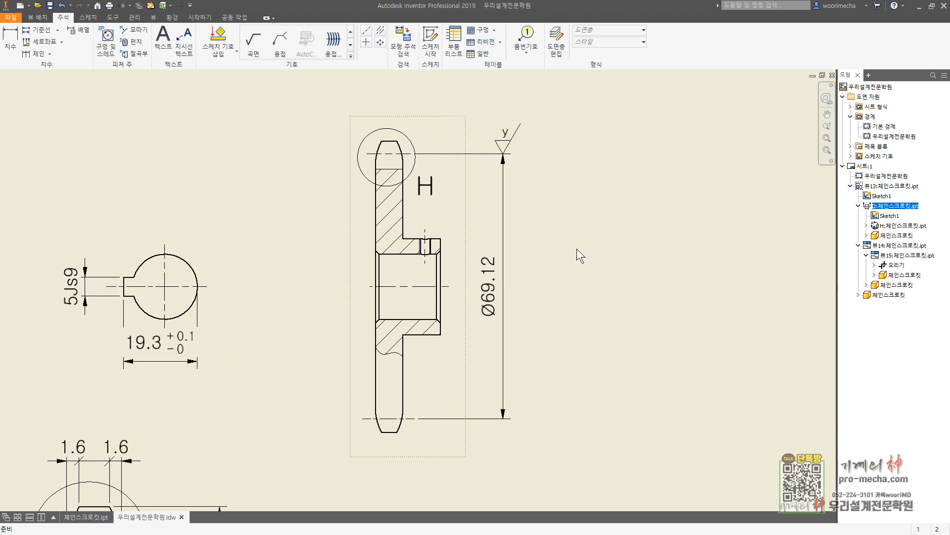
pyautogui.press('Home')
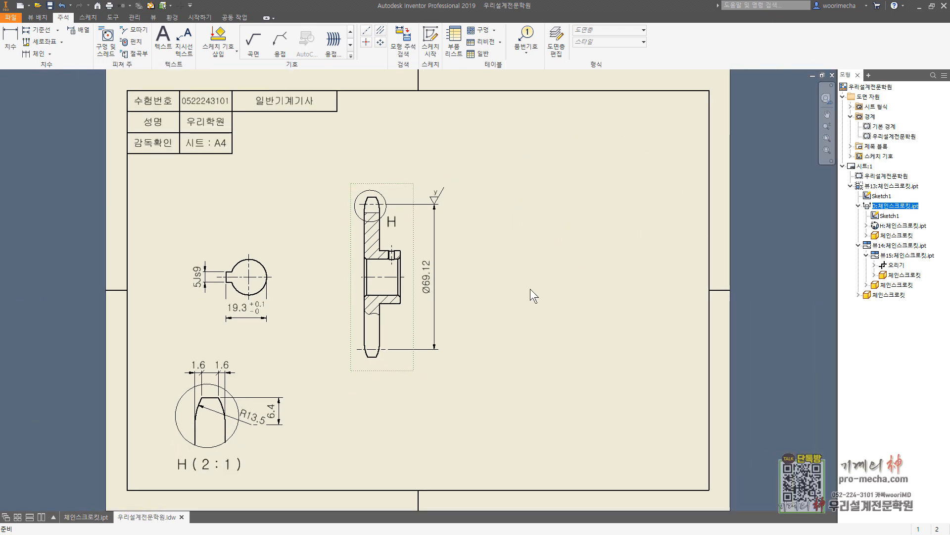
pyautogui.click(281, 130)
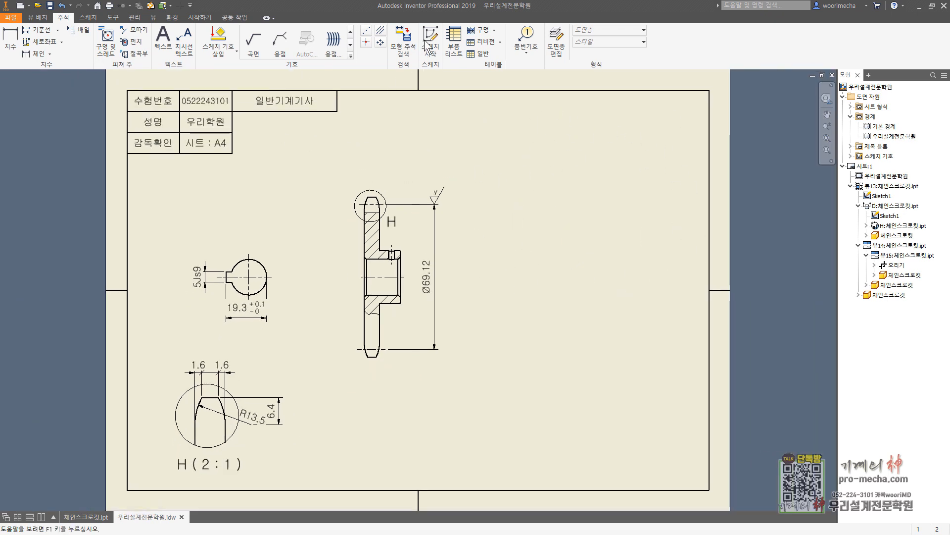
# Create a parts list from the section view and place it in the lower right corner of the sheet border.
pyautogui.click(455, 43)
pyautogui.click(376, 278)
pyautogui.click(141, 246)
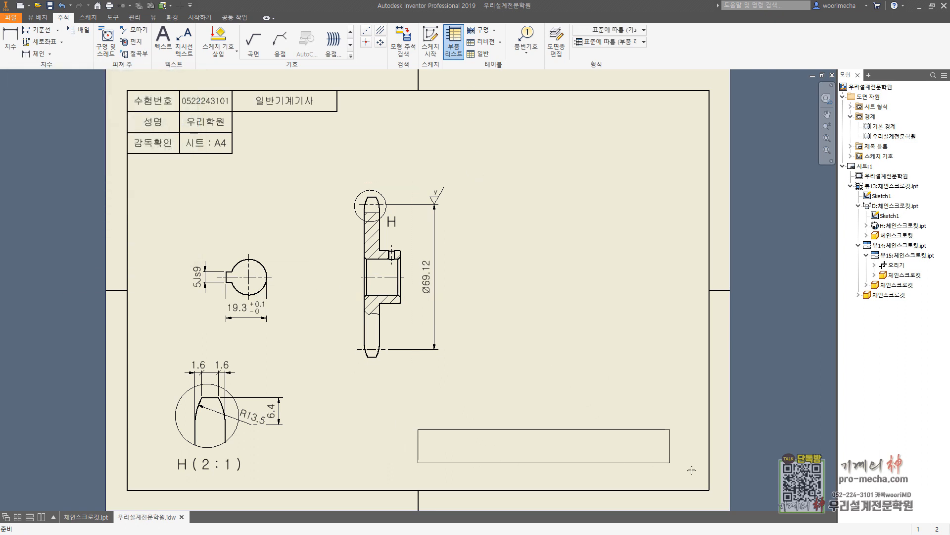
pyautogui.click(715, 493)
pyautogui.press('Escape')
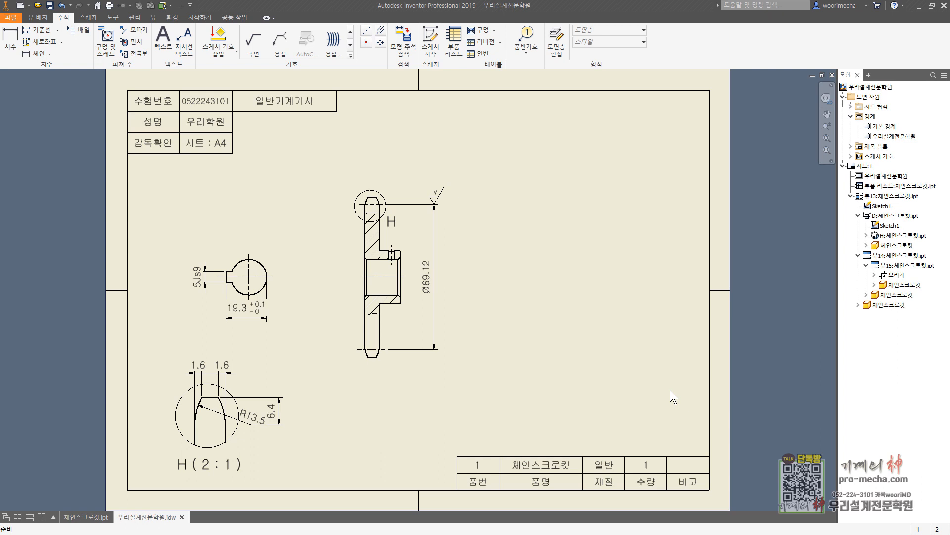
# Dimension the thickness of the sprocket's toothed plate below the section view.
pyautogui.press('d')
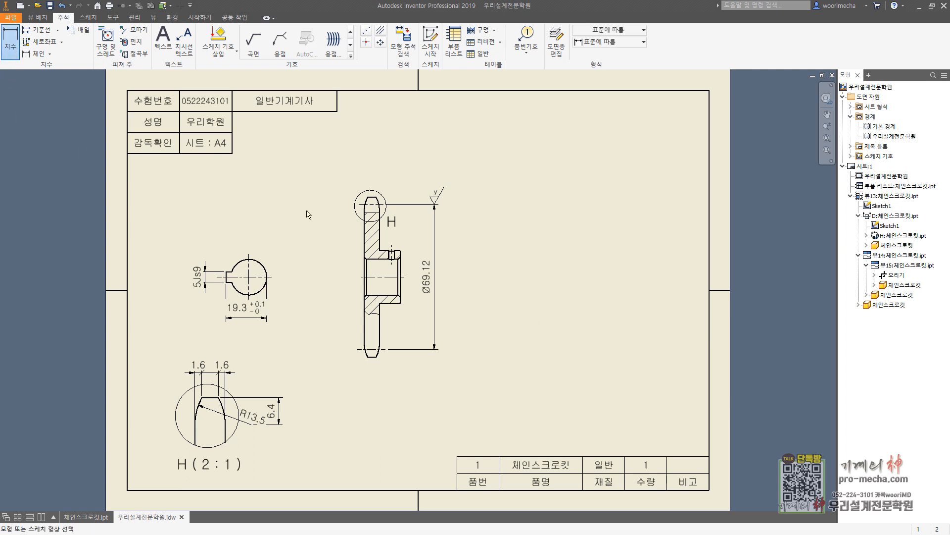
pyautogui.click(363, 336)
pyautogui.click(379, 327)
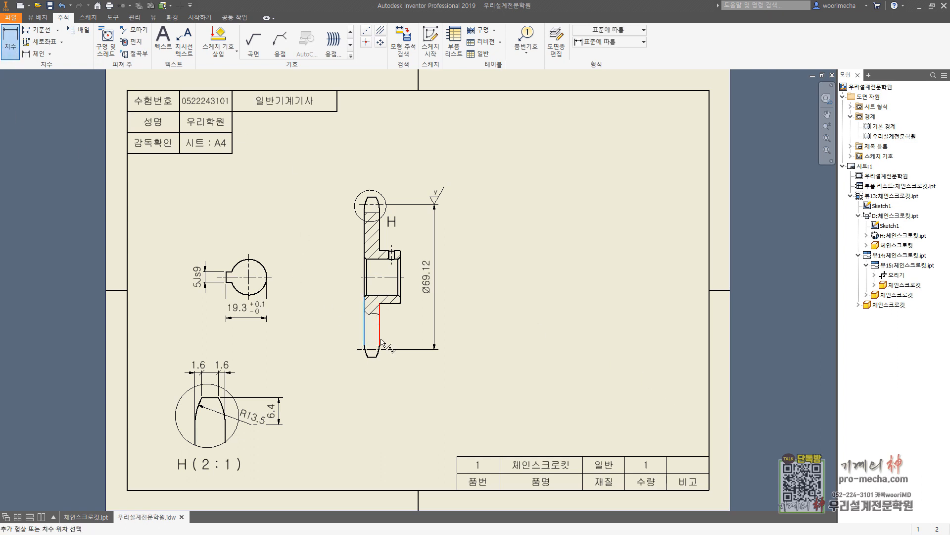
pyautogui.click(381, 386)
pyautogui.press('Return')
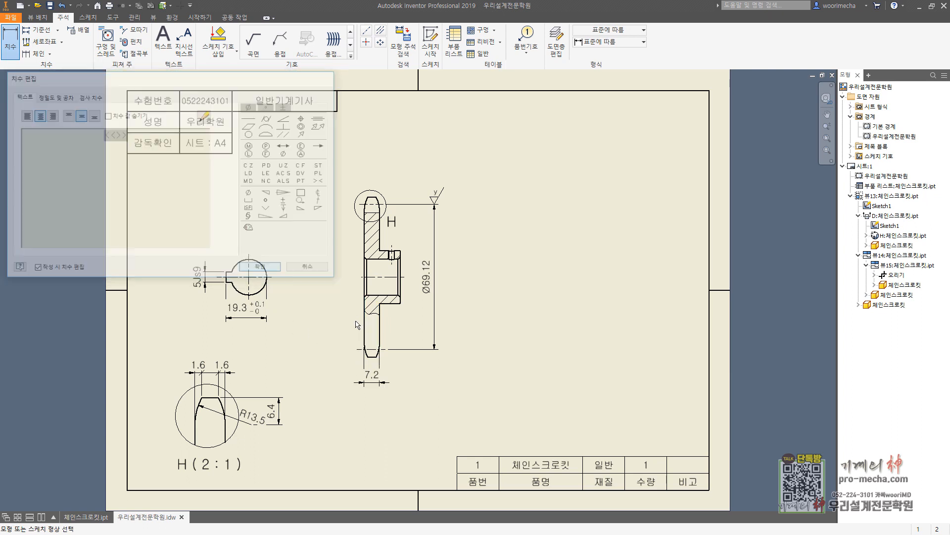
# Dimension the overall width from the plate's outer face to the hub's end face, below the plate thickness dimension.
pyautogui.click(365, 331)
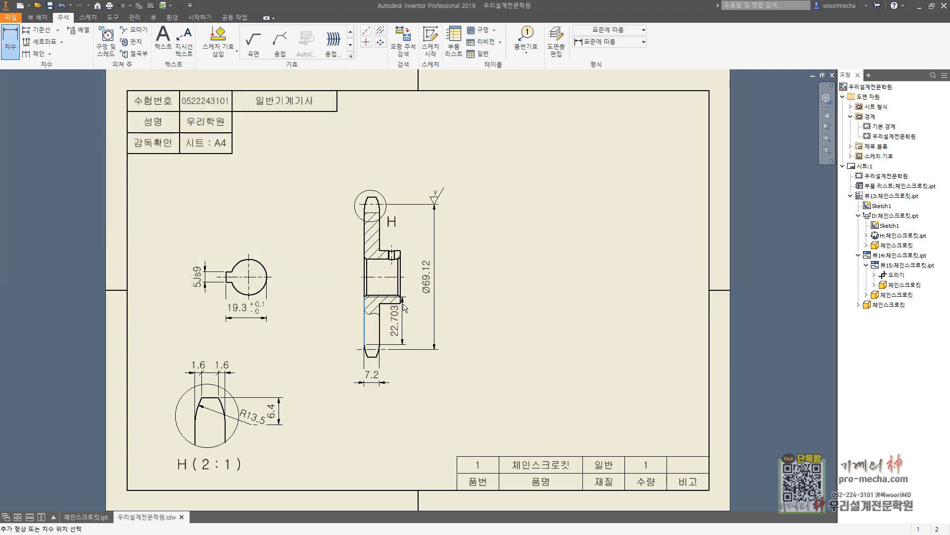
pyautogui.click(399, 303)
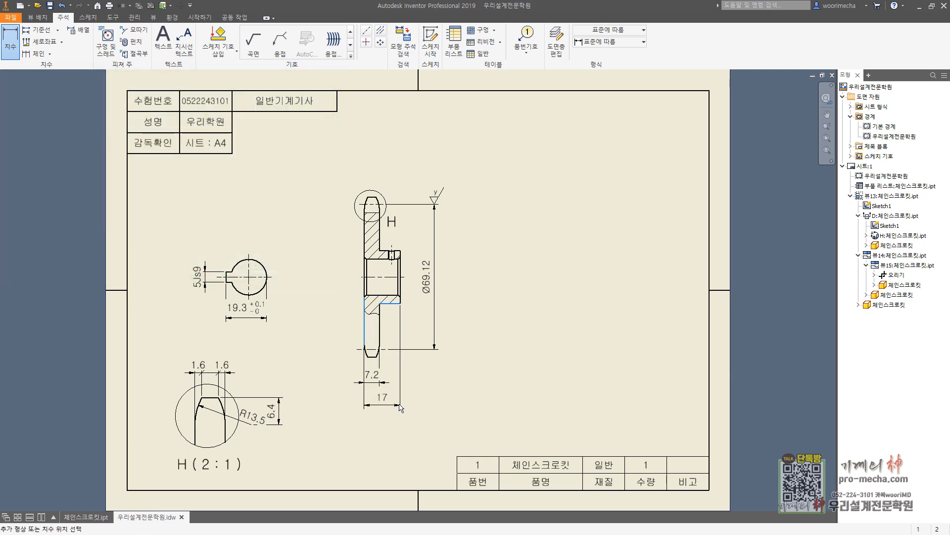
pyautogui.click(399, 411)
pyautogui.press('Return')
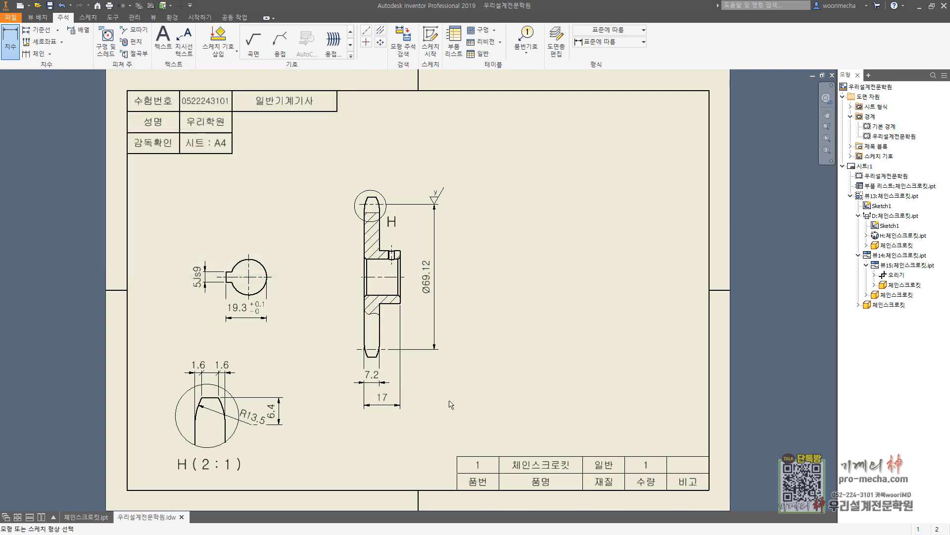
pyautogui.press('Escape')
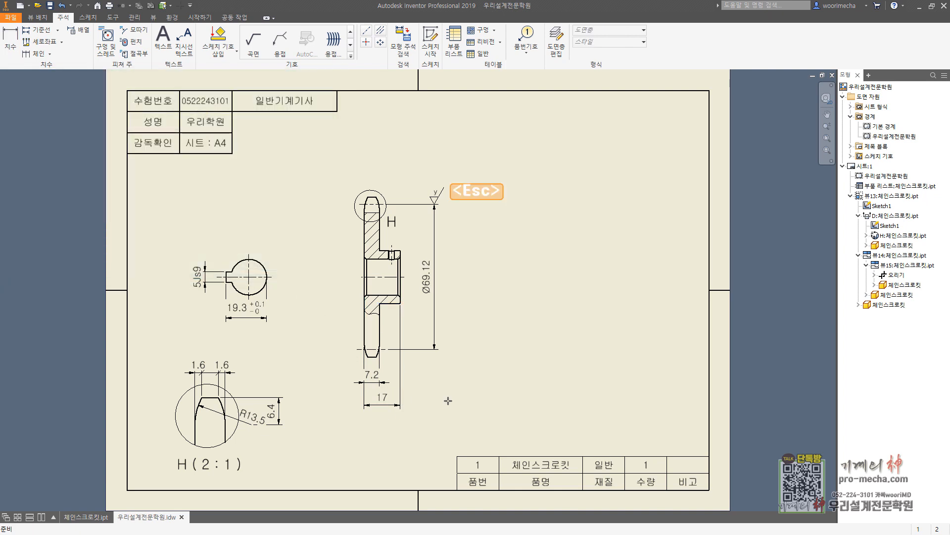